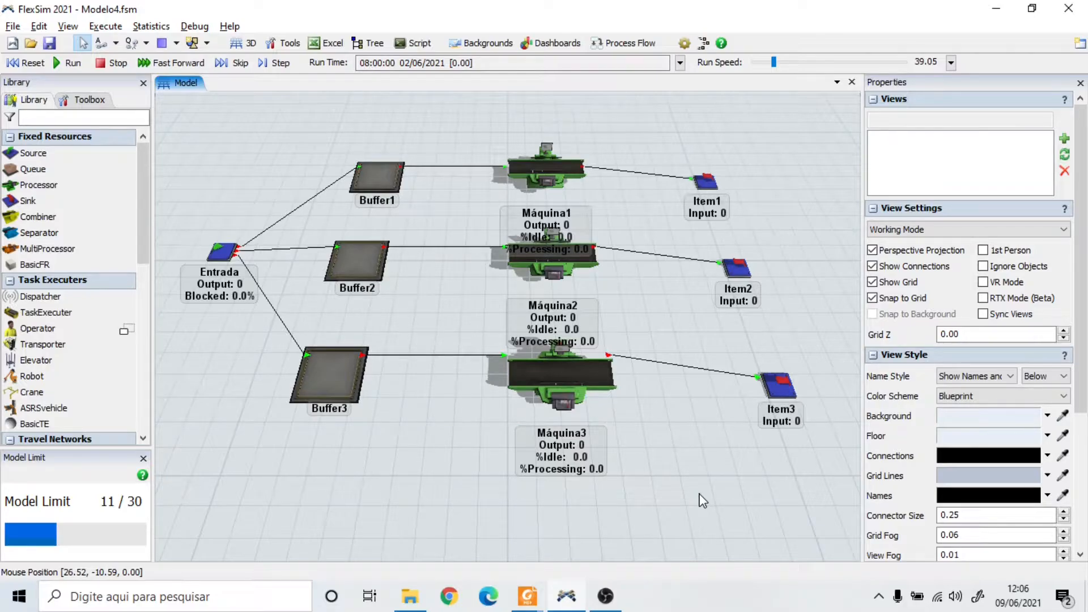
Step: Review the Exemplo 4 slide for the three item types and the colour trigger requirement, and return to the FlexSim model
scroll(686, 470, up, 3)
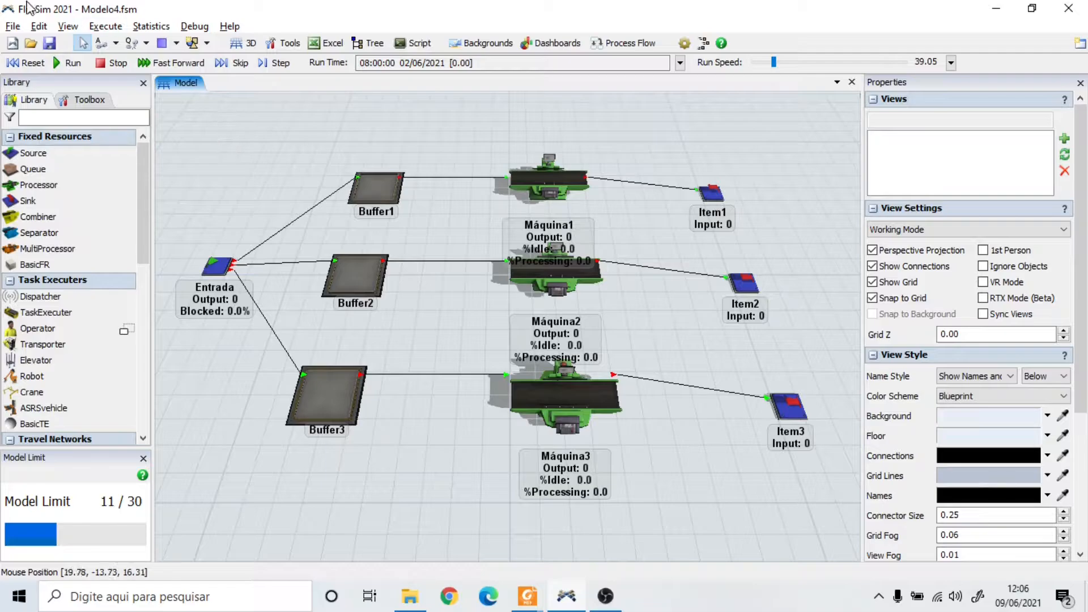
key(alt+Tab)
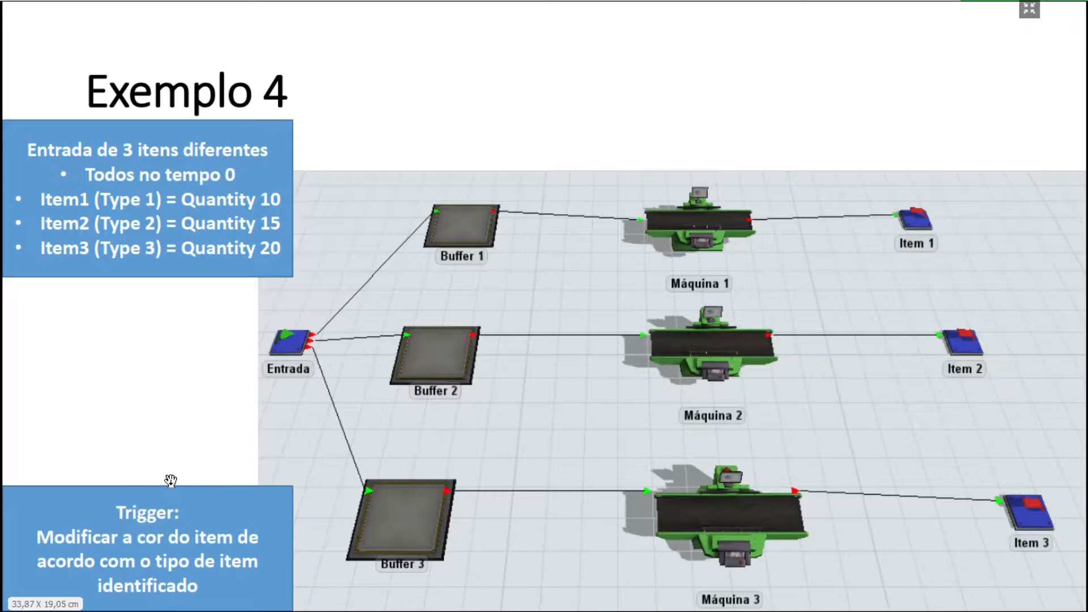
key(alt+Tab)
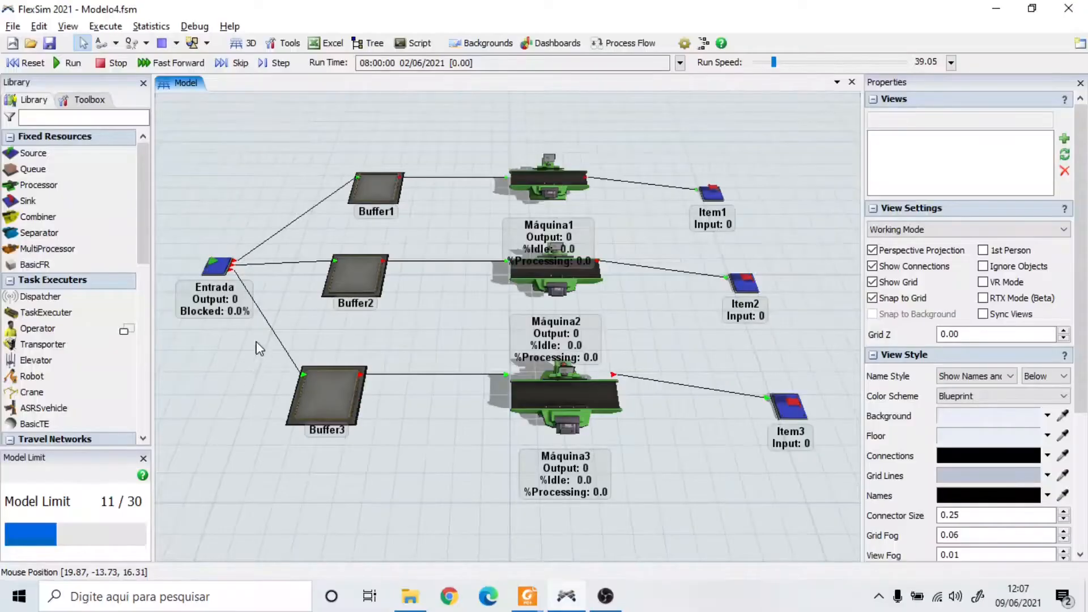
Step: Reset the model, run the simulation through once, and reset it again
click(34, 67)
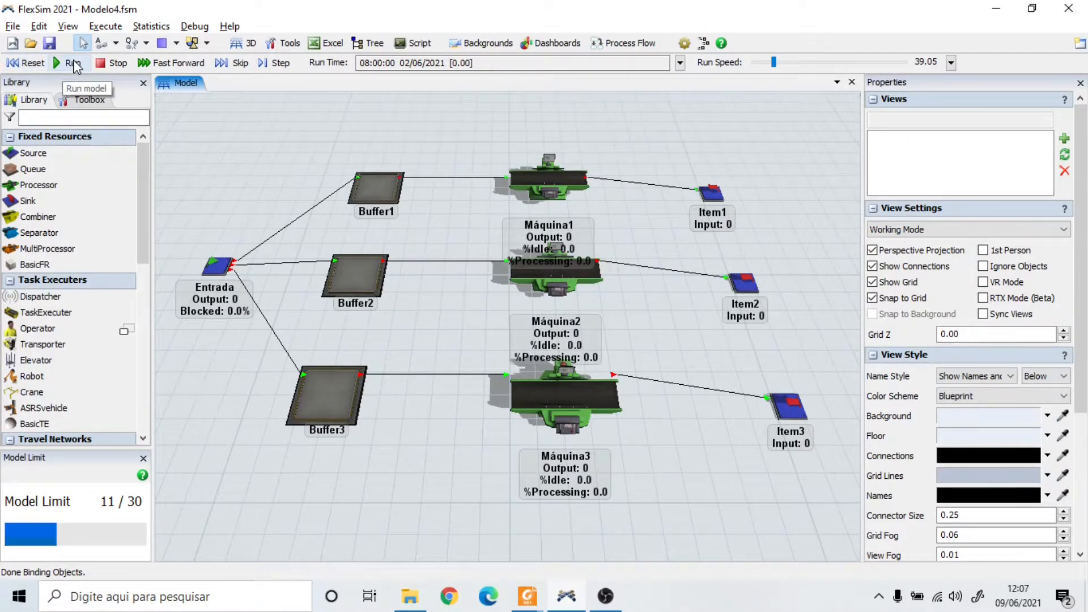
click(74, 63)
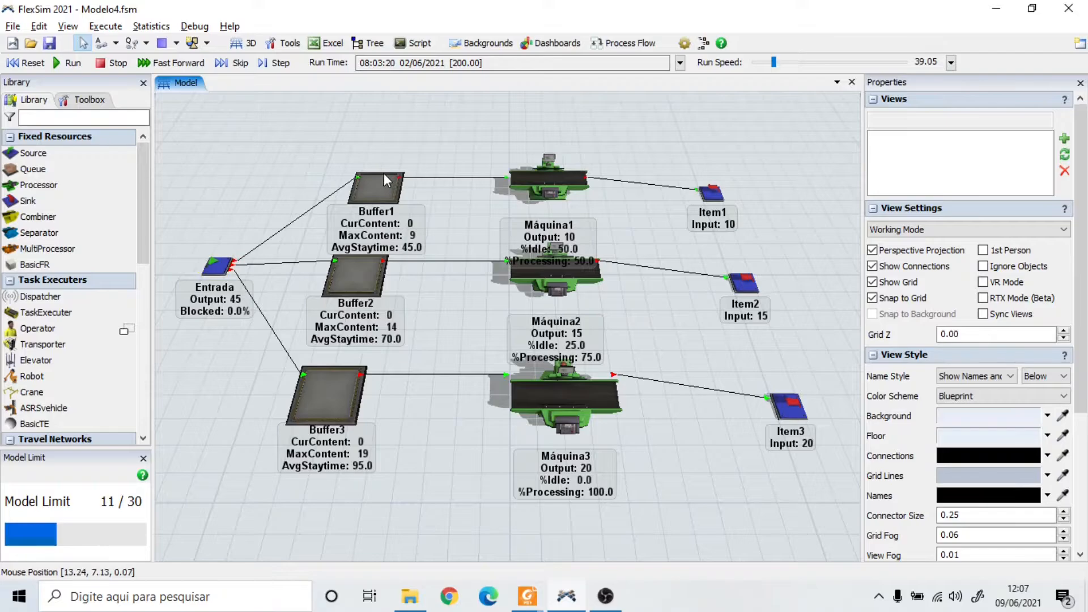
click(27, 63)
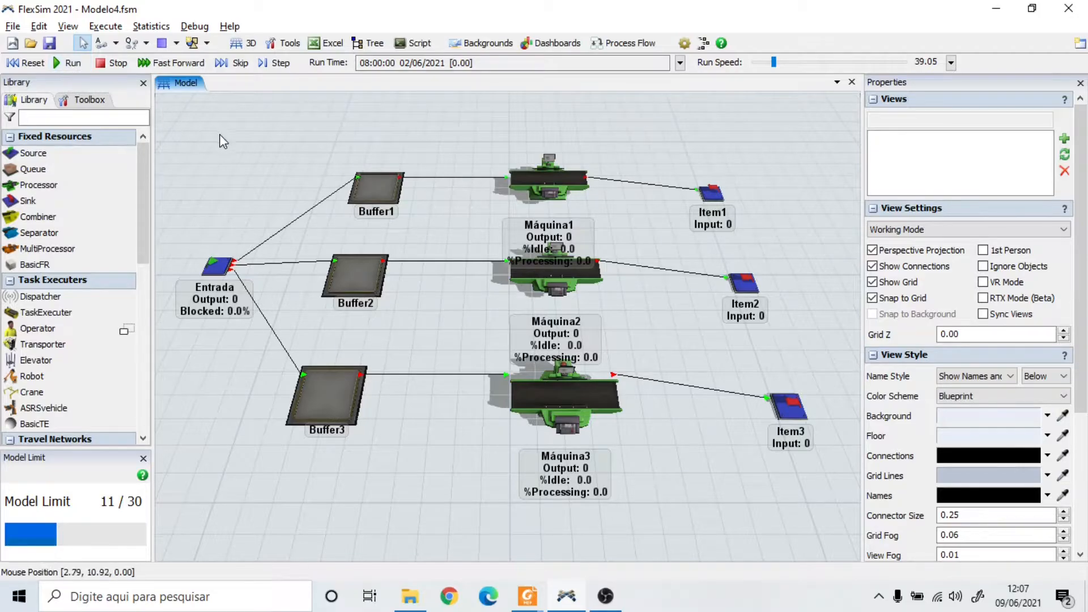
Step: Lower the run speed to 5.07 and enable a simulation stop time of 1000 seconds
drag(225, 138, 221, 151)
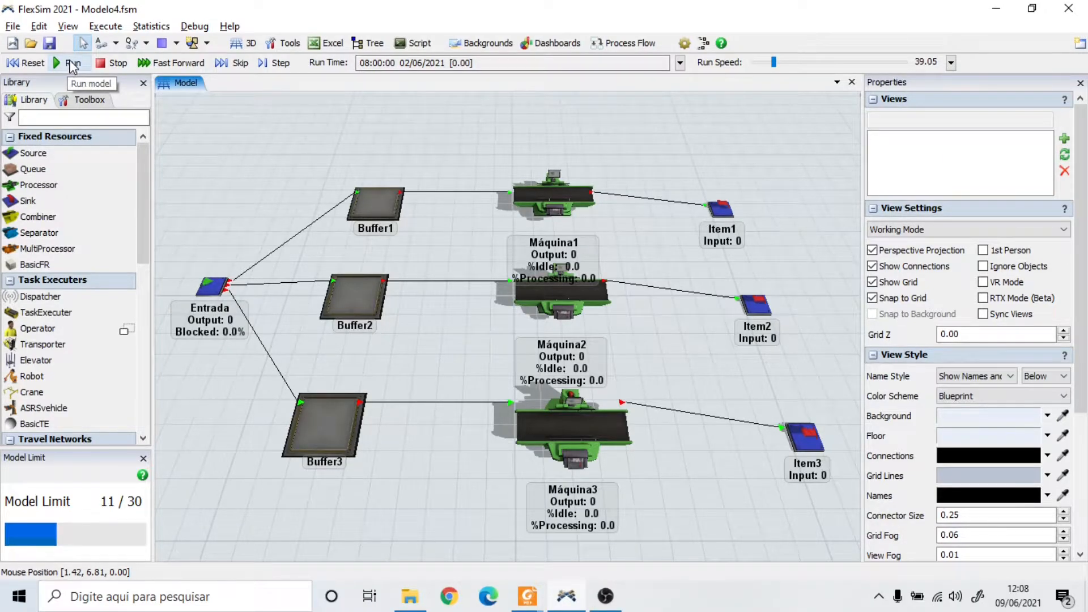
drag(774, 62, 769, 67)
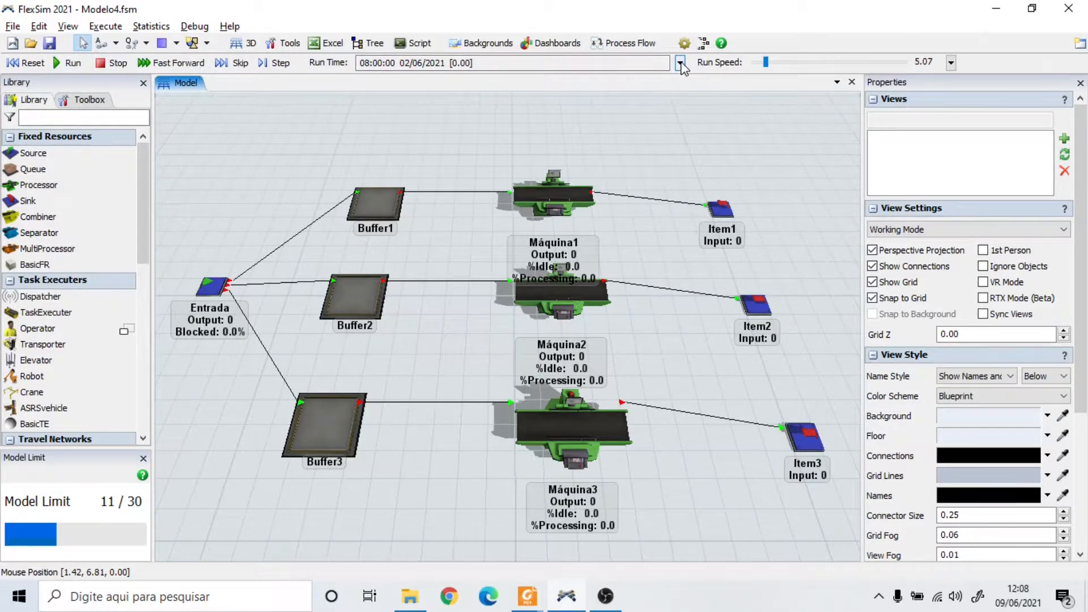
click(680, 63)
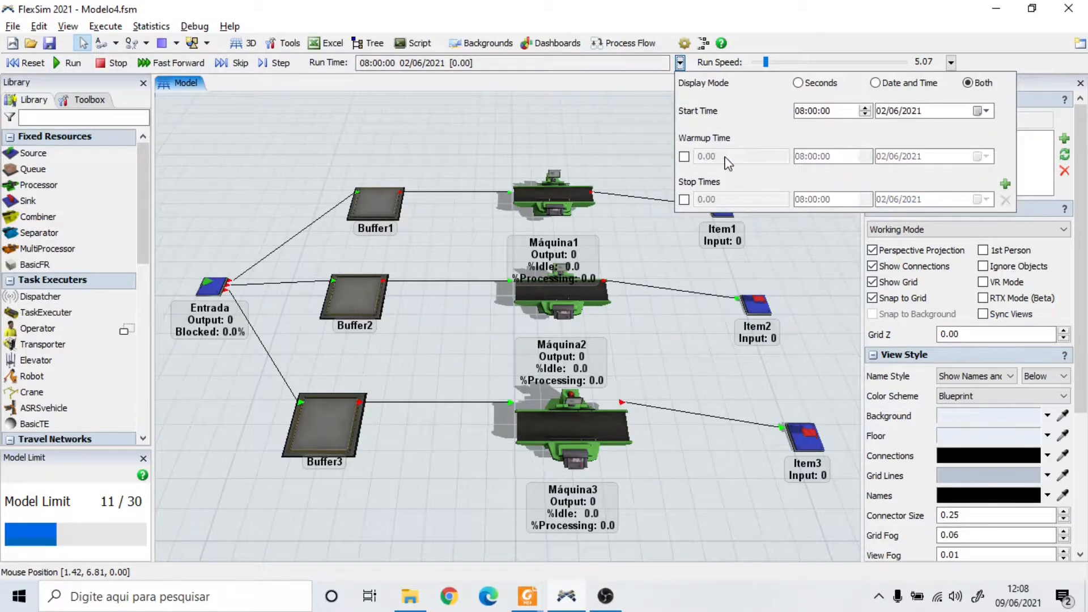
click(684, 199)
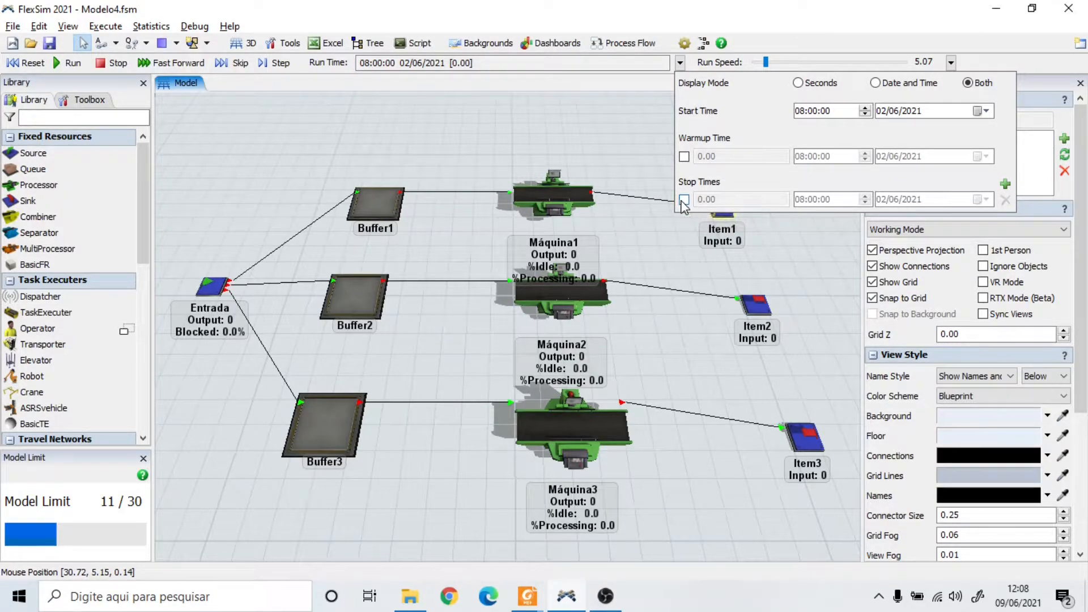
double_click(721, 200)
text(1 [0.)
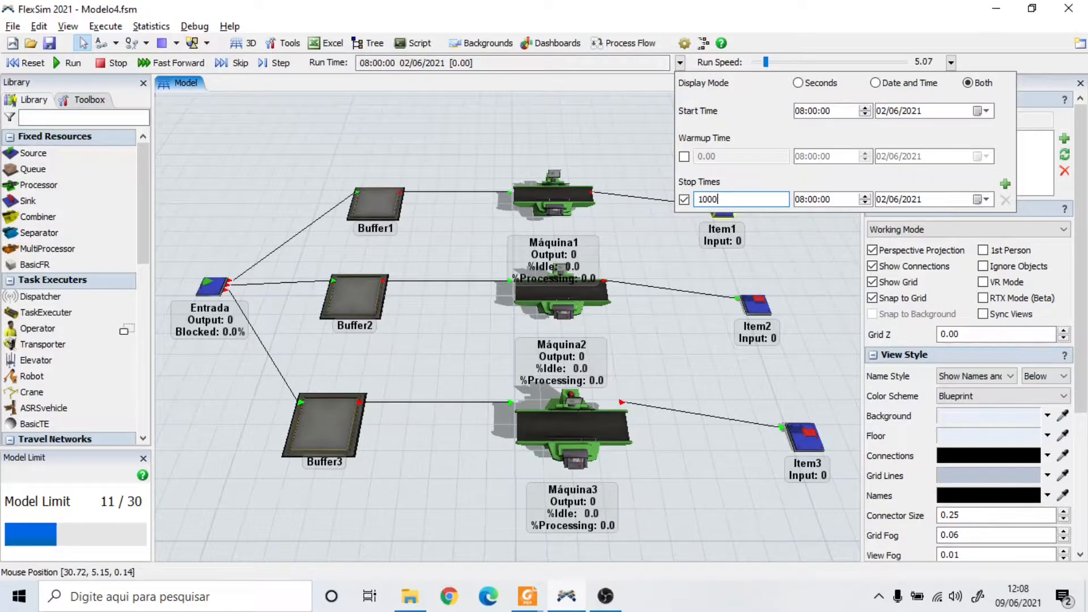
text(00)
click(573, 121)
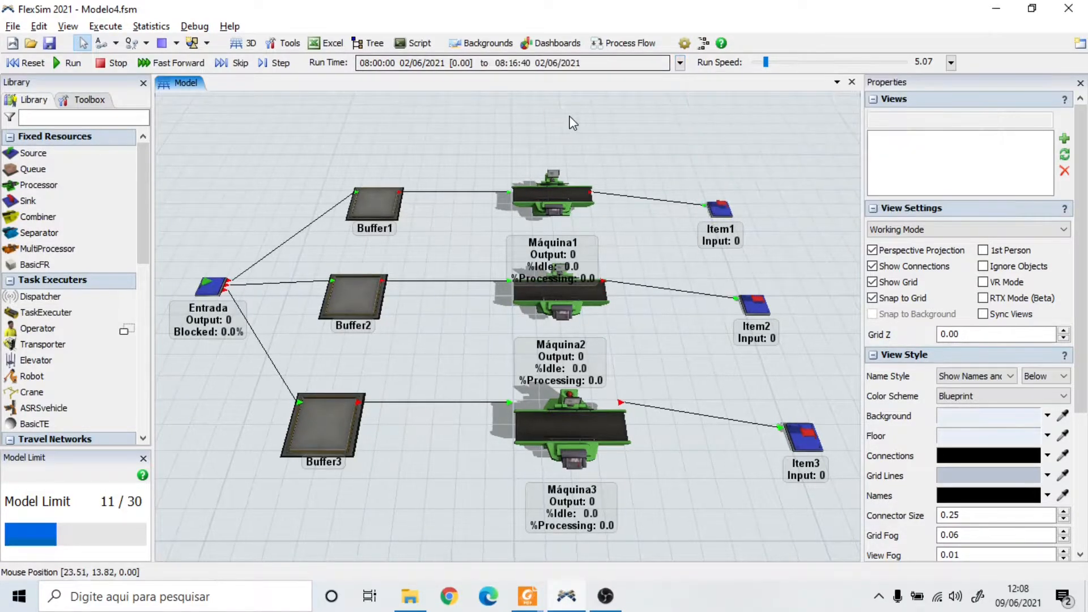
Step: Reset and run the model, inspecting the properties and Type label of one box in each of Buffer1, Buffer2 and Buffer3
click(26, 63)
click(70, 63)
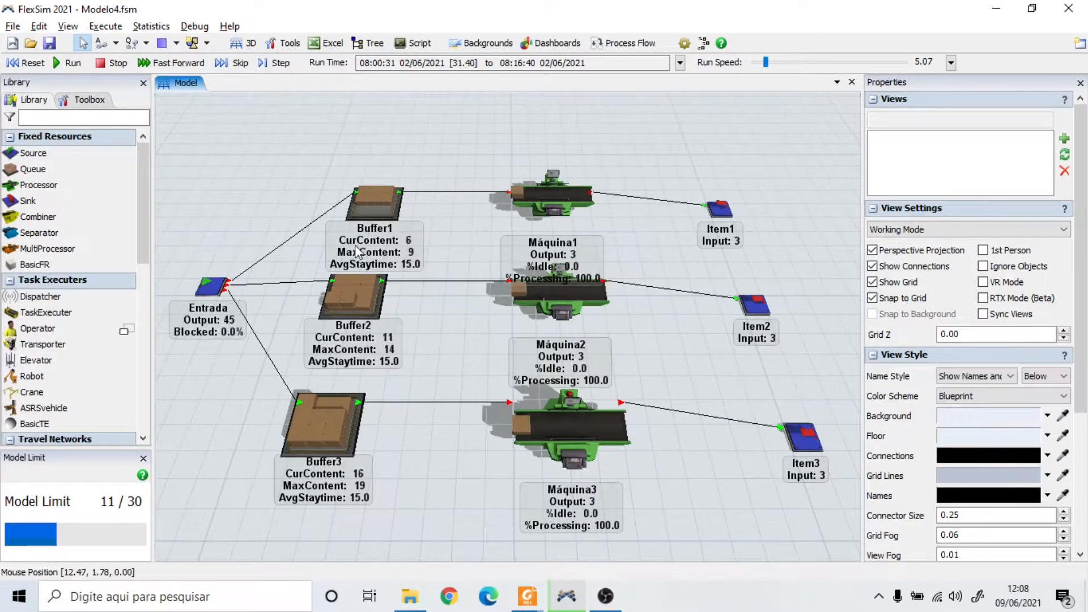
click(371, 198)
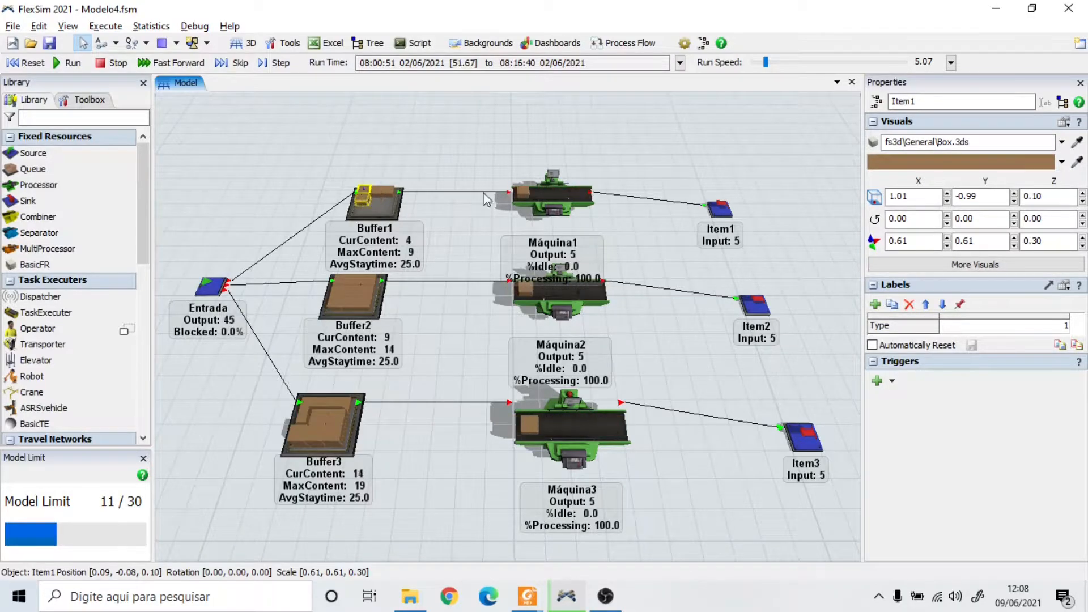
click(349, 291)
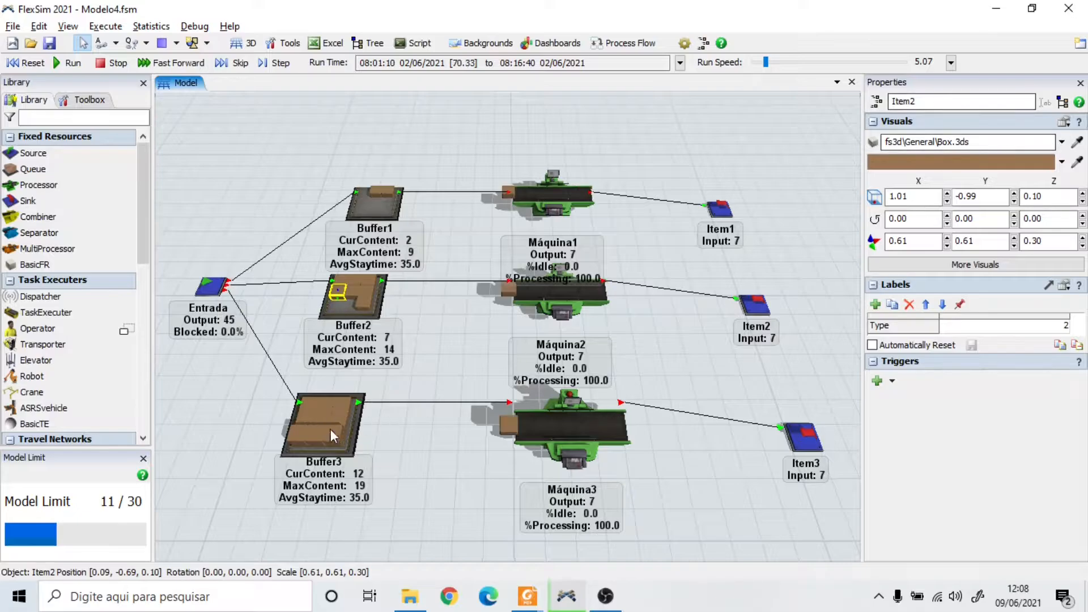
click(318, 416)
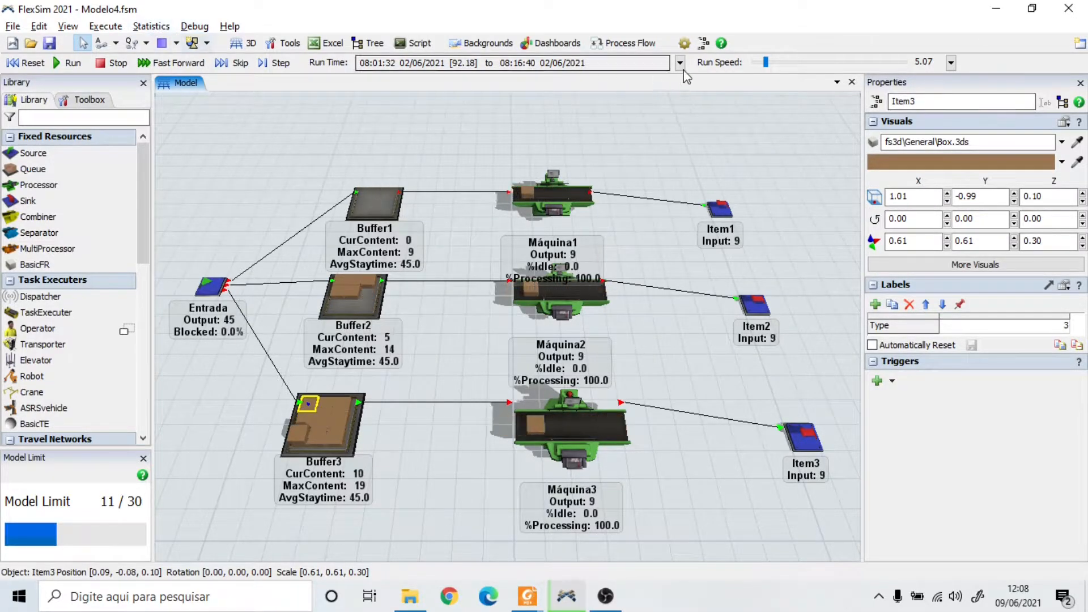
Step: Raise the run speed to 168 so the run finishes, and reset the model
drag(765, 63, 782, 63)
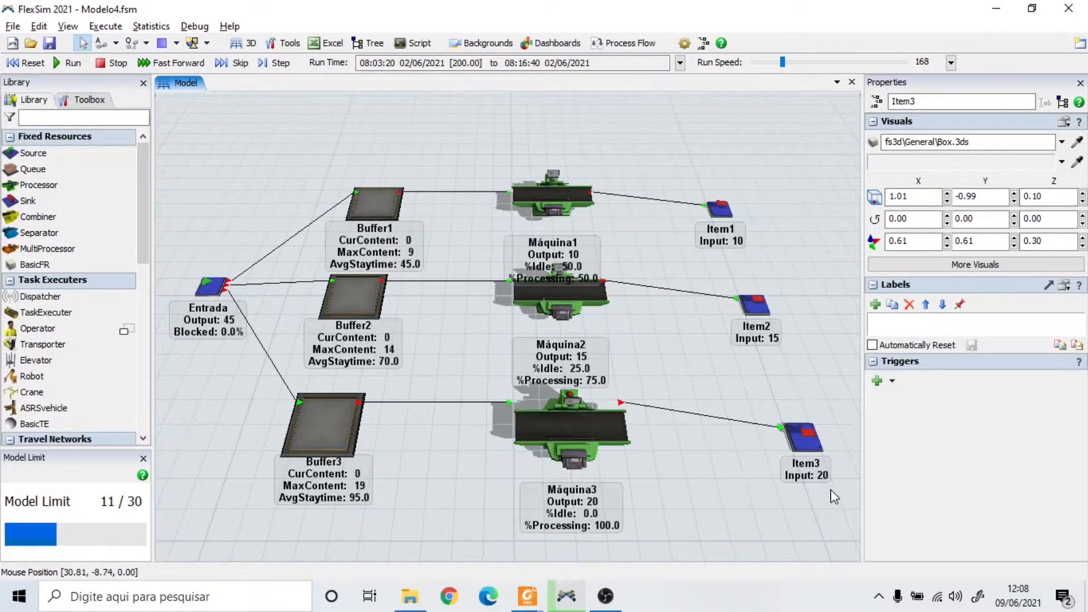
drag(780, 504, 778, 485)
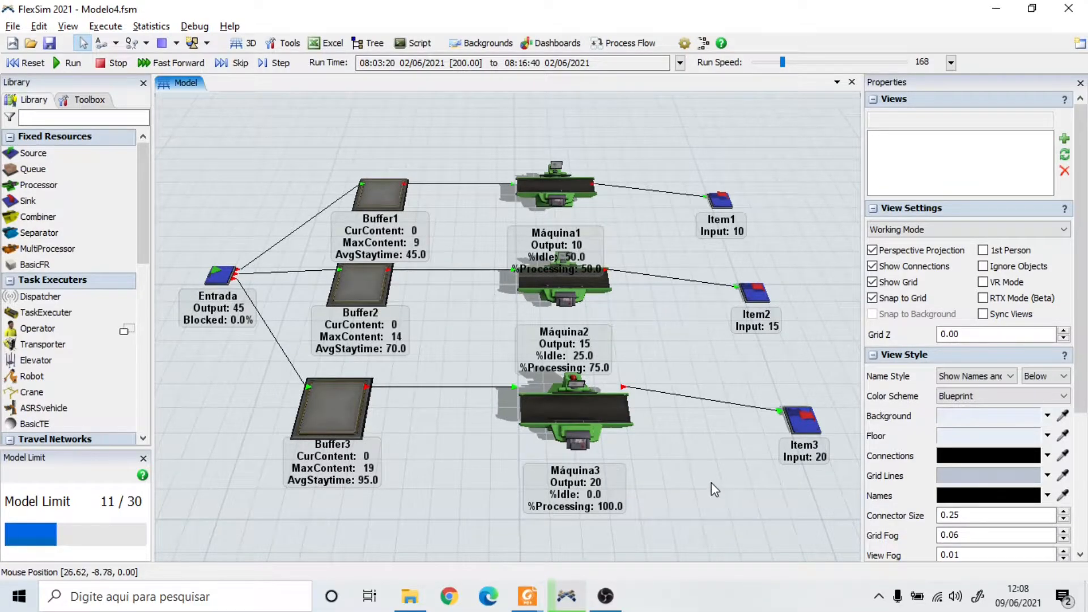
drag(710, 489, 709, 495)
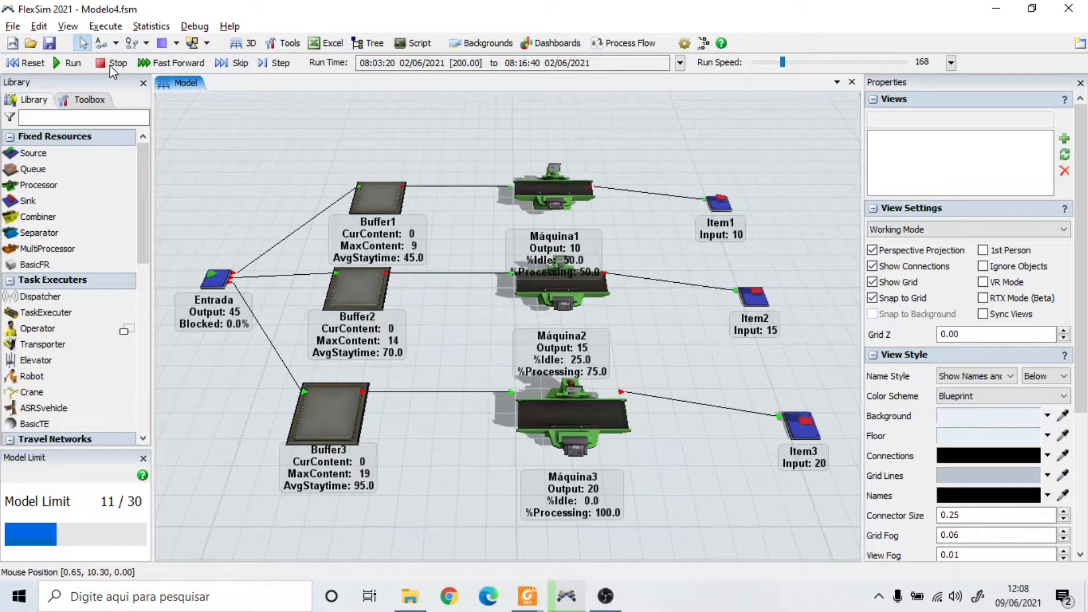
click(26, 62)
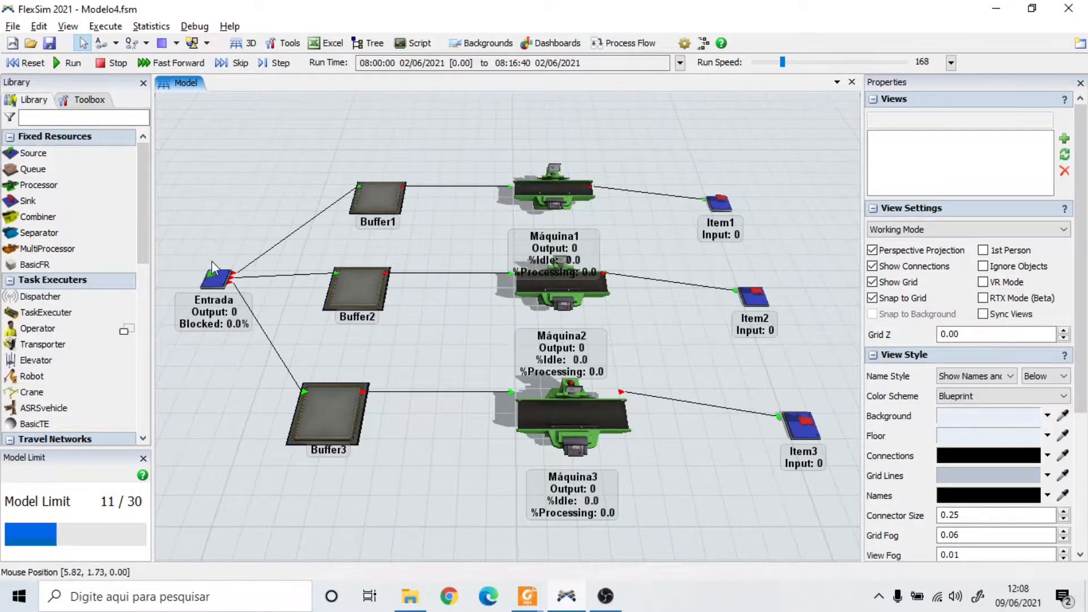
Step: Add an On Creation trigger to the Entrada source
click(216, 278)
double_click(216, 279)
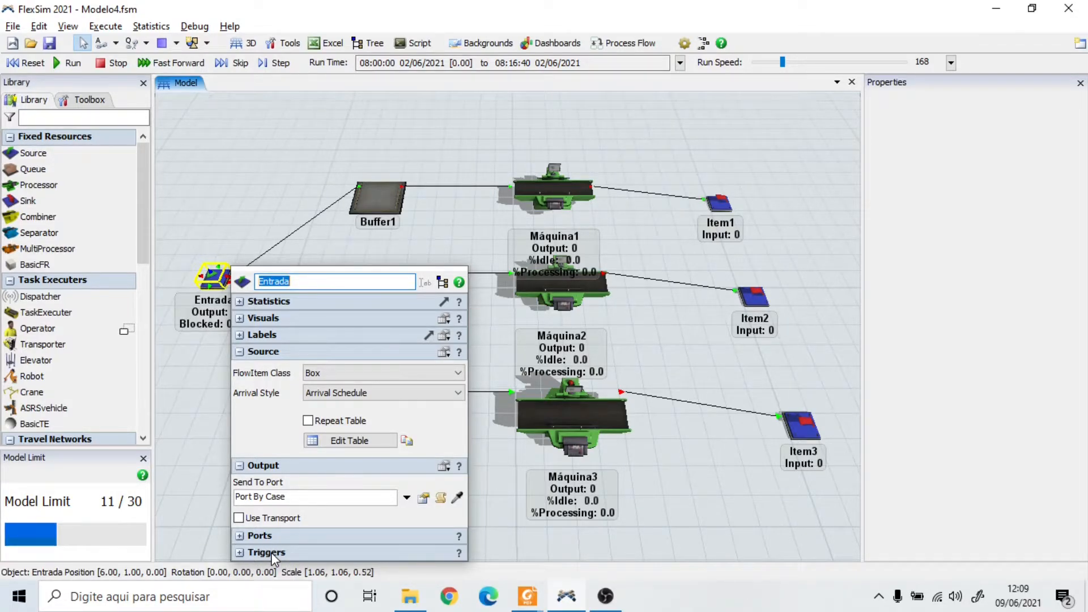
click(239, 552)
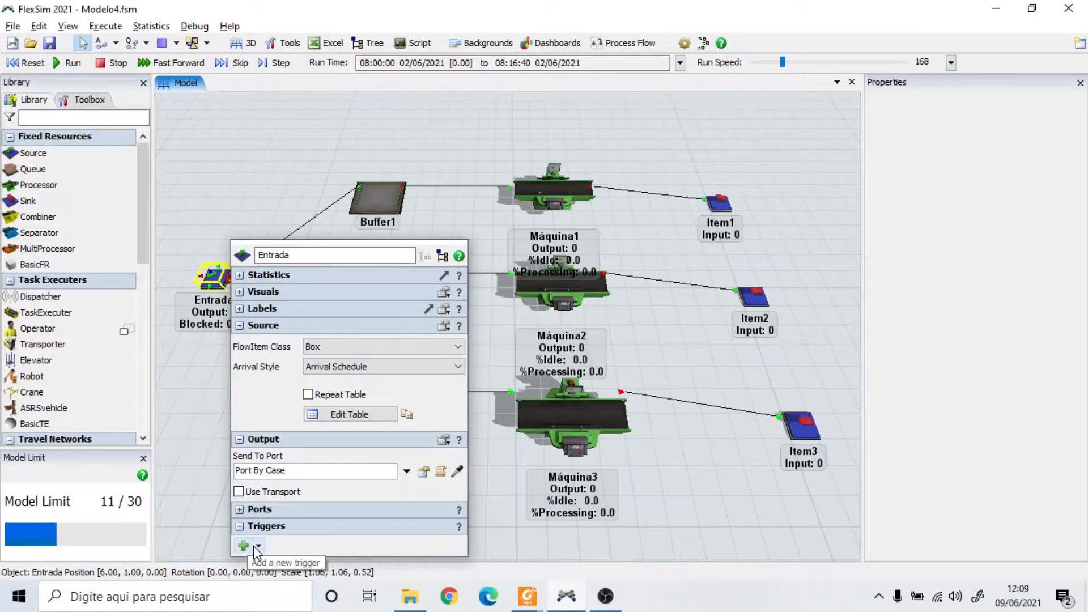
click(259, 547)
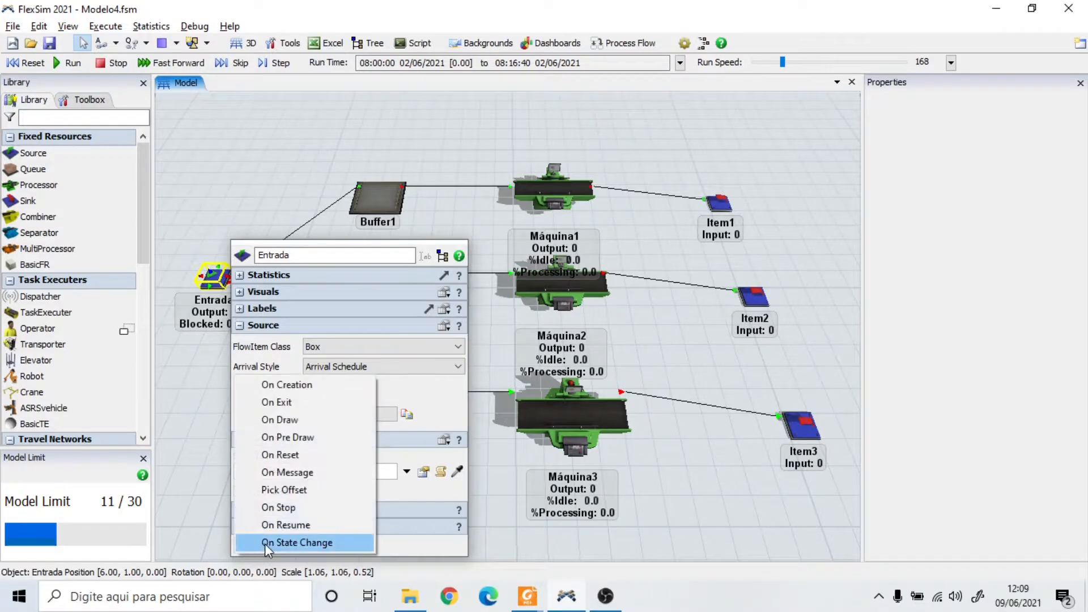
click(307, 387)
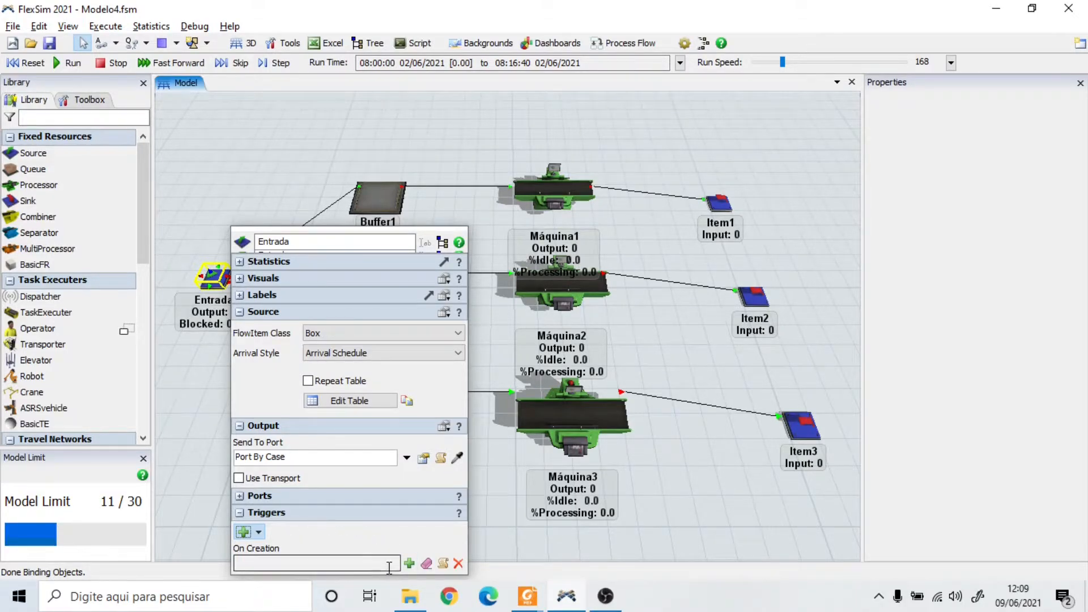
Step: Assign the Set Color By Case visual action, based on item.Type, to Entrada's On Creation trigger and close the source's properties
click(409, 564)
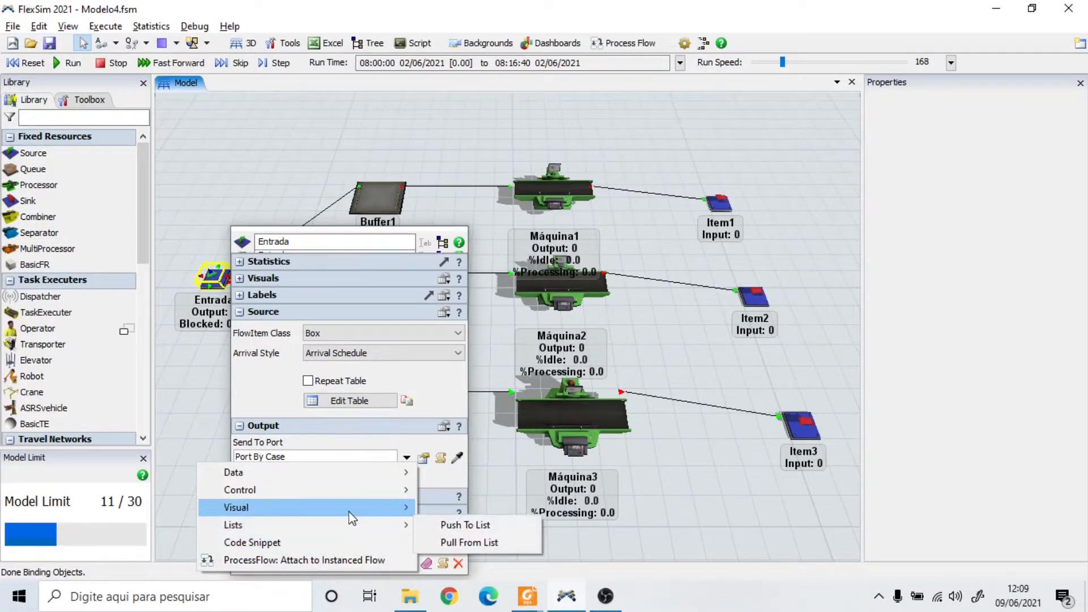
mouse_move(350, 513)
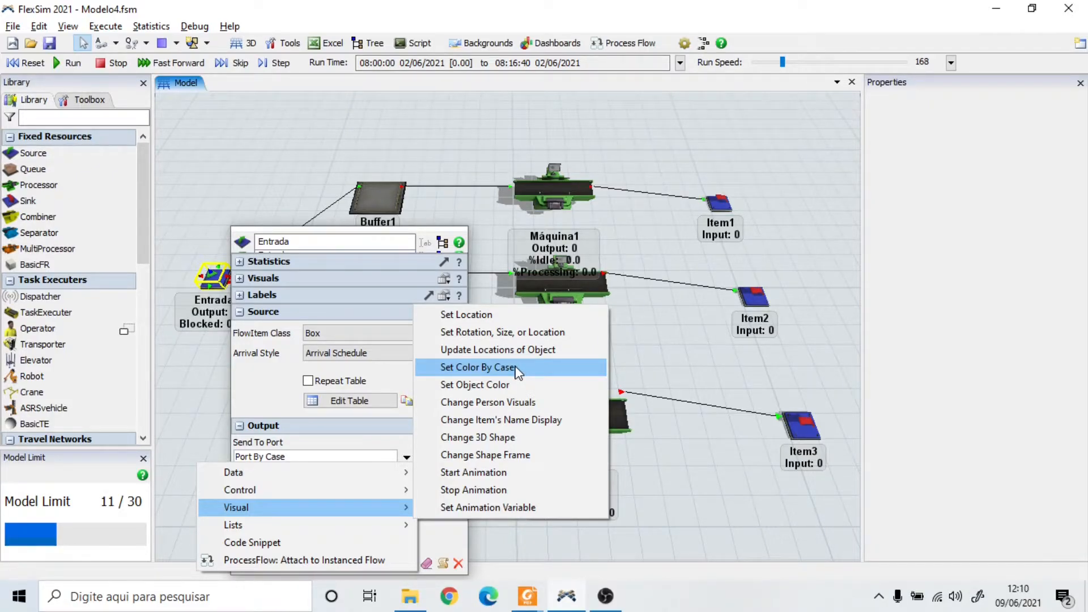
click(478, 367)
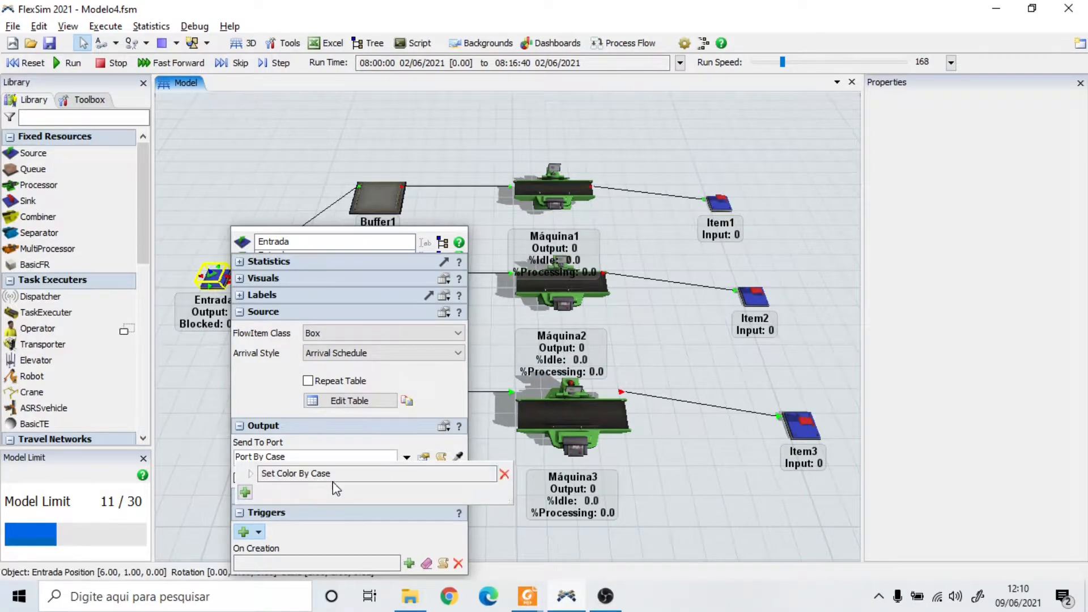
click(346, 475)
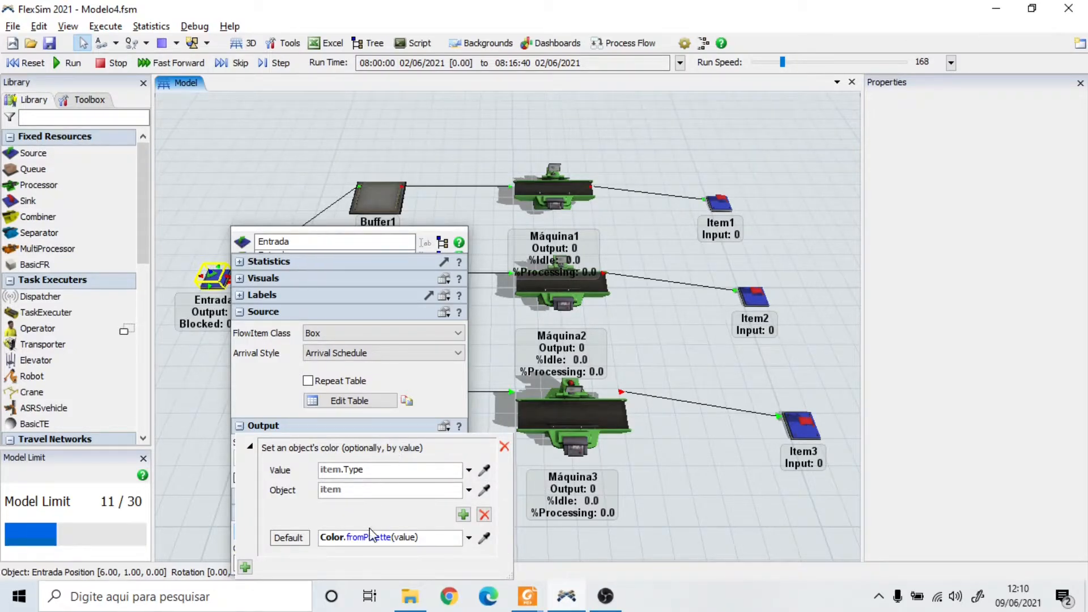
click(216, 415)
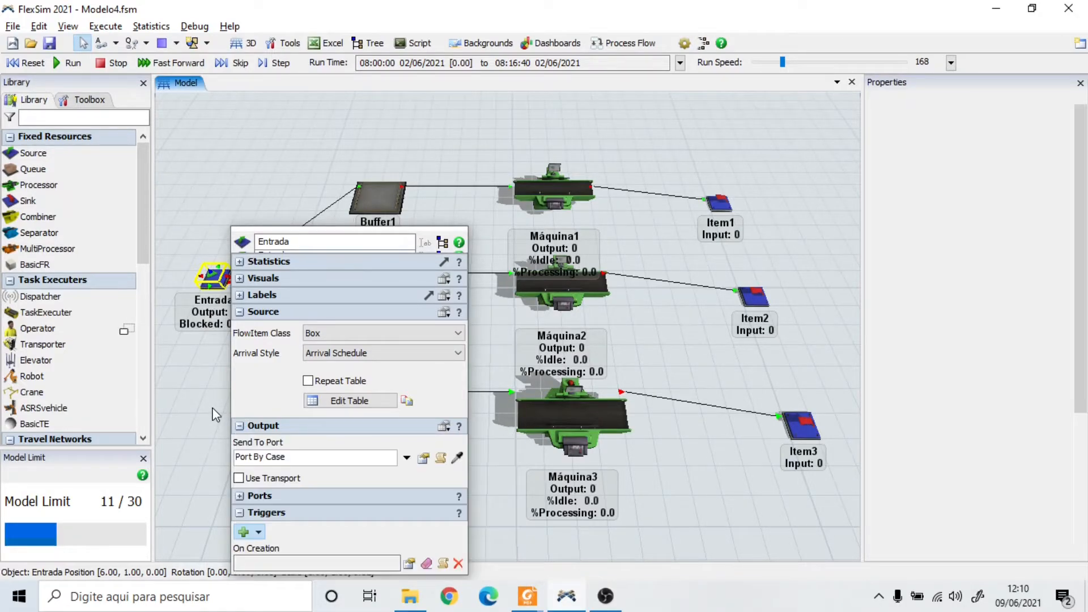
click(221, 419)
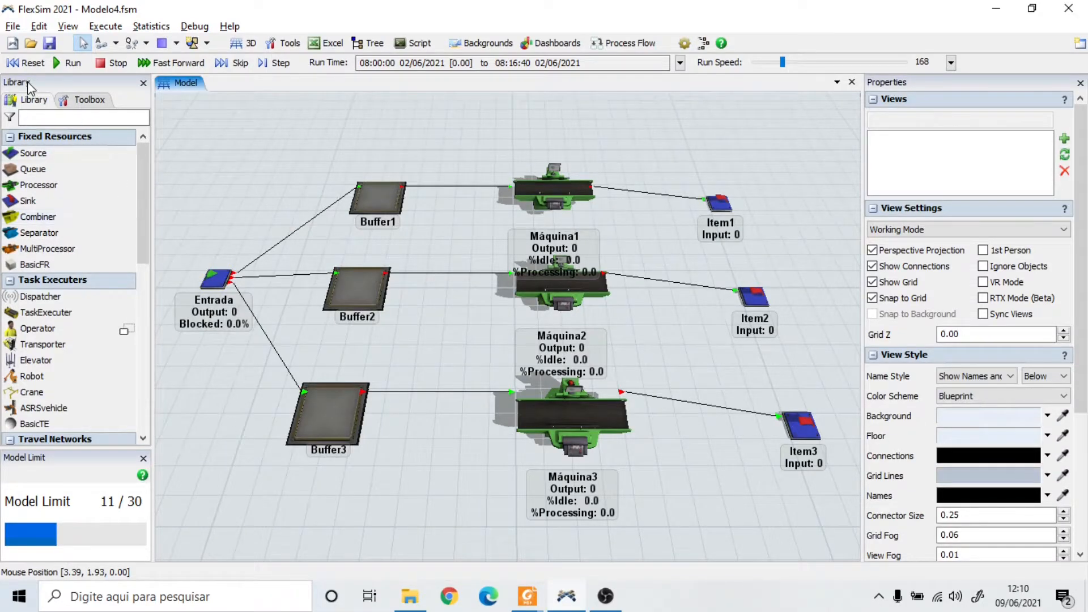
Step: Test the item colouring by running the model from the start, lowering the run speed to 10.50 and rerunning it after a reset
click(26, 64)
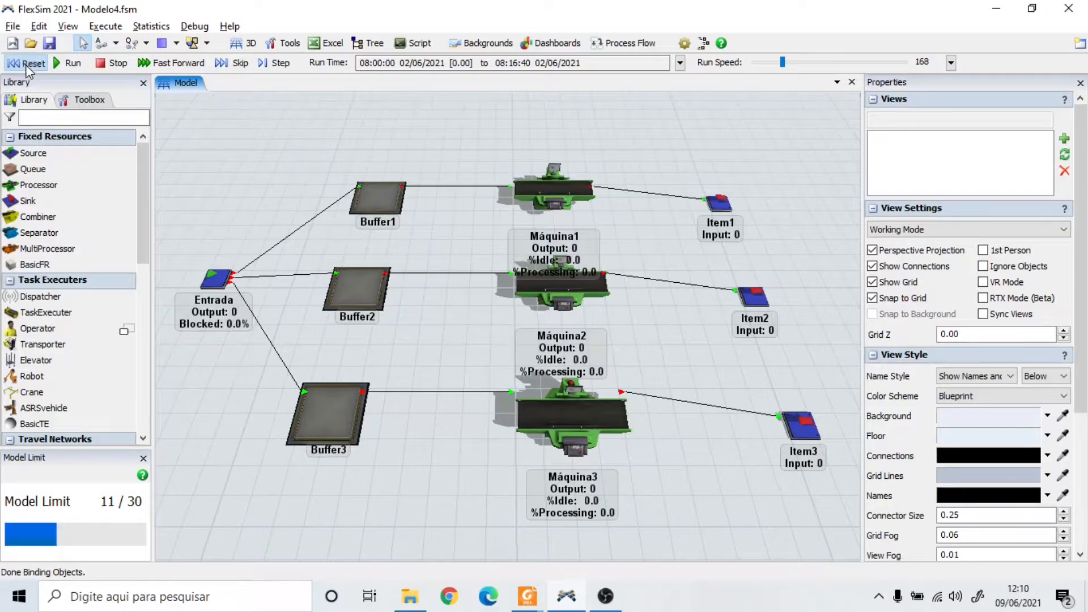
click(72, 63)
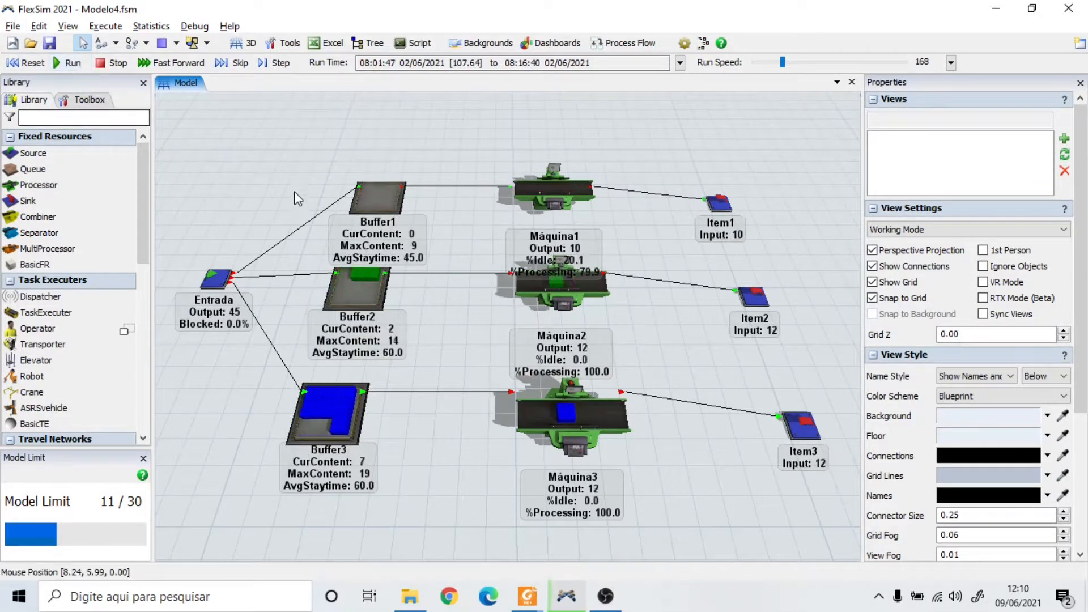
drag(782, 63, 768, 67)
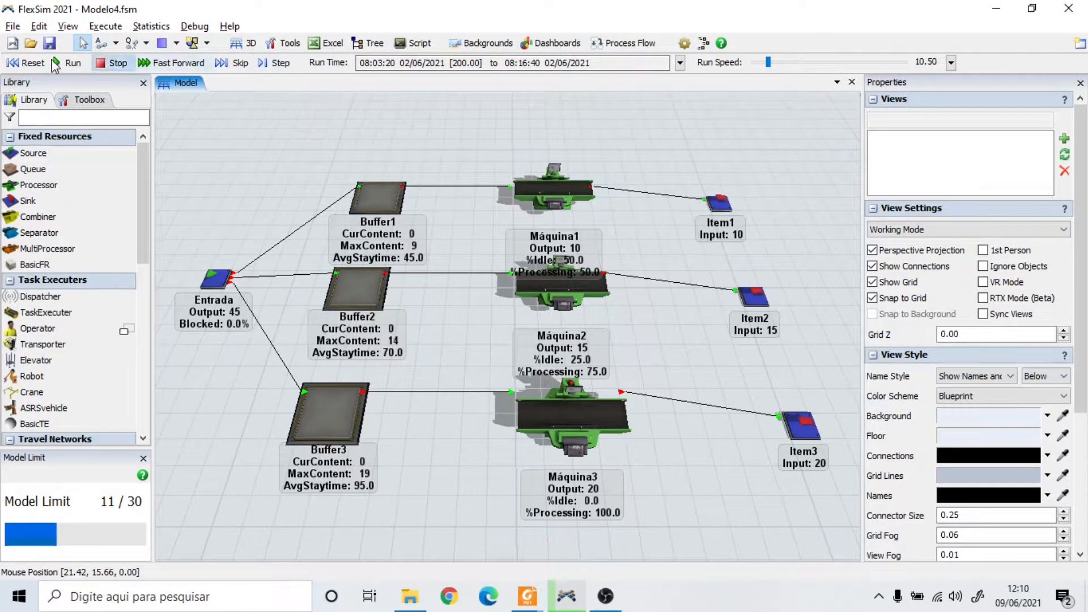
click(33, 64)
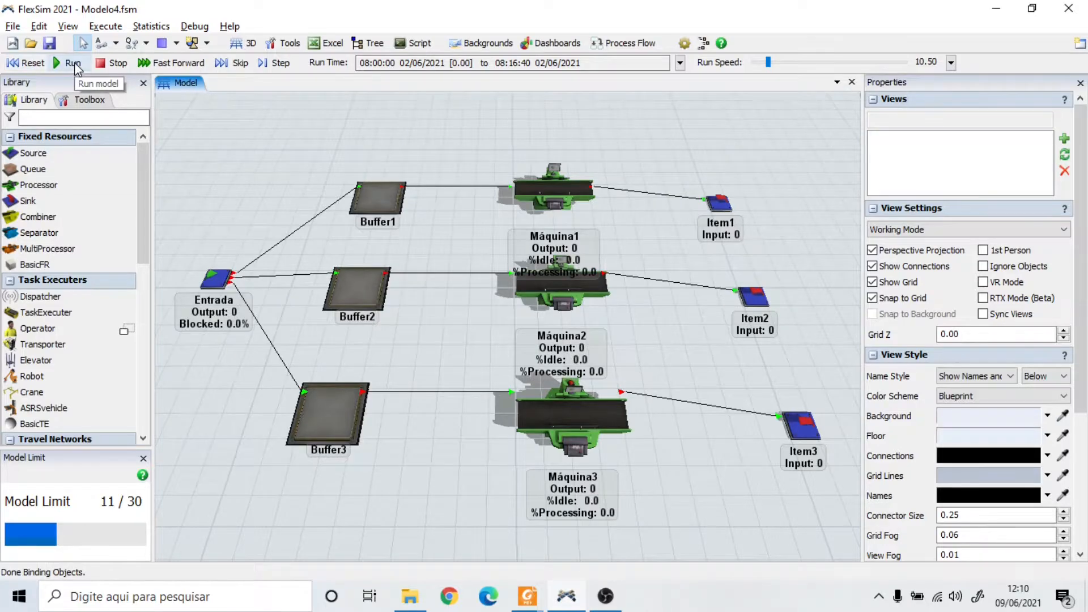
click(73, 64)
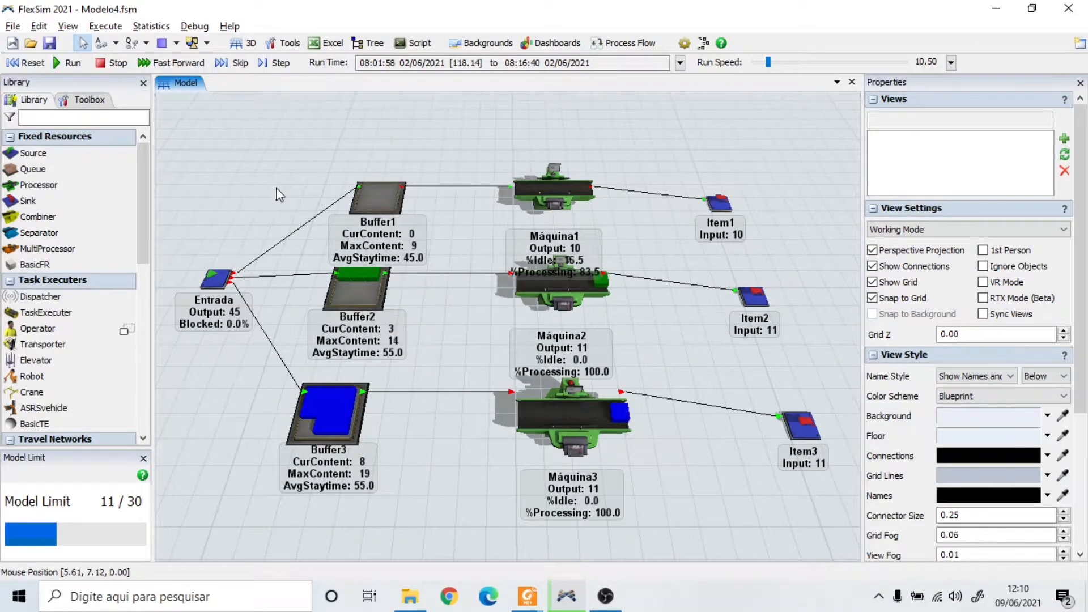
Step: Stop the running simulation and save the model
click(113, 63)
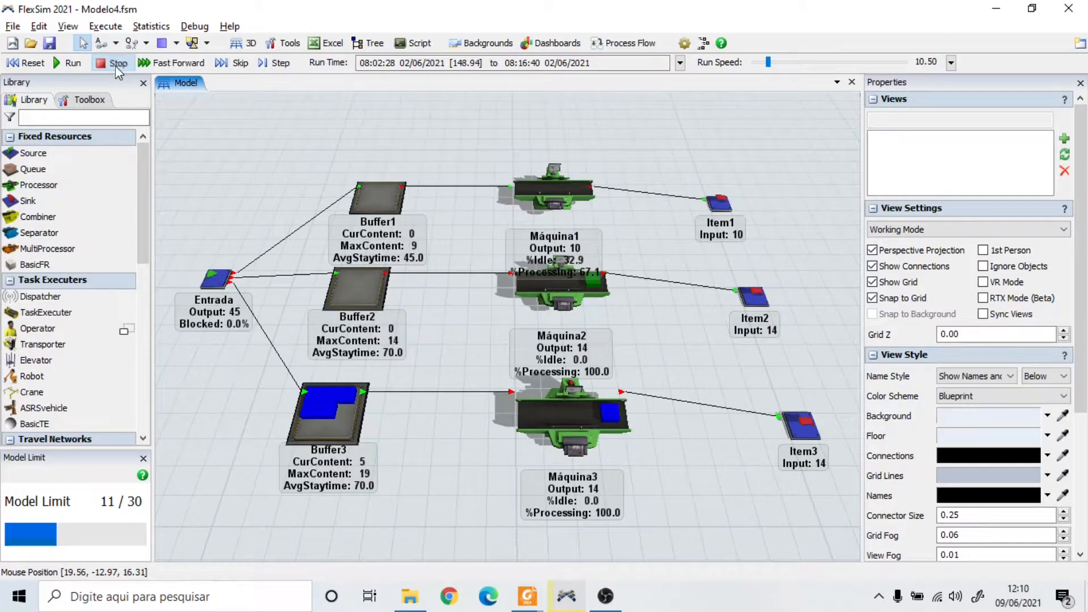
click(50, 44)
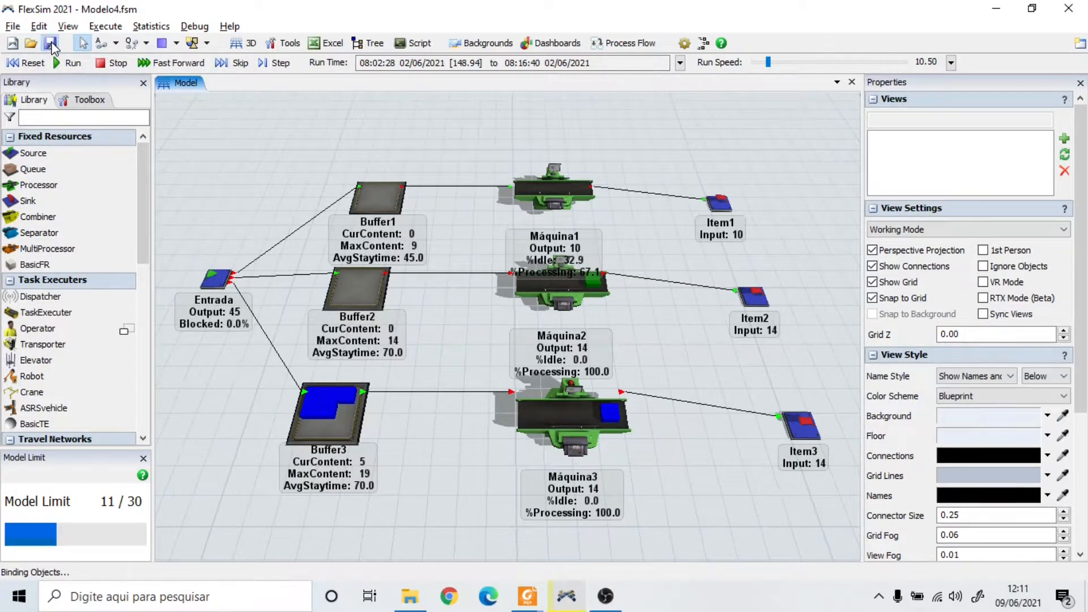
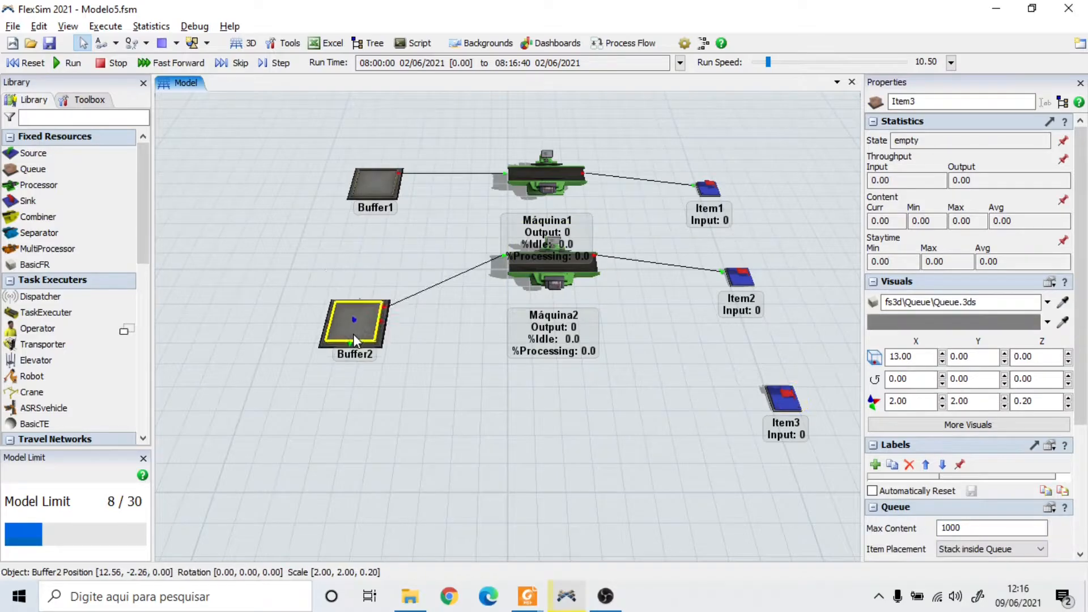
Step: Align Máquina2 with Buffer2, move Item3 slightly closer, and connect Máquina2's output to Item3
drag(552, 258, 553, 316)
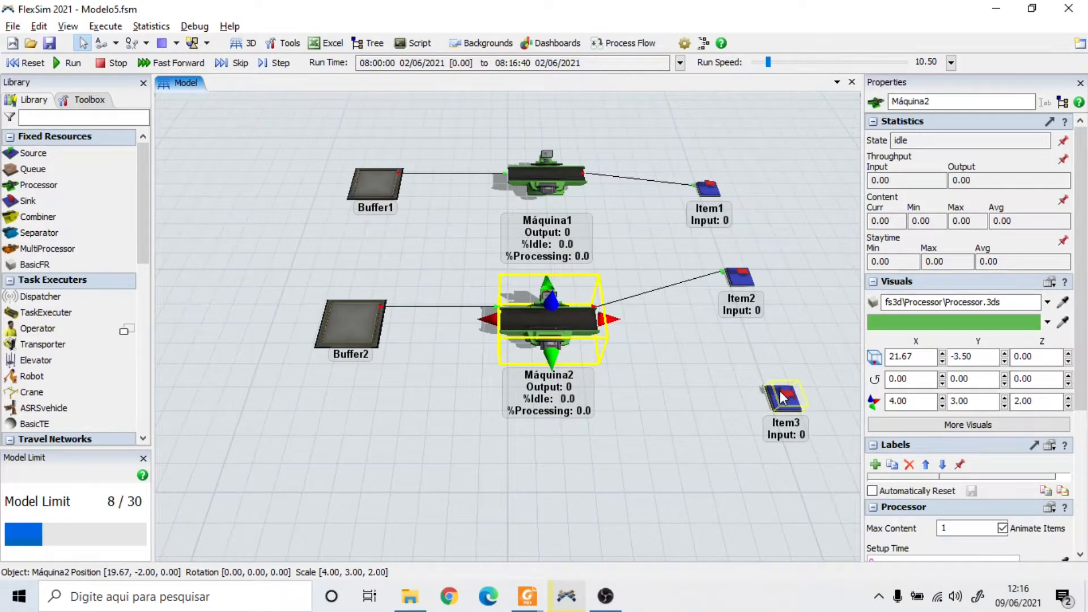
drag(783, 397, 774, 378)
key(a)
drag(555, 306, 775, 377)
Step: Add two Source objects to the model, one ahead of Buffer1 and one ahead of Buffer2
drag(40, 156, 285, 187)
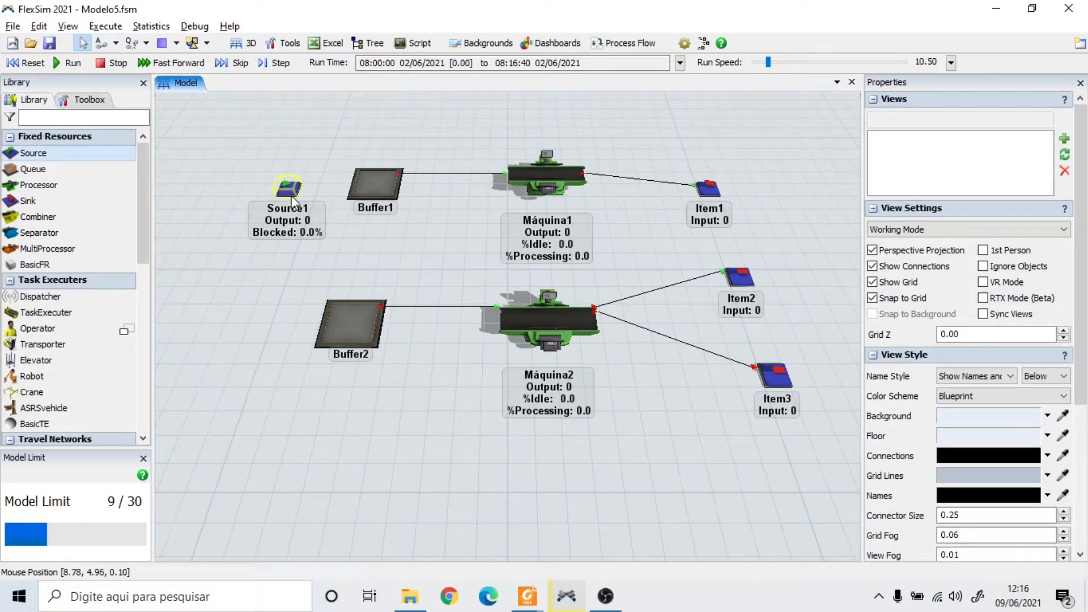
drag(33, 153, 218, 312)
click(315, 222)
Step: Connect the upper source to Buffer1 and the lower source to Buffer2
drag(286, 185, 373, 180)
click(288, 243)
key(a)
click(373, 180)
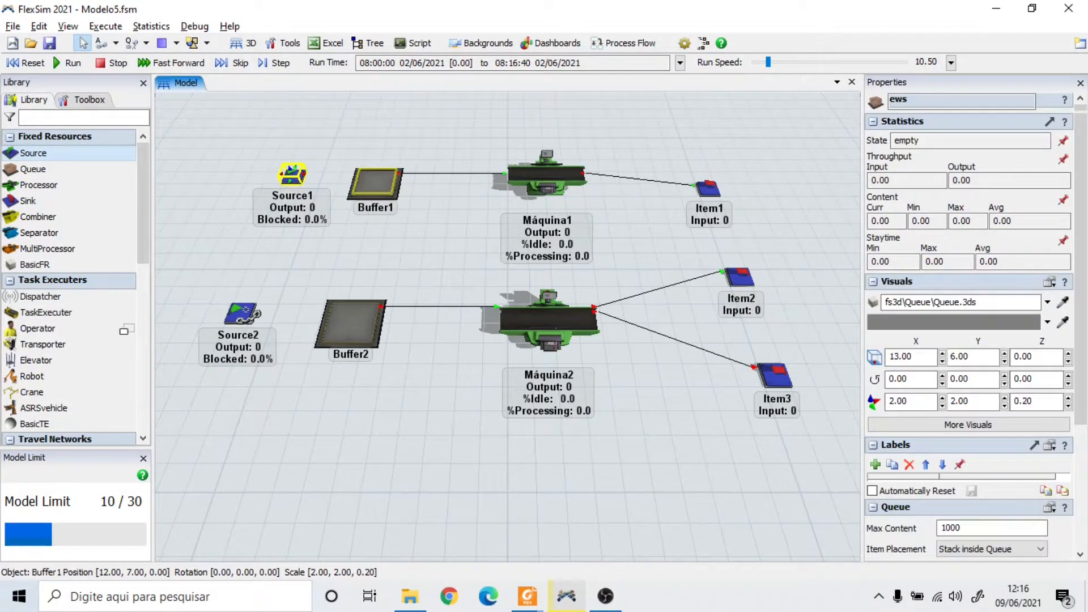
click(240, 314)
click(353, 325)
click(377, 250)
drag(380, 255, 378, 296)
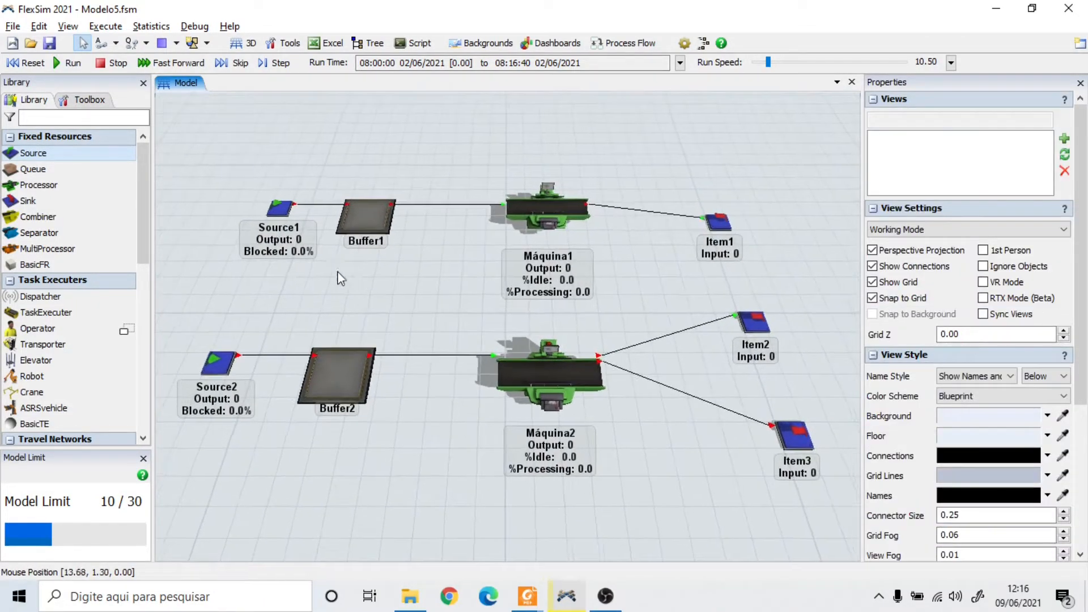
key(alt+Tab)
key(alt+Tab)
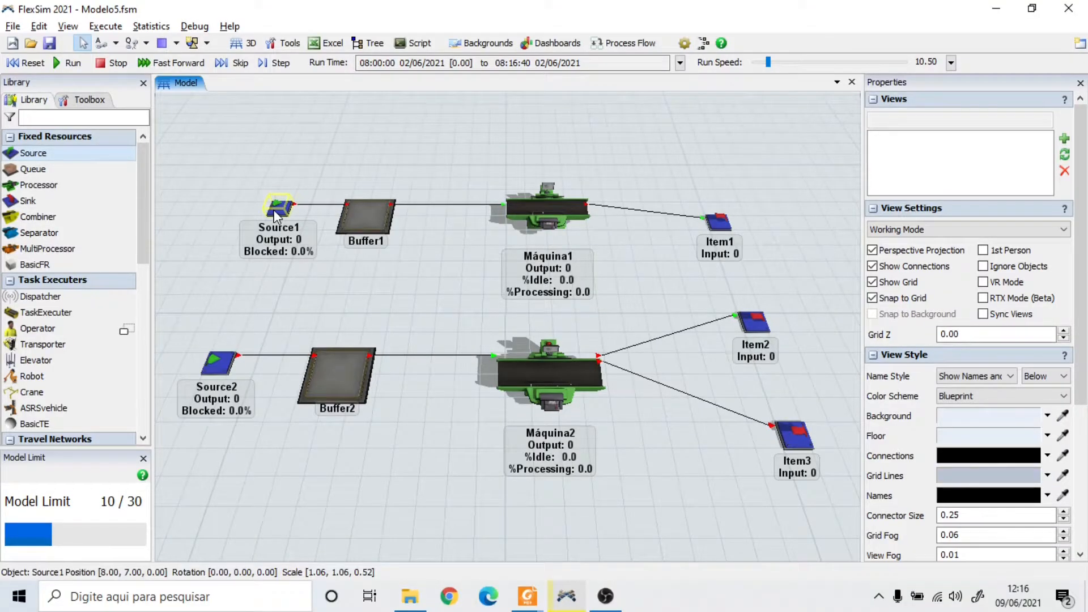
Step: Rename the upper source Entrada1 and the lower source Entrada2, and save the model
click(274, 210)
text(Entrada)
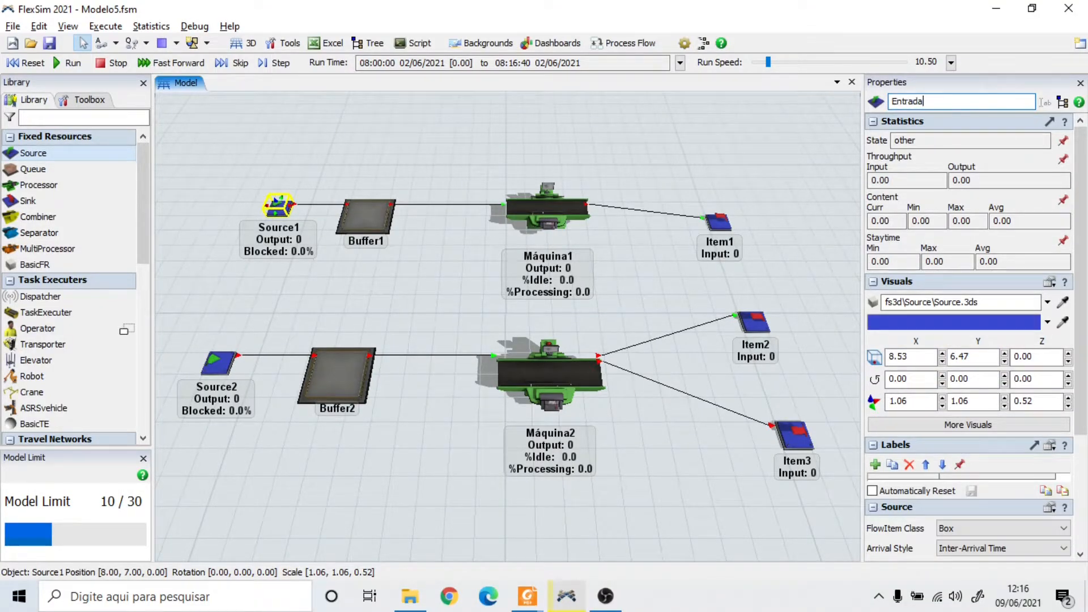
text(1)
click(215, 362)
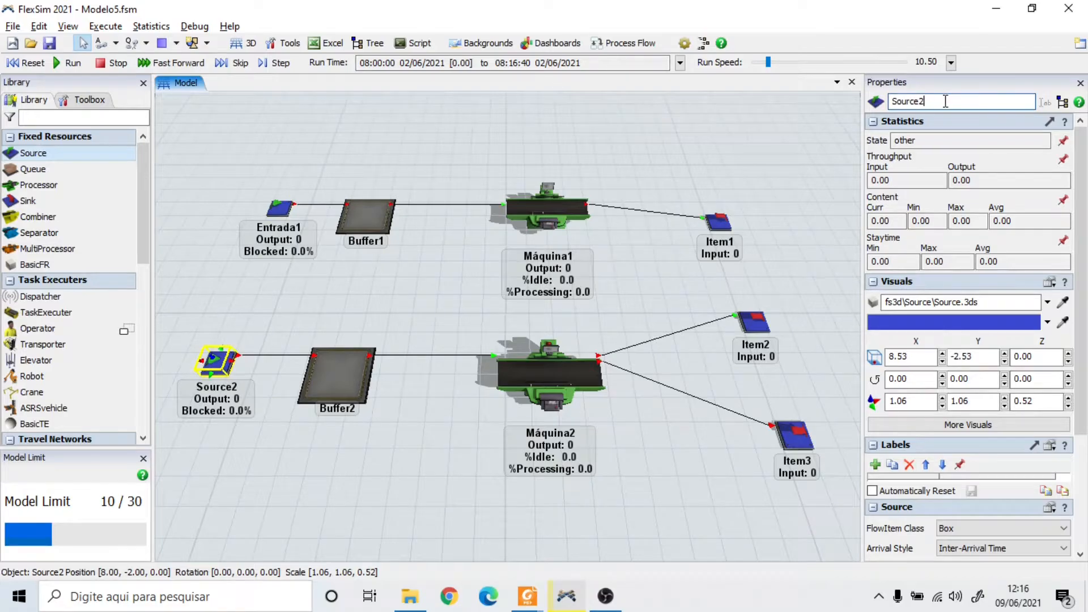
text(Entrada2)
click(628, 147)
scroll(421, 261, down, 3)
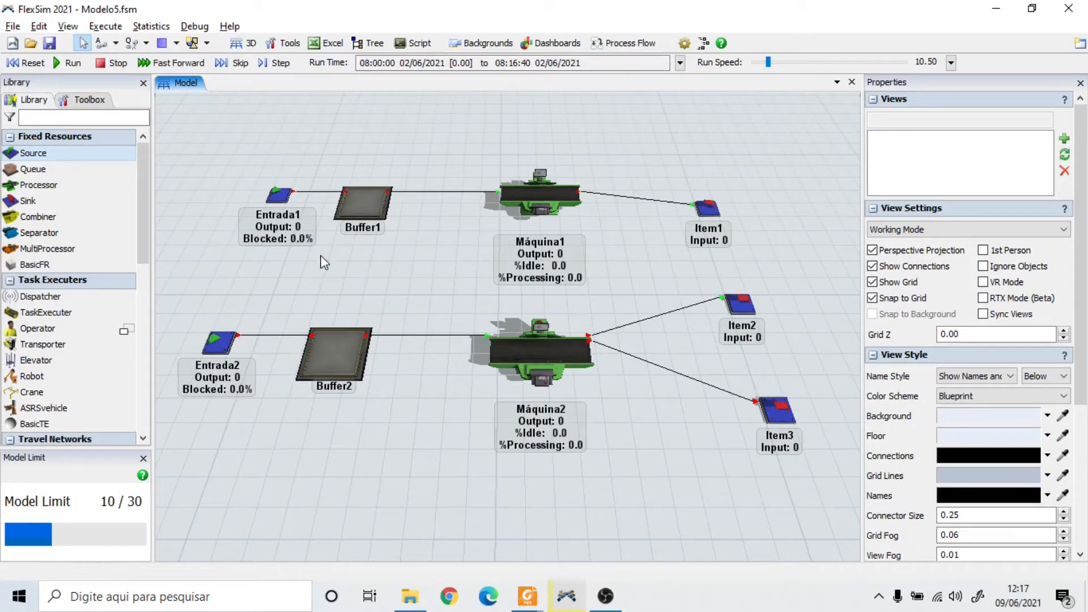
click(49, 44)
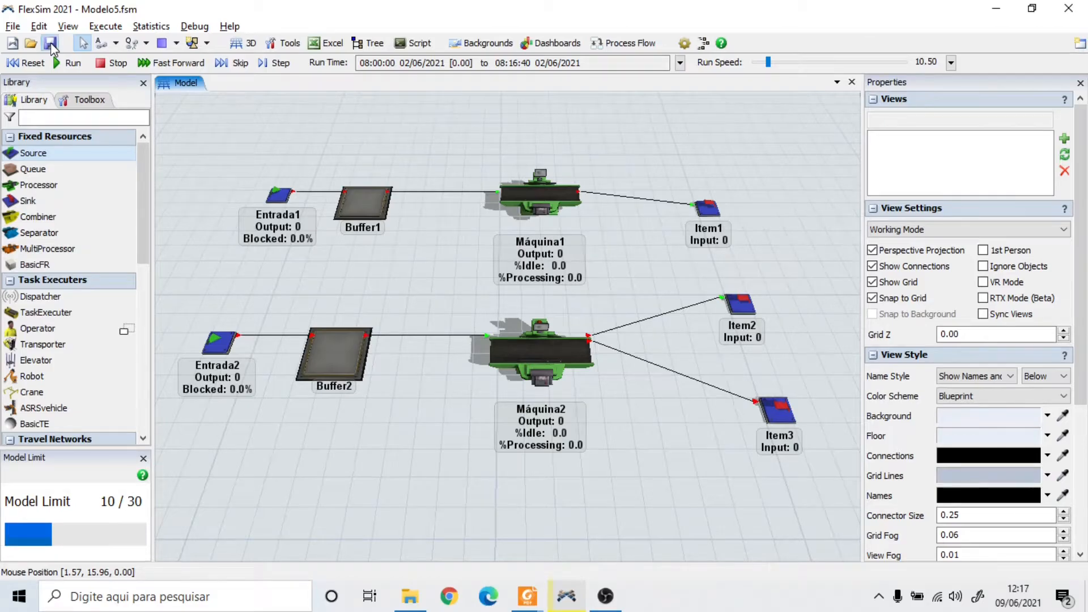
Step: Set Entrada1's inter-arrival time to 8 s and enable its arrival at time 0
scroll(213, 221, up, 2)
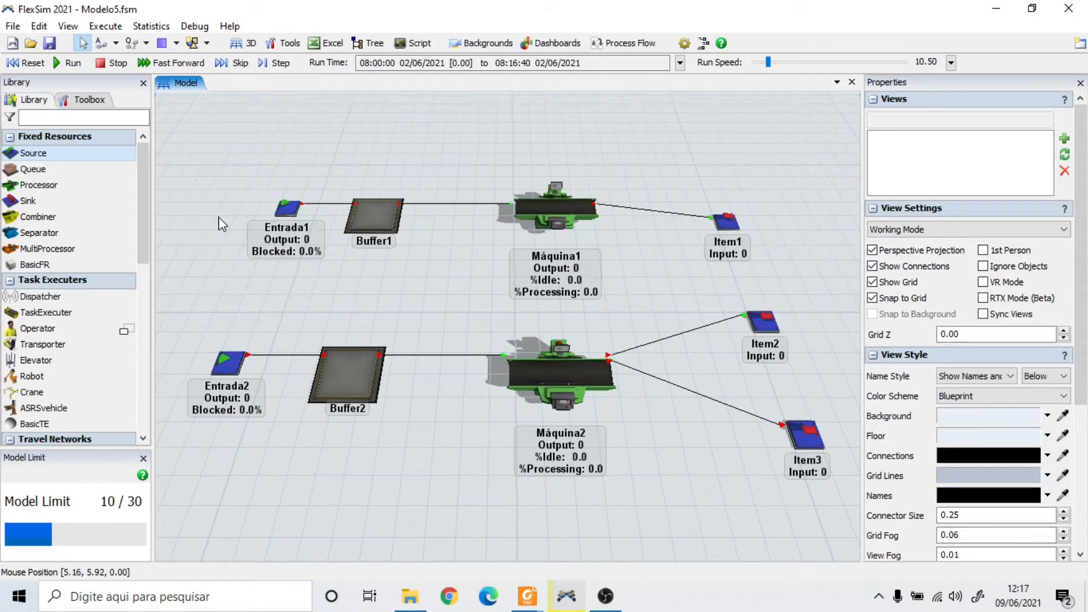
click(286, 209)
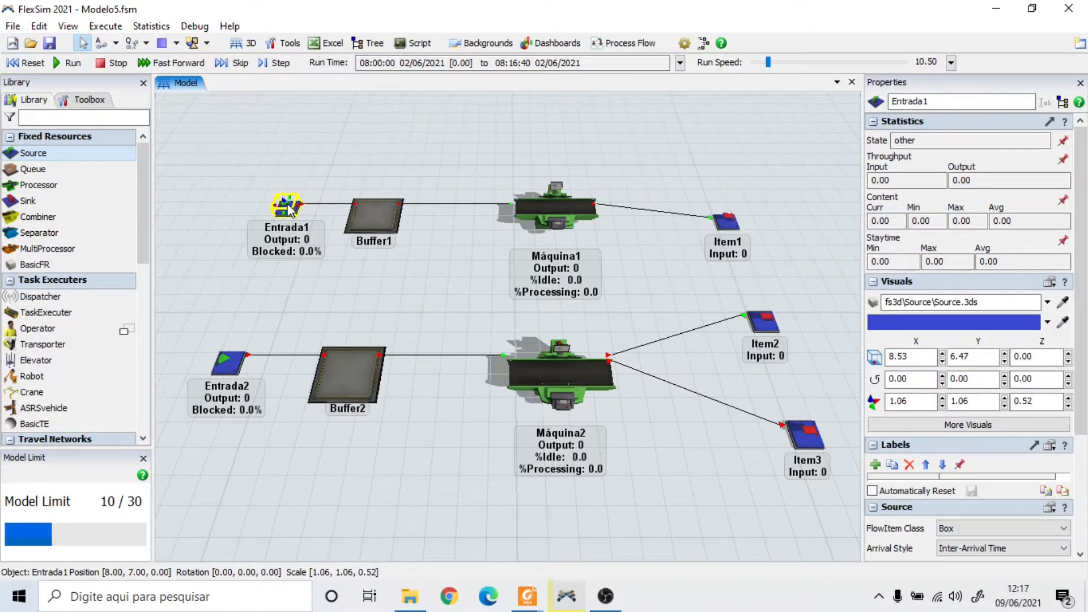
double_click(288, 208)
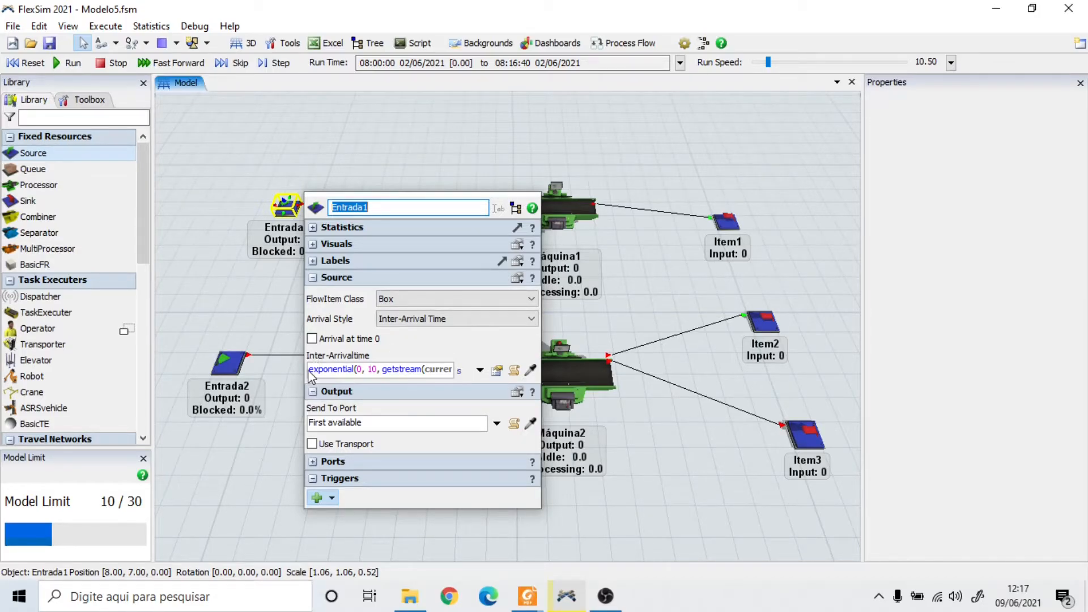
drag(311, 373, 513, 371)
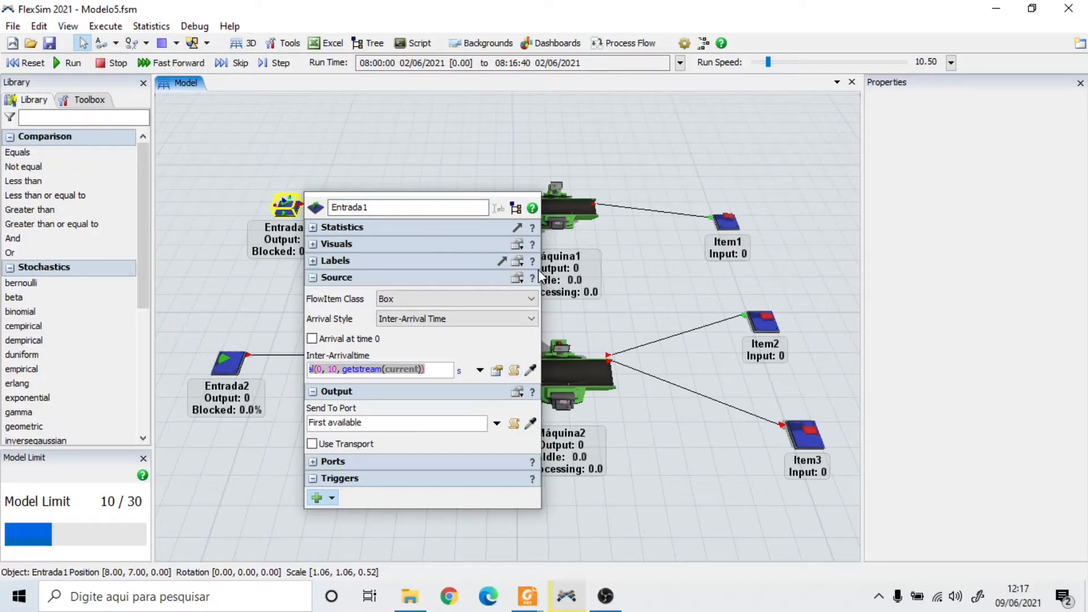
text(8)
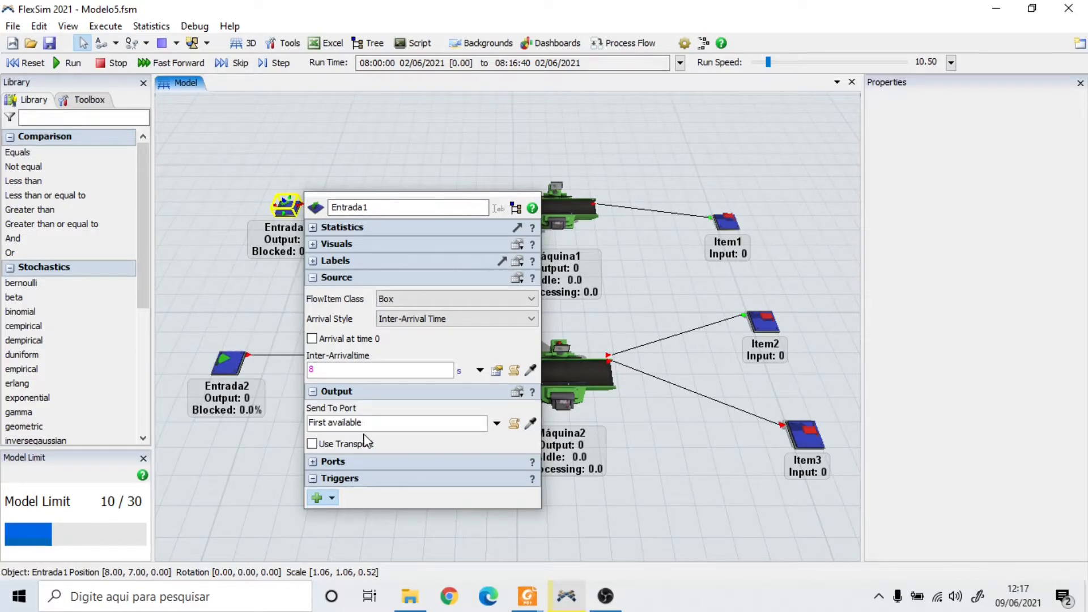
click(312, 340)
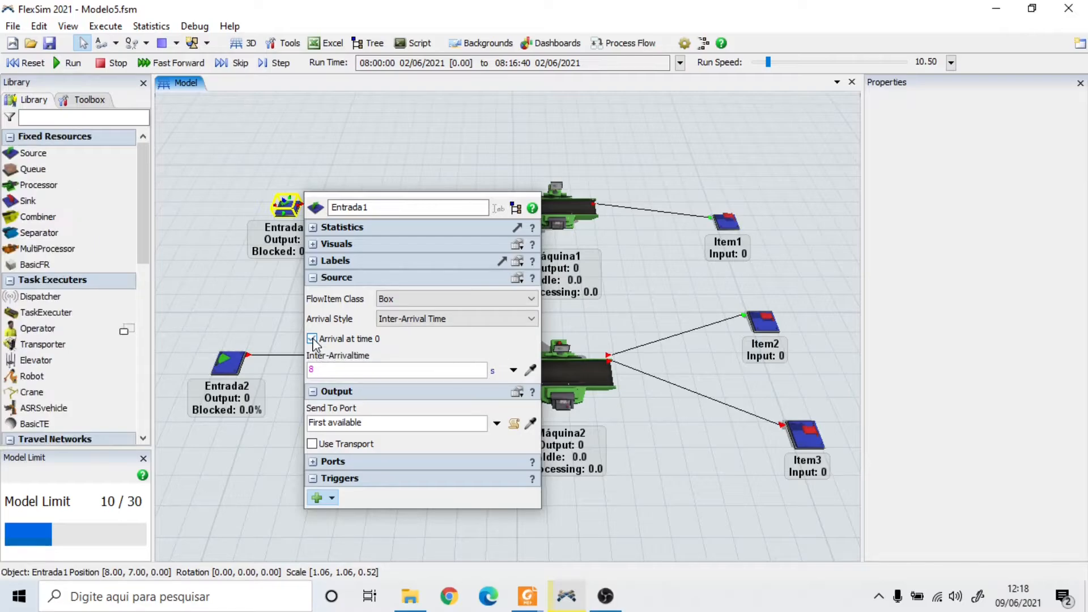
click(251, 306)
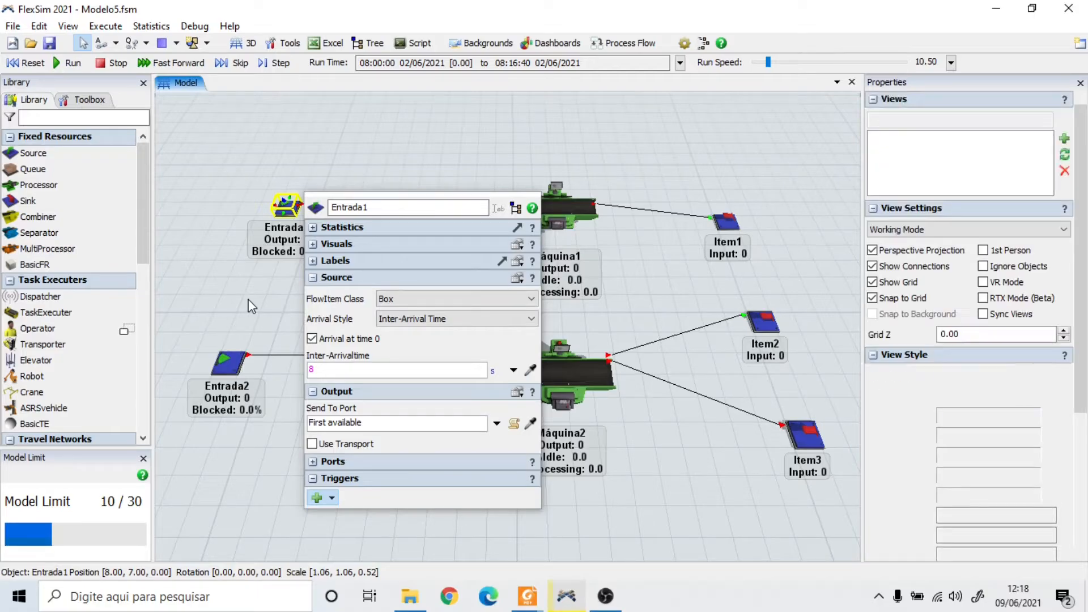
Step: Enable arrival at time 0 on Entrada2 and set its inter-arrival time to normal(10,3)
click(229, 359)
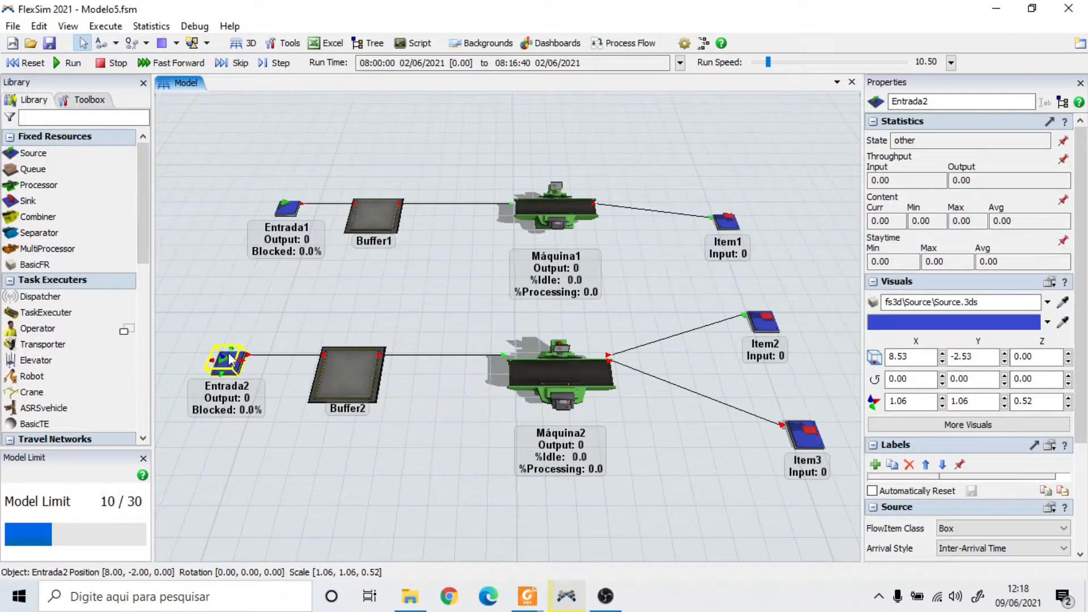
double_click(229, 359)
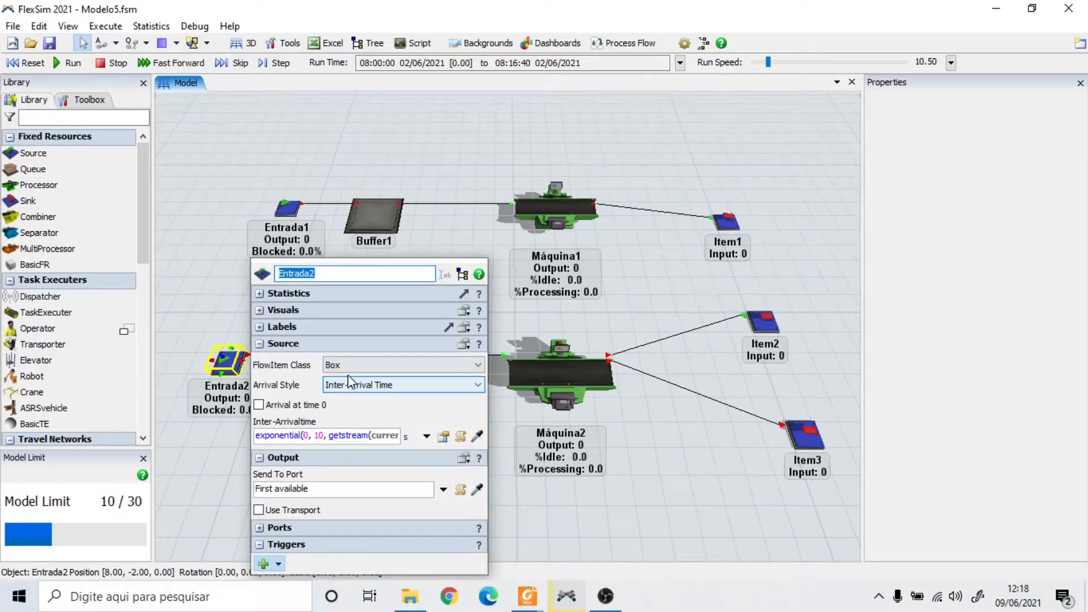
click(258, 405)
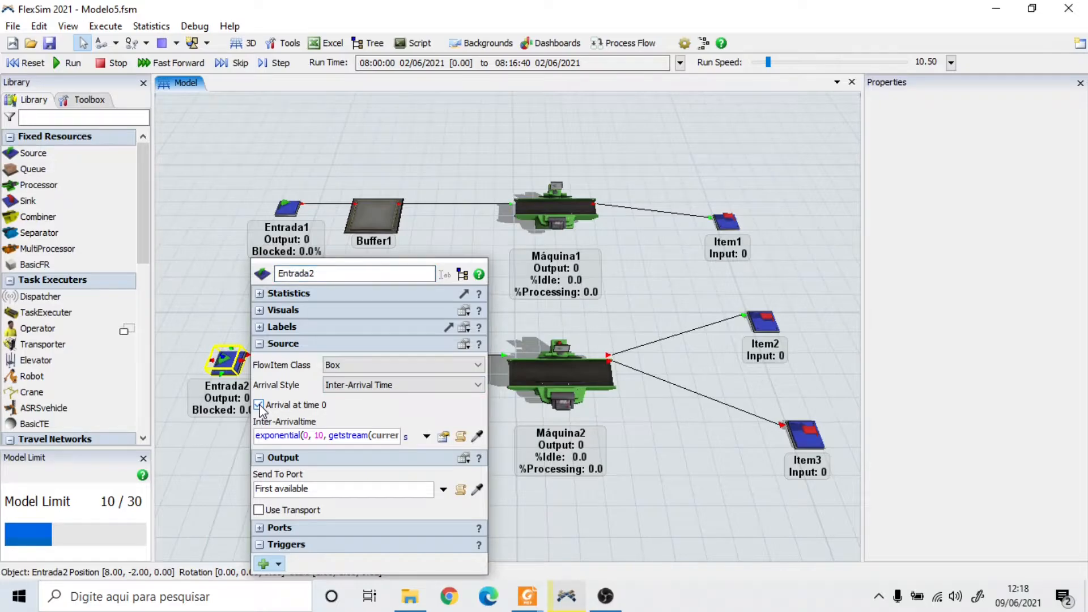
click(258, 434)
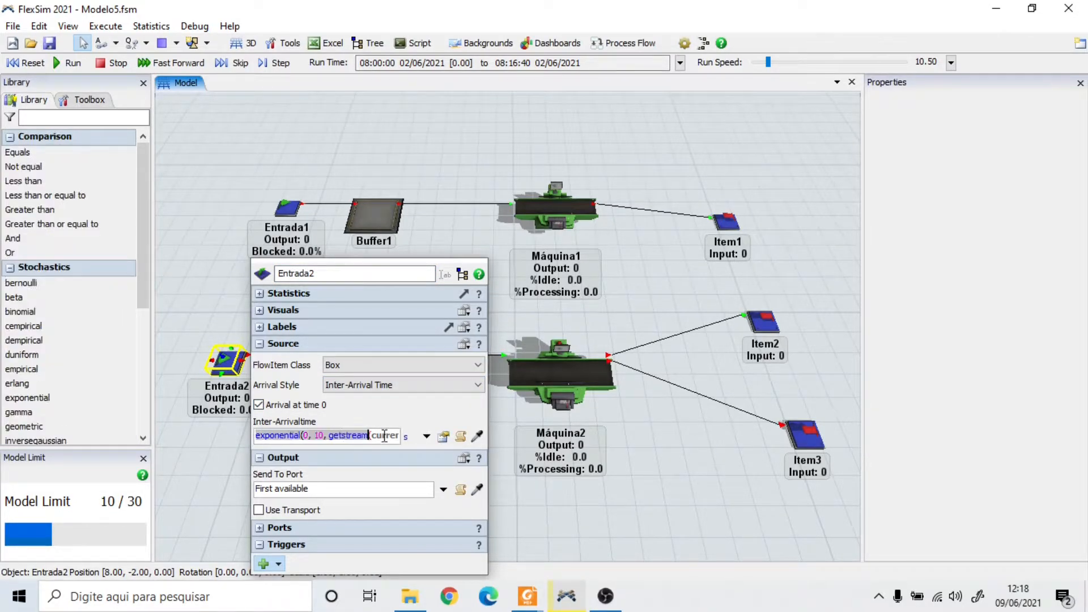
key(Delete)
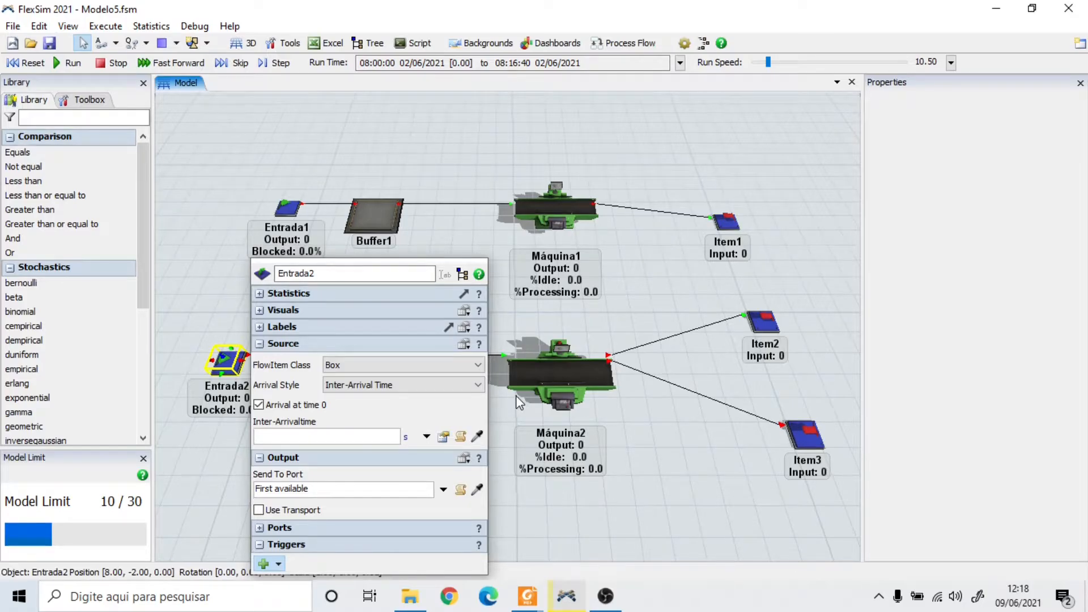
text(normal)
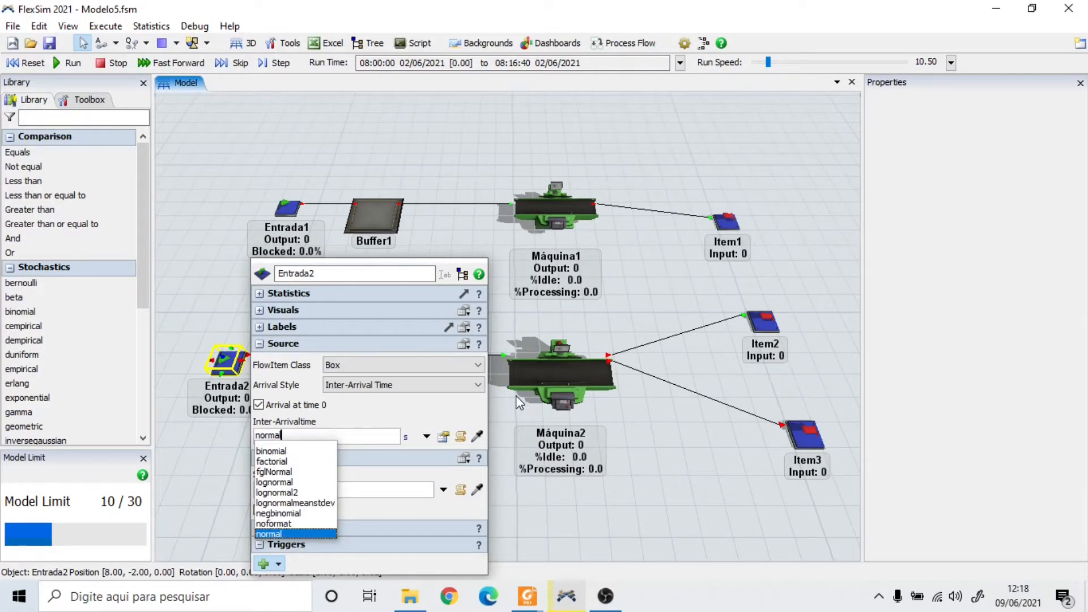
text(()
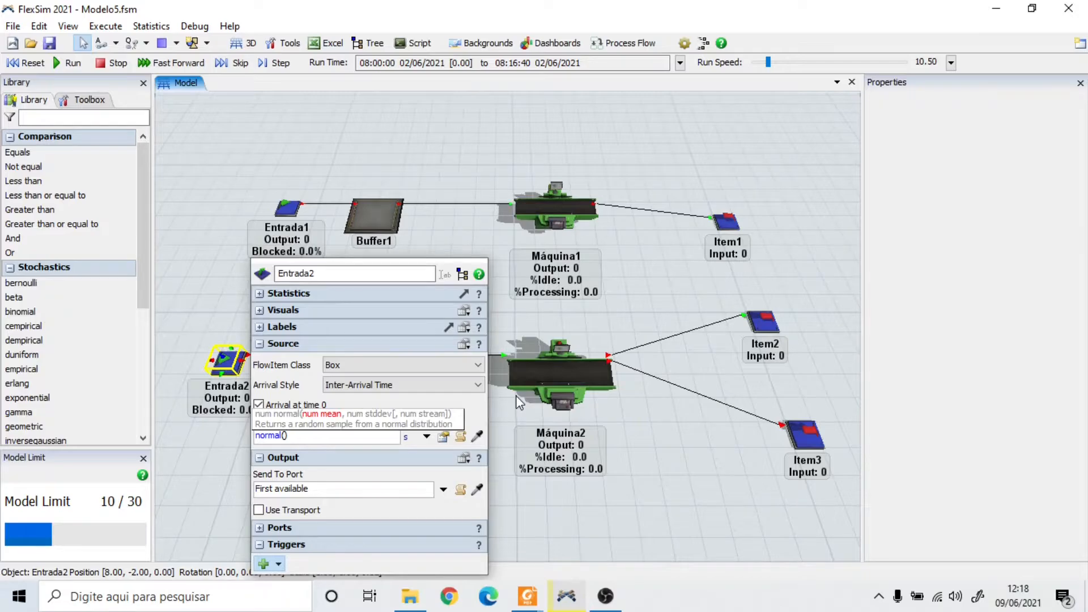
text(10,3)
click(200, 276)
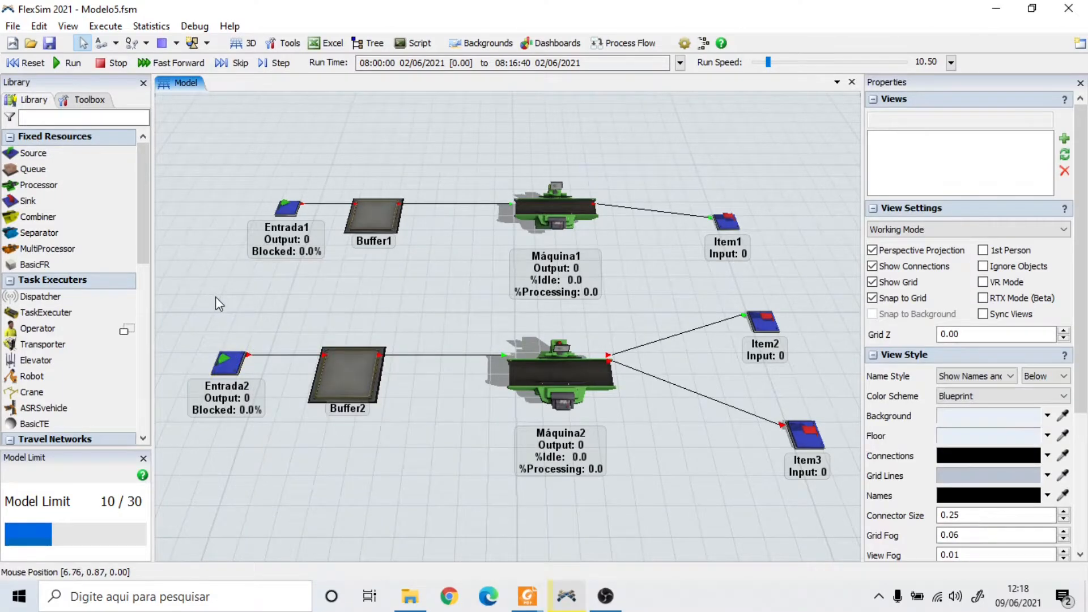
Step: Run the model from the start, inspect the boxes on Máquina2 and Máquina1, and reset it
click(26, 63)
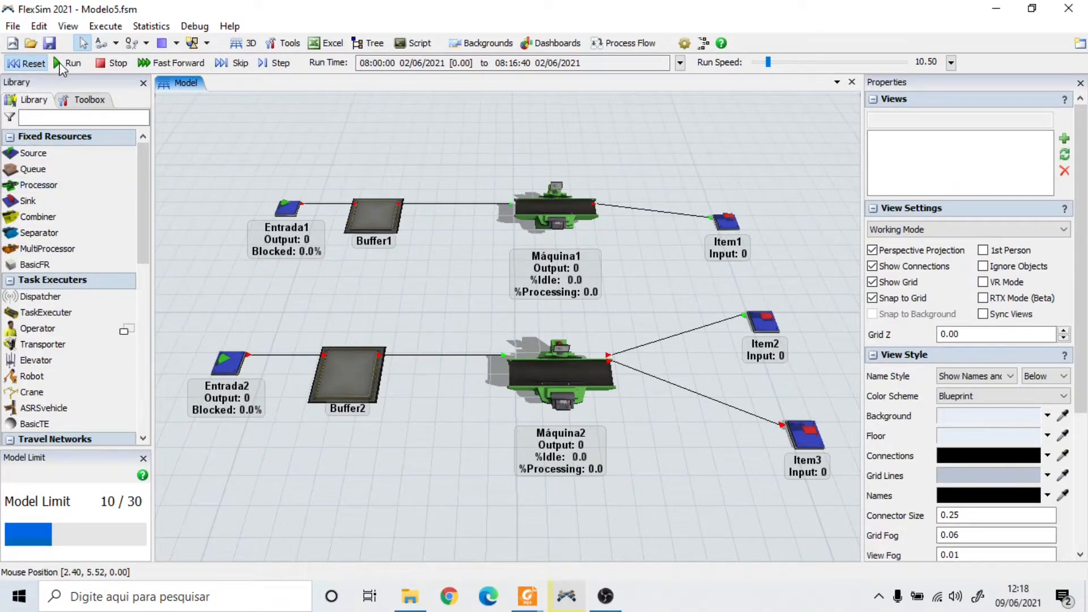
click(68, 63)
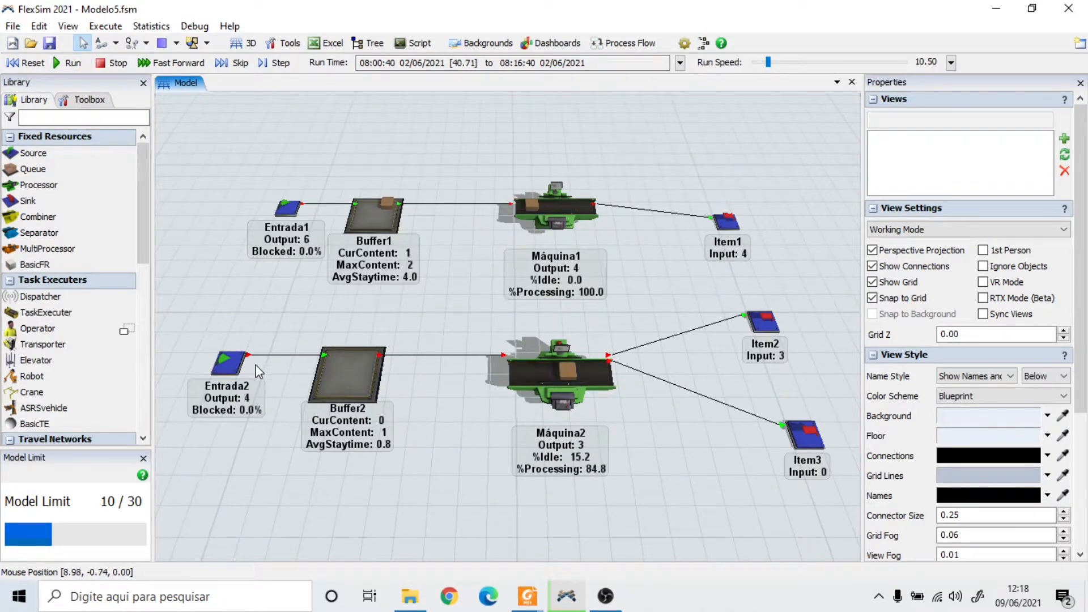
click(583, 367)
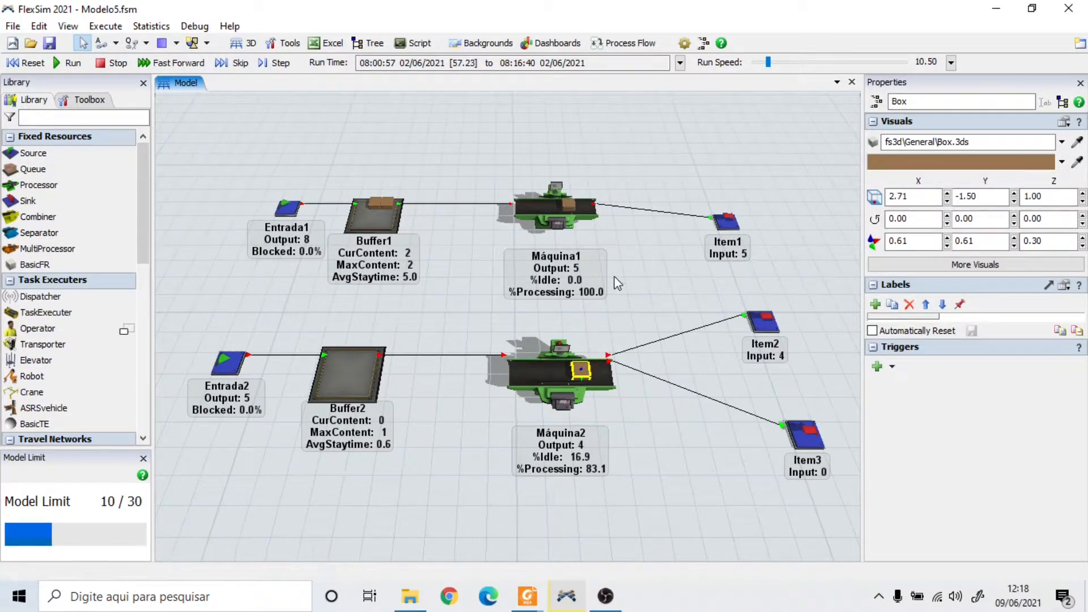
click(566, 201)
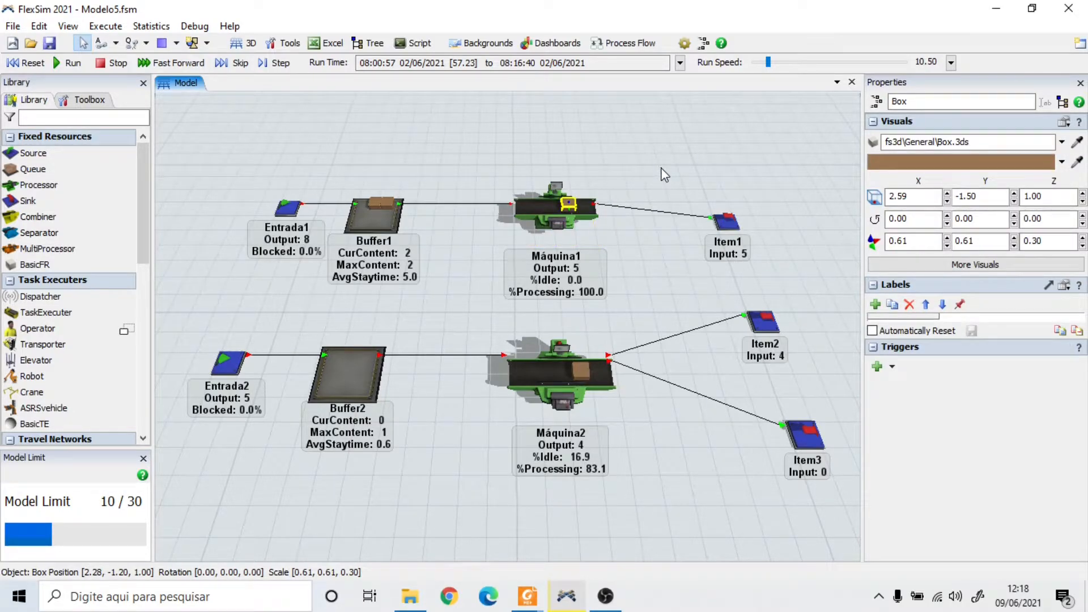
click(624, 178)
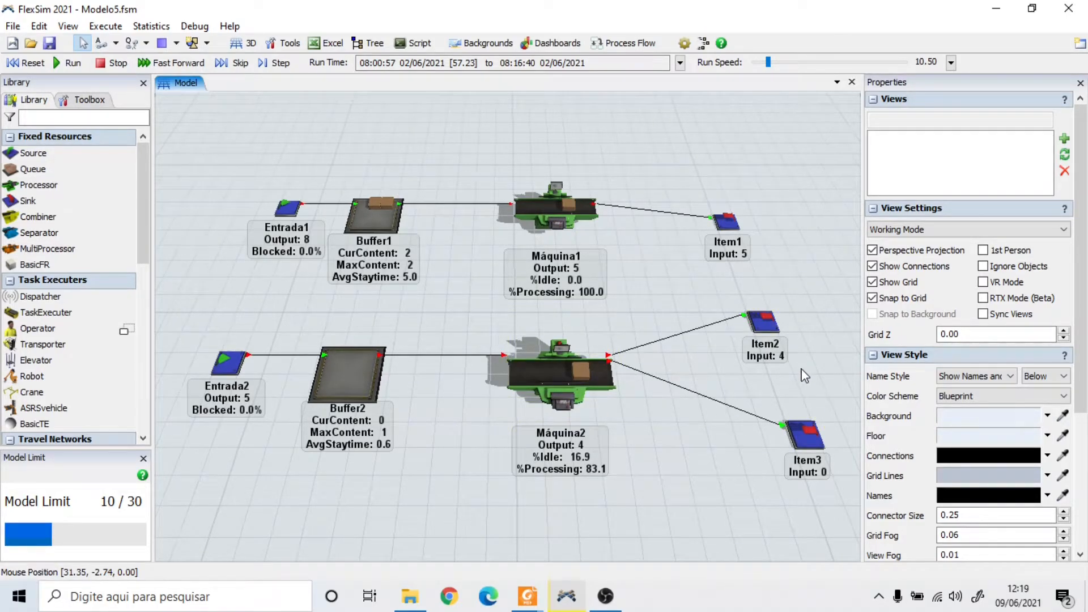
drag(801, 369, 811, 370)
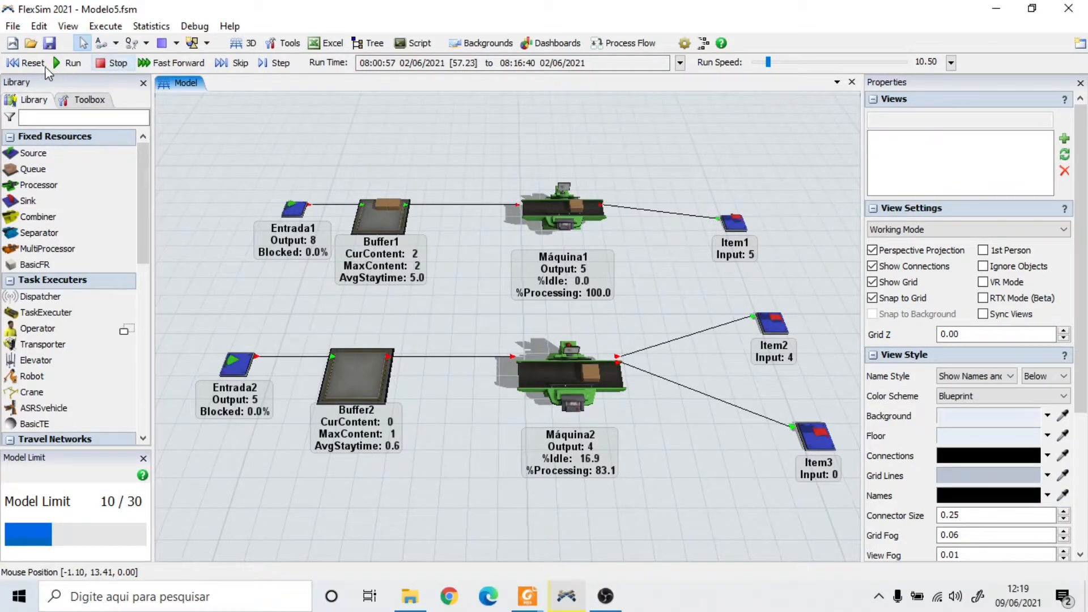
click(29, 62)
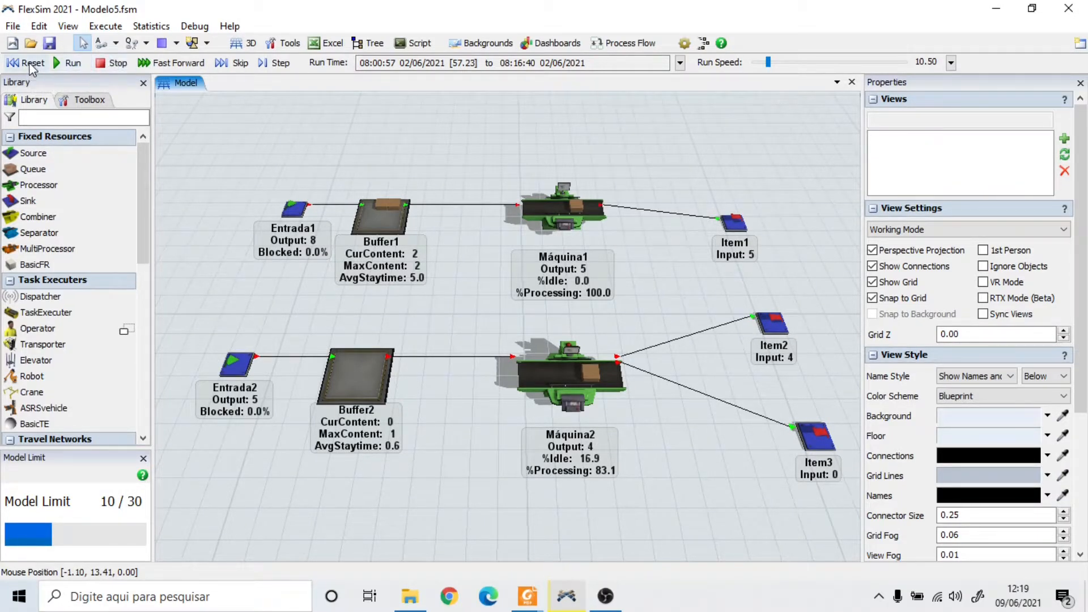
Step: Add an On Creation trigger to Entrada2 that uses the Set Label and Color data action
double_click(235, 357)
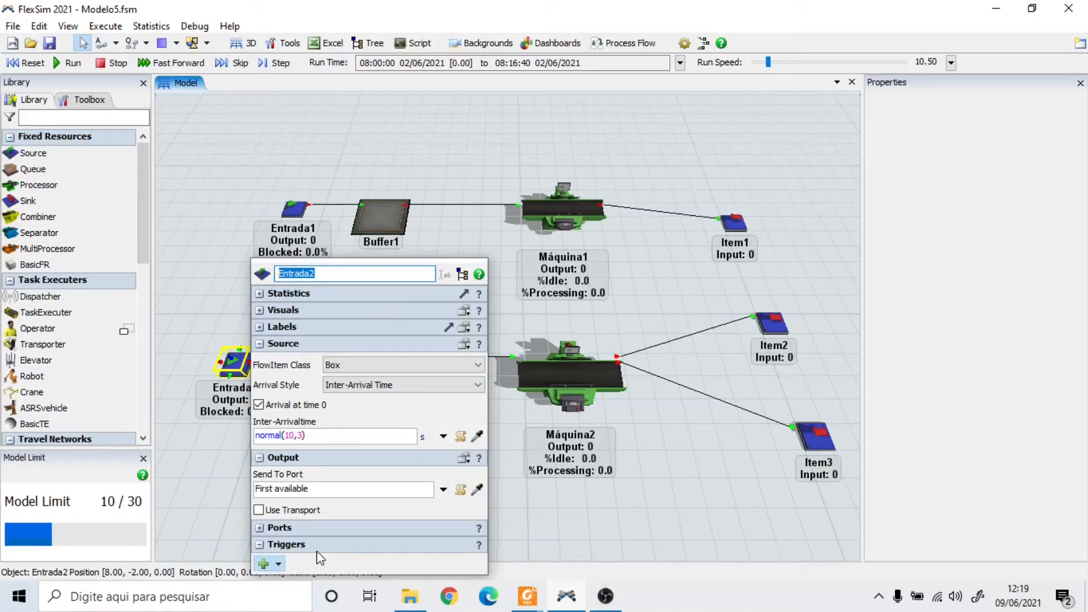
click(276, 566)
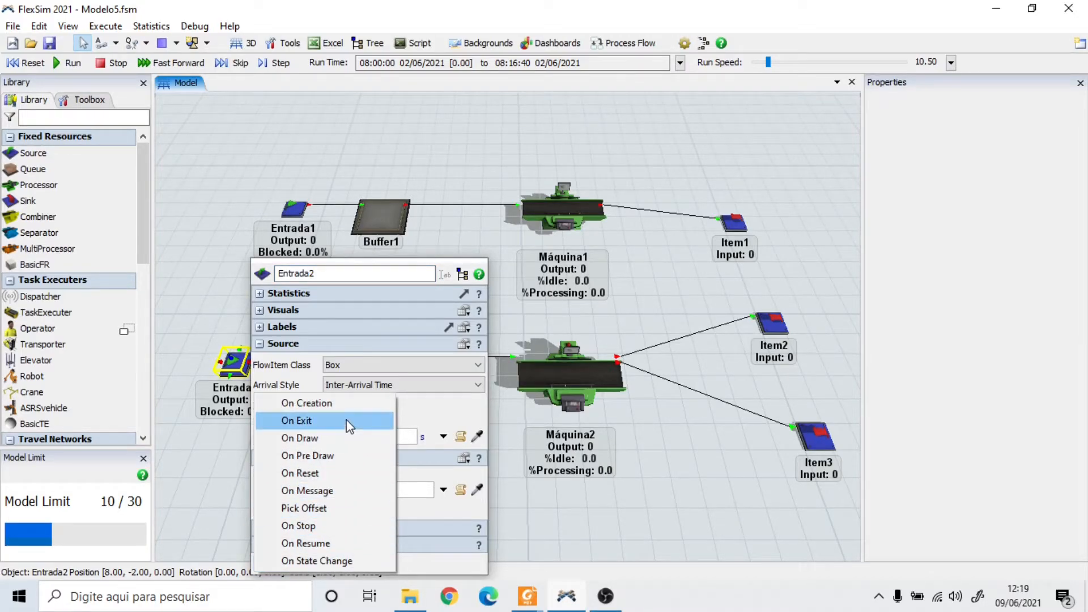
click(349, 403)
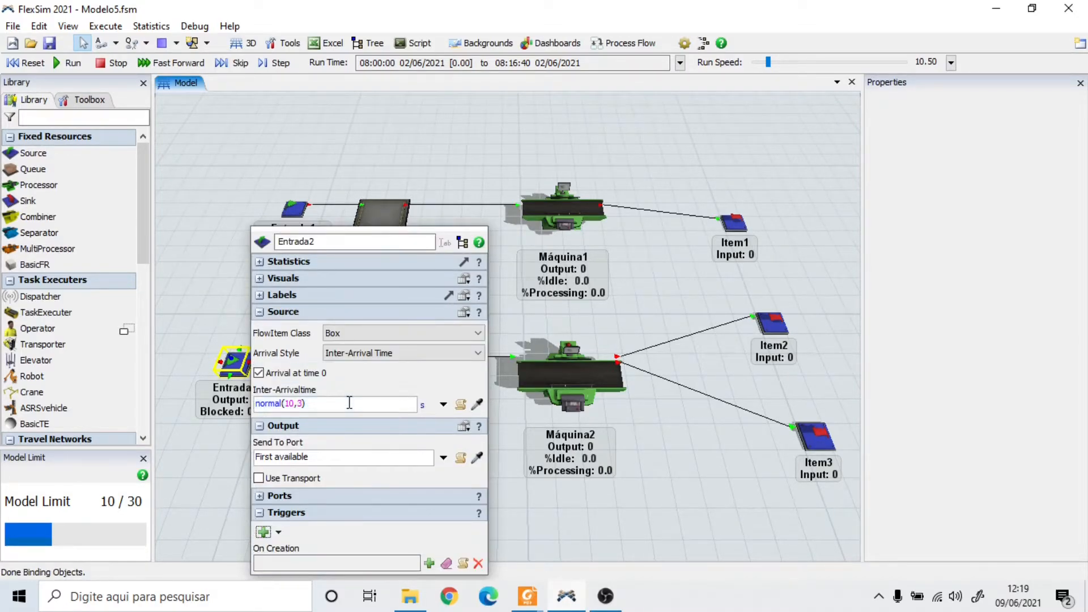
click(429, 564)
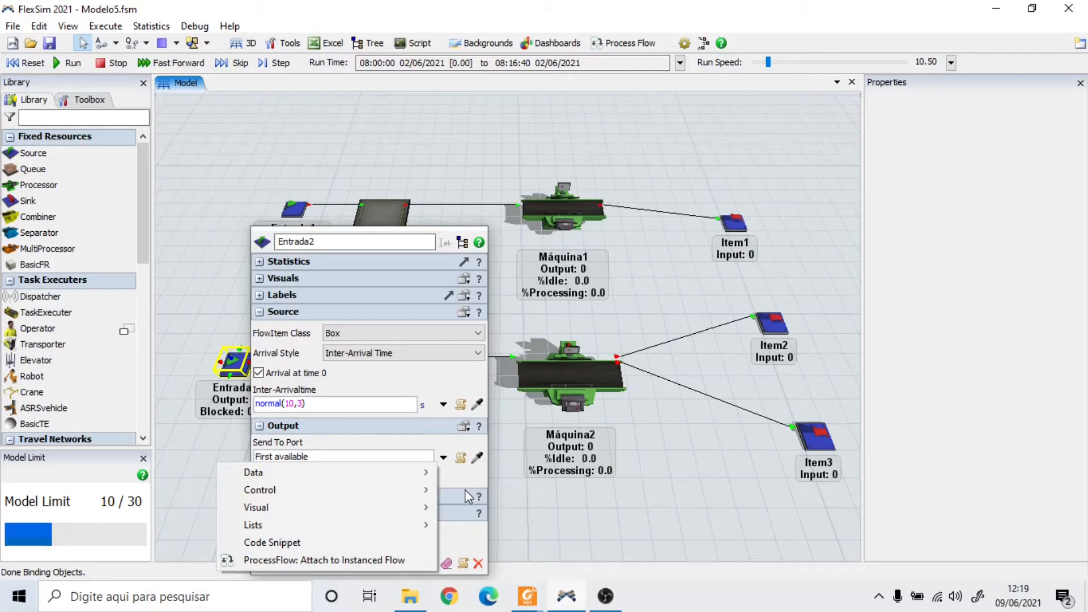
mouse_move(345, 491)
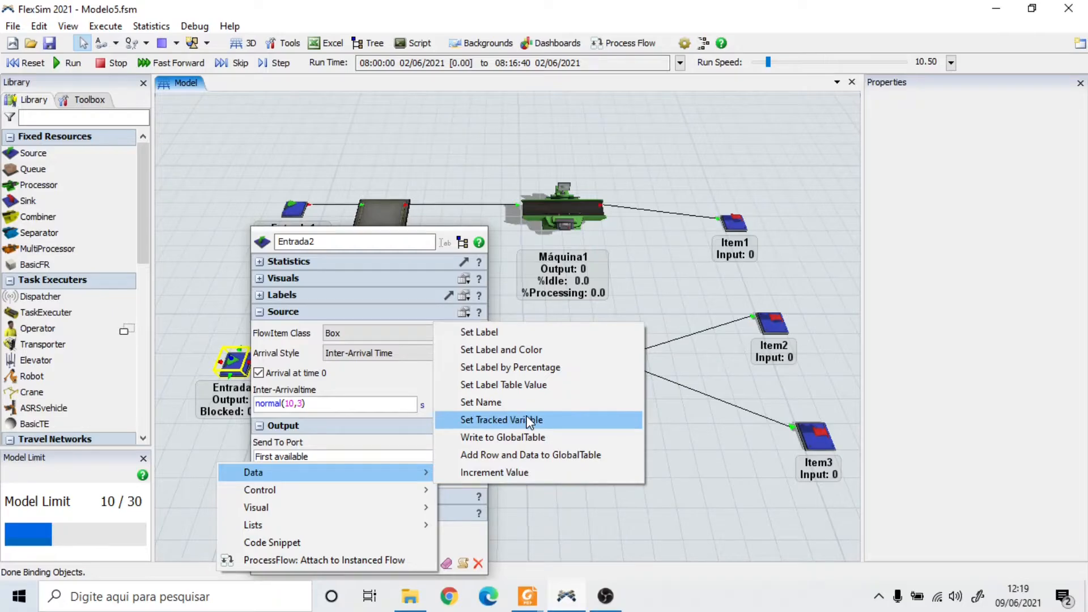
click(575, 351)
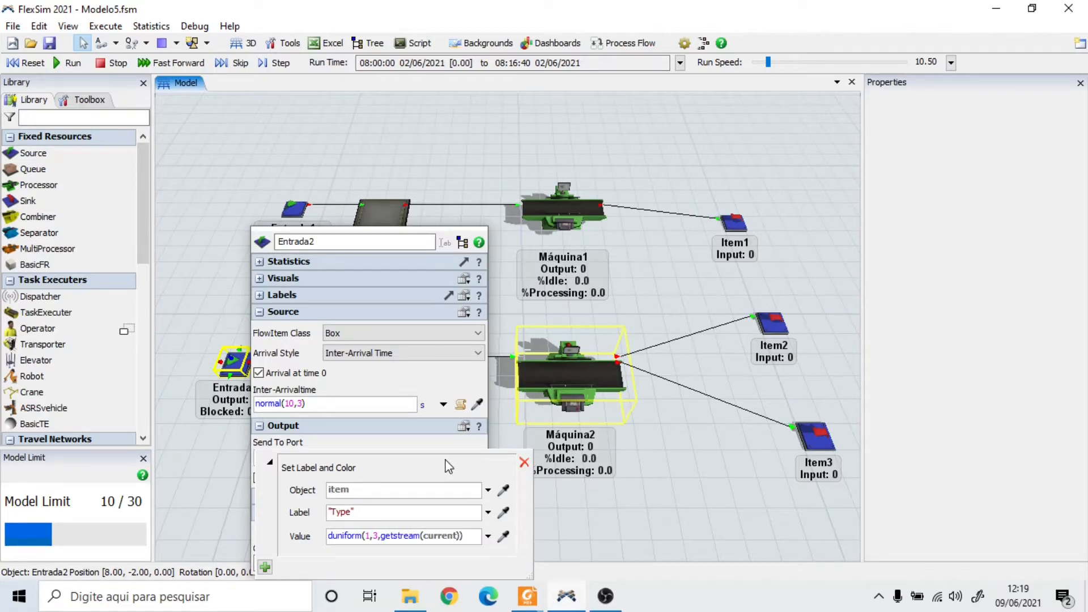
Step: Set the trigger's Type label value to duniform(1,2,getstream(current)) and close Entrada2's properties
click(380, 536)
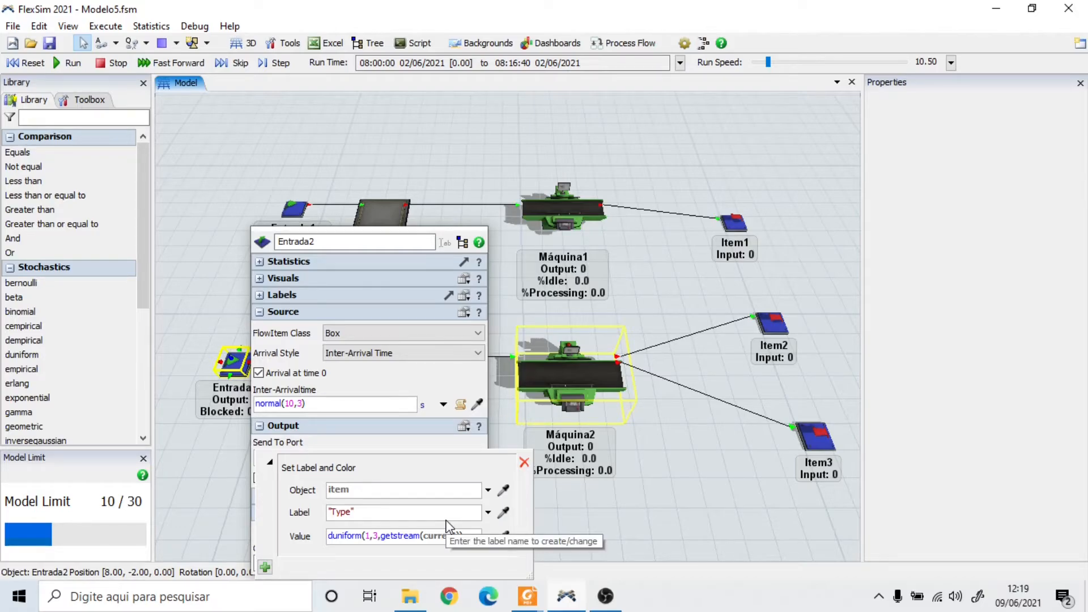
key(BackSpace)
text(2)
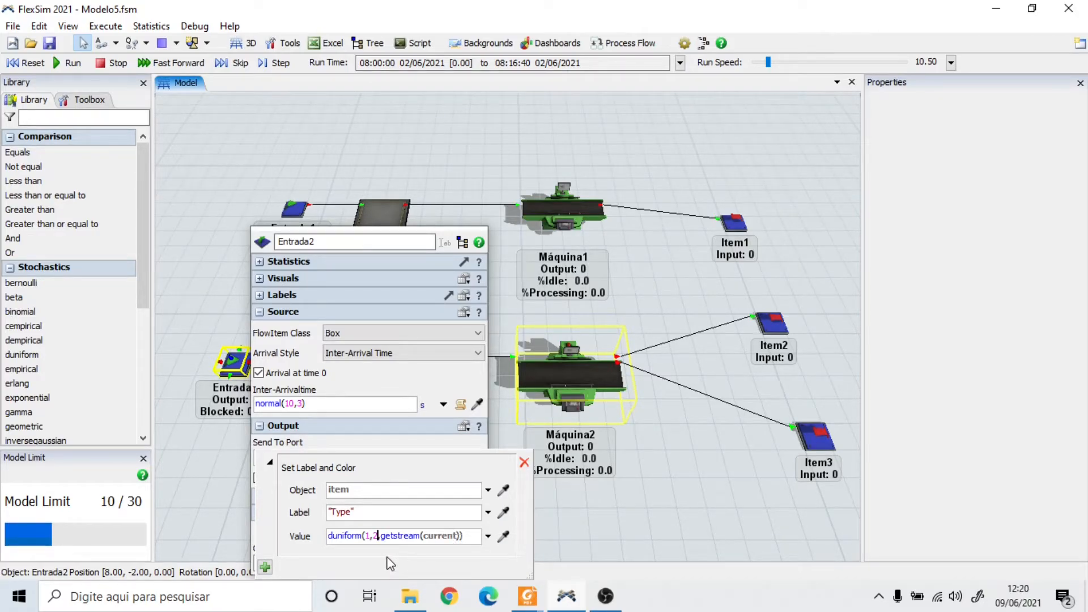
text(,)
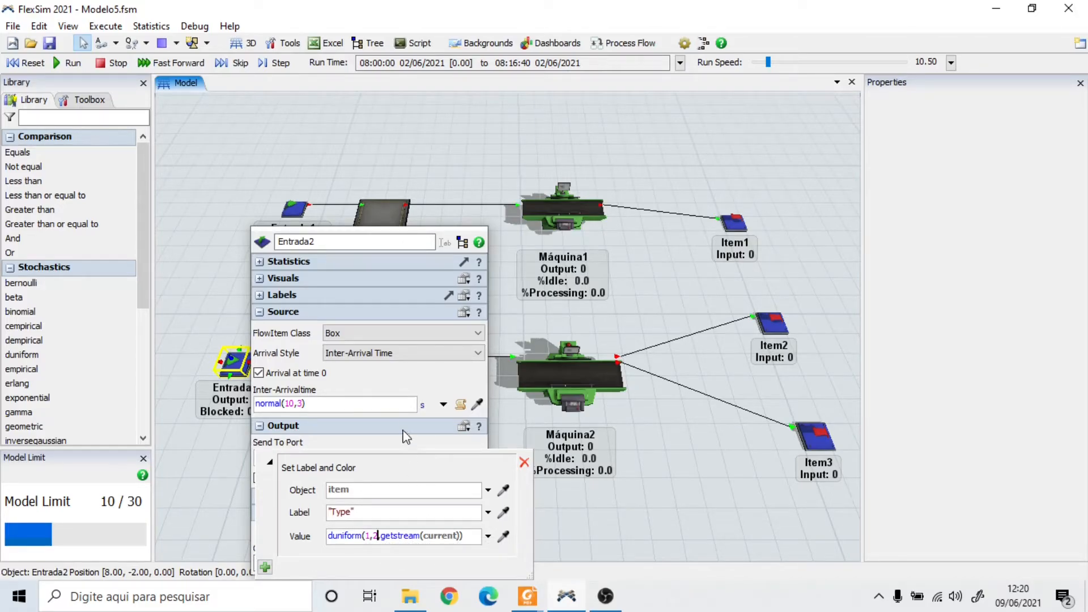
click(407, 390)
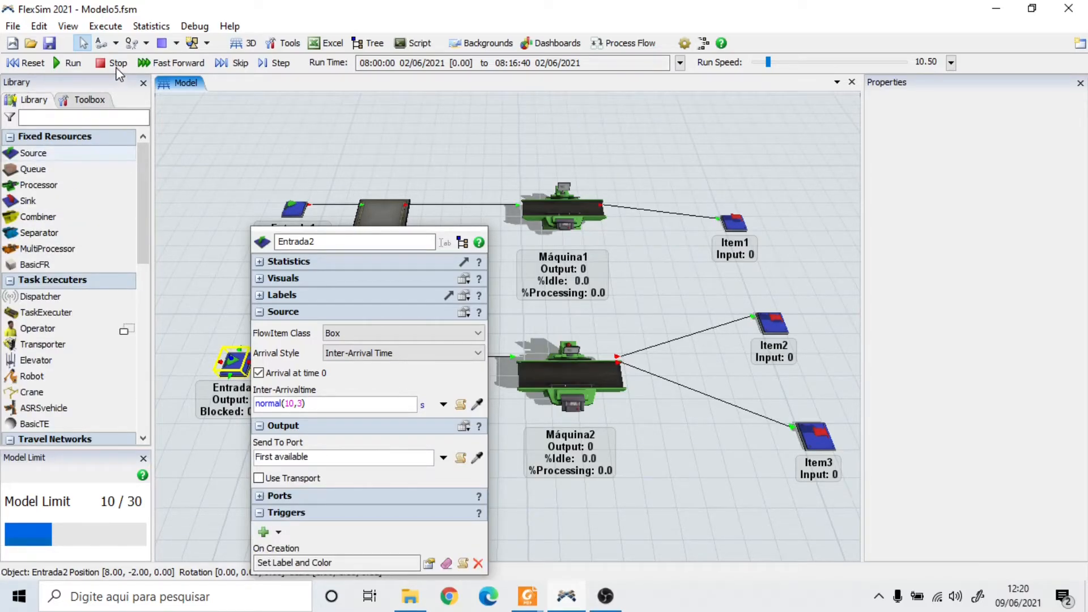
click(176, 164)
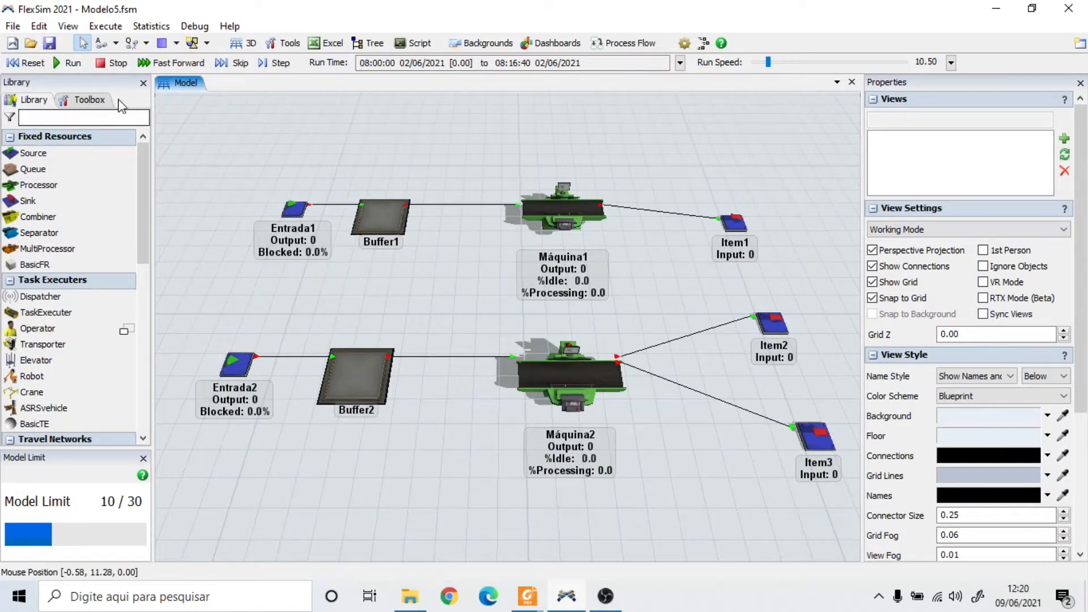
Step: Lower the run speed to 5.07, run the model from the start, and stop it
click(22, 63)
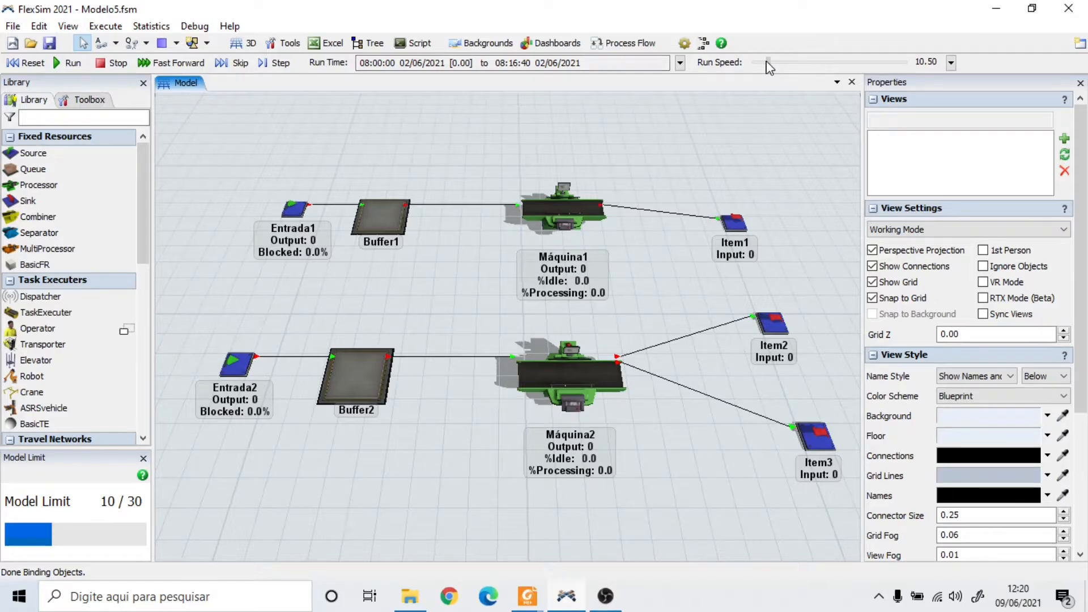
drag(768, 64, 765, 64)
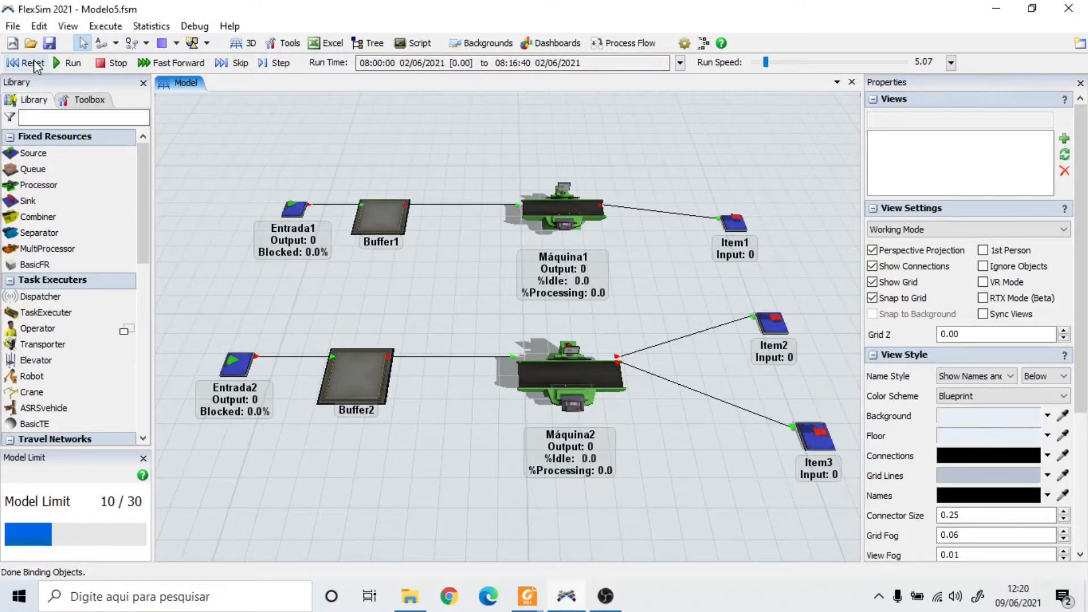
click(32, 63)
click(68, 63)
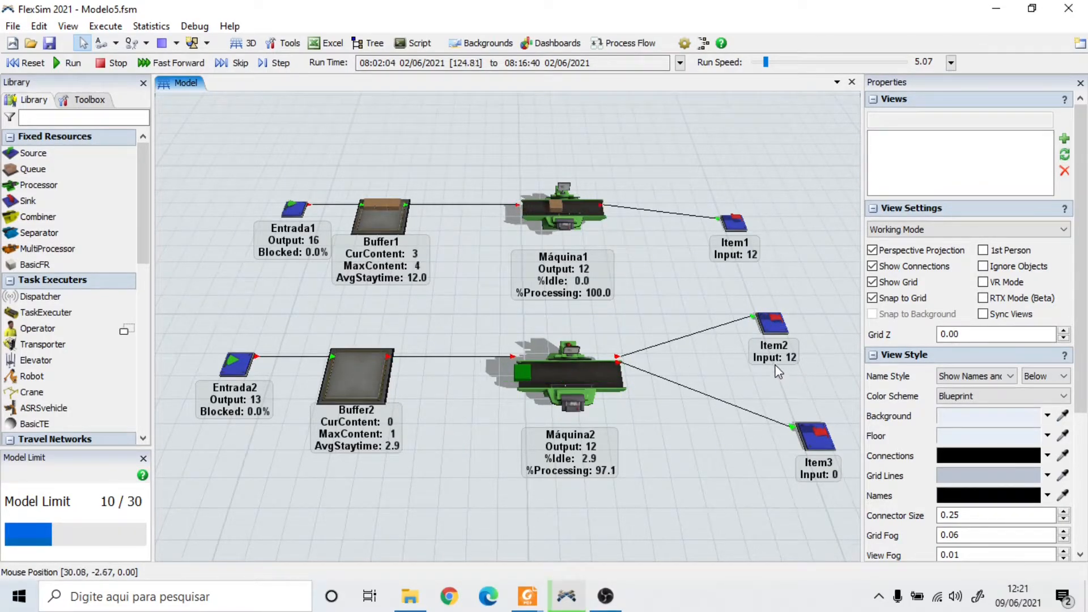
click(117, 64)
Step: Check the Exemplo 5 slide for Máquina 2's requirements, return to FlexSim, and reset the model
key(alt+Tab)
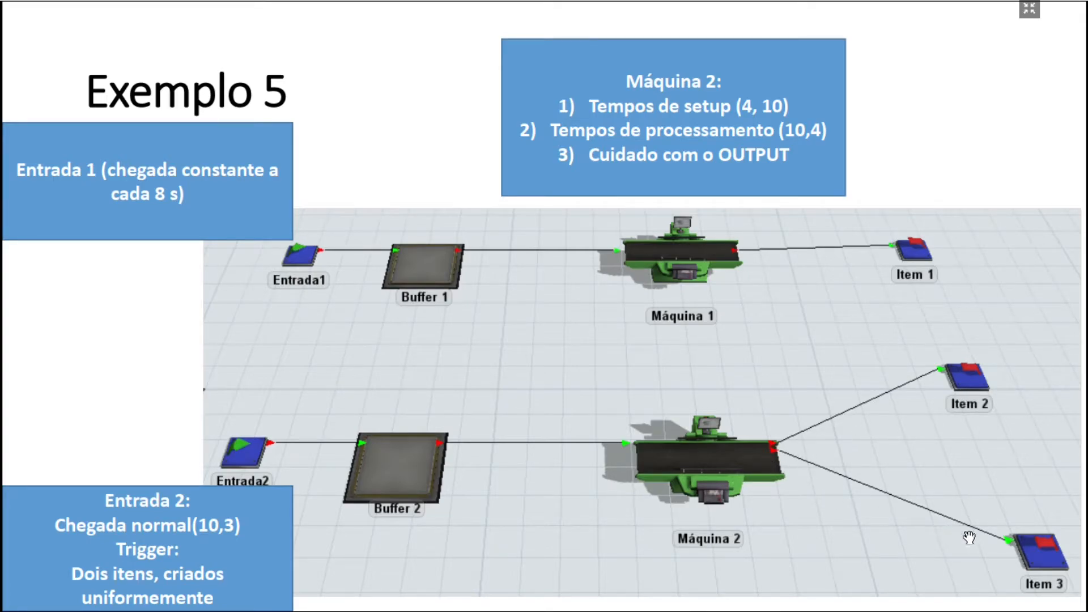
key(alt+Tab)
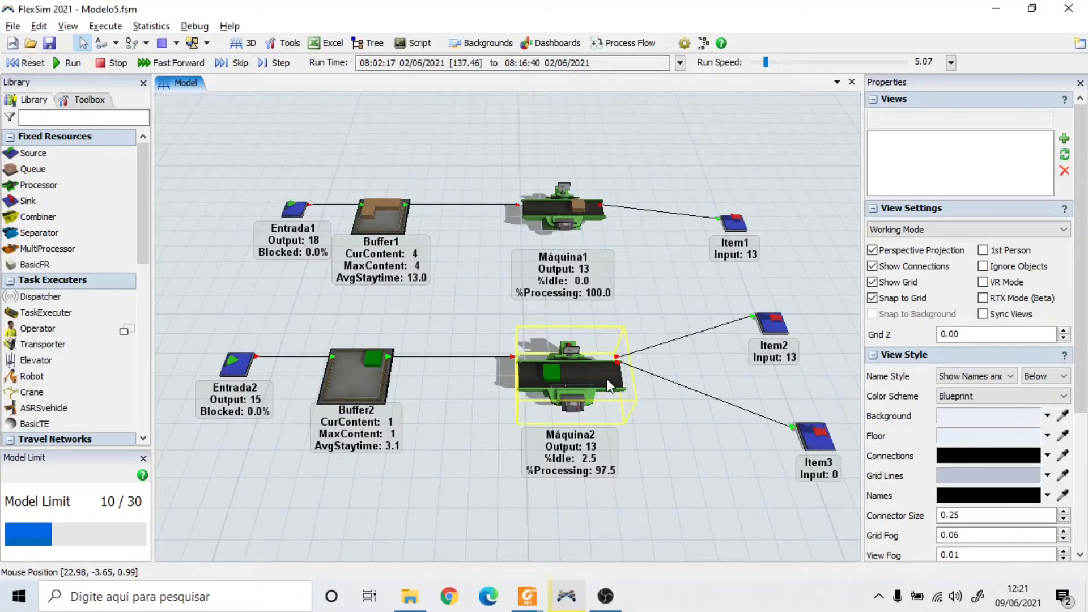
click(29, 63)
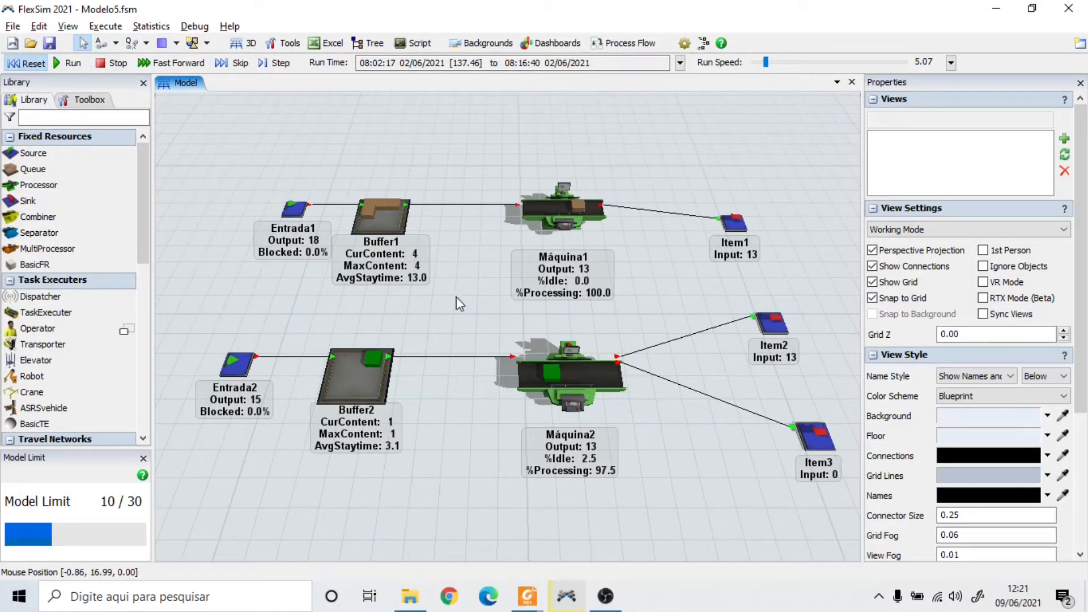
Step: Open Máquina2's properties and set its output Send To Port rule to Port By Case
click(586, 379)
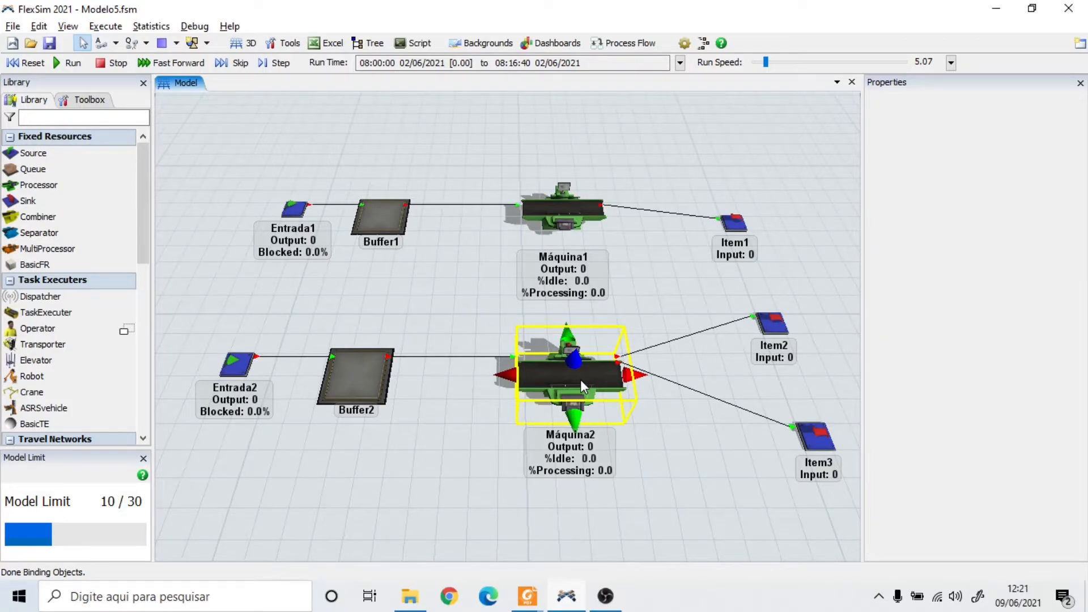
double_click(583, 380)
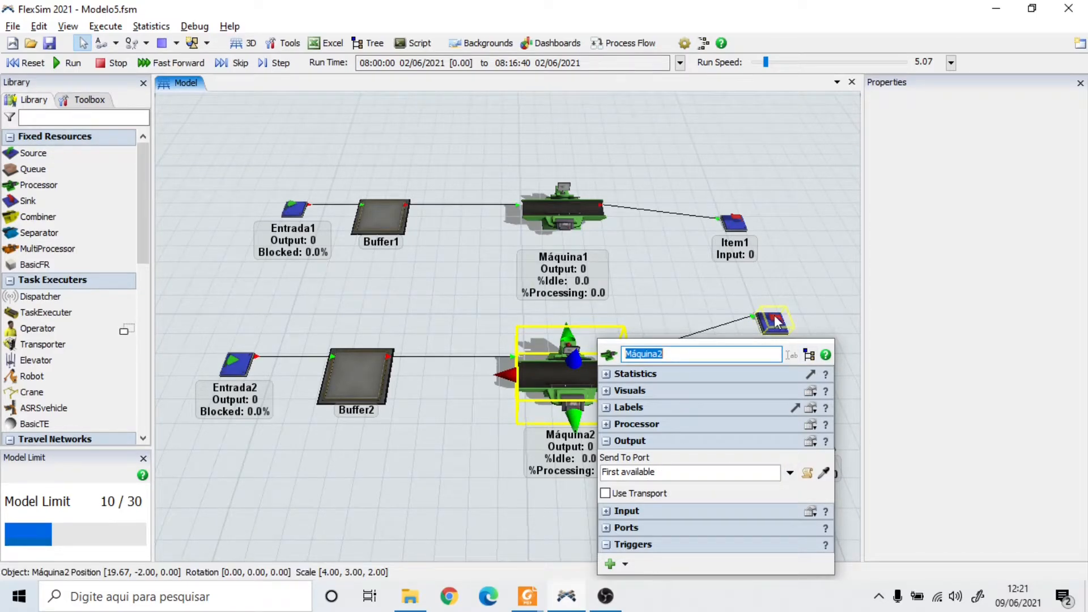
click(790, 474)
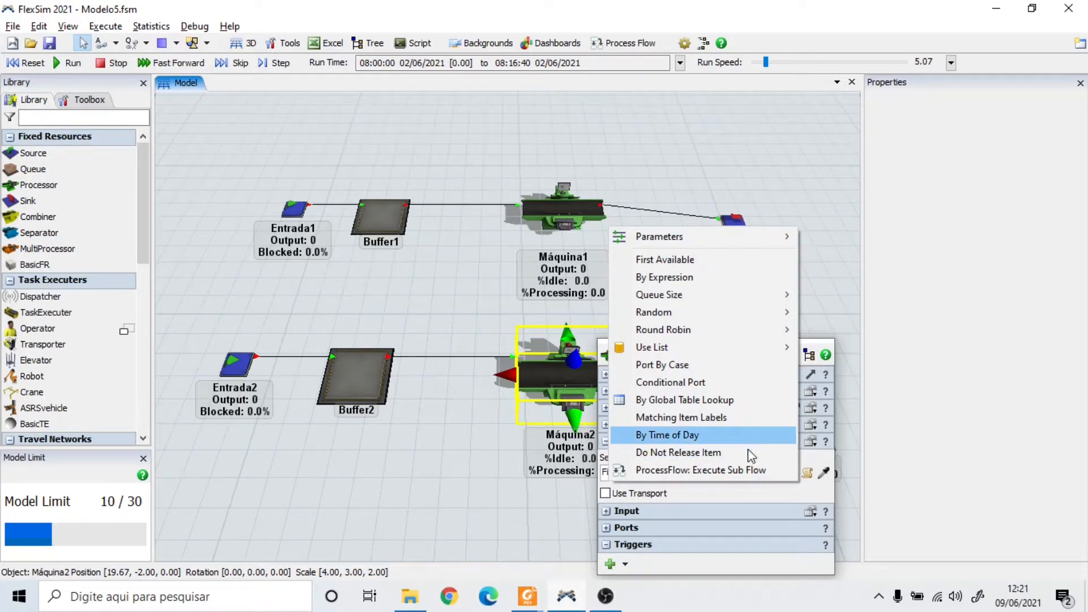
click(702, 371)
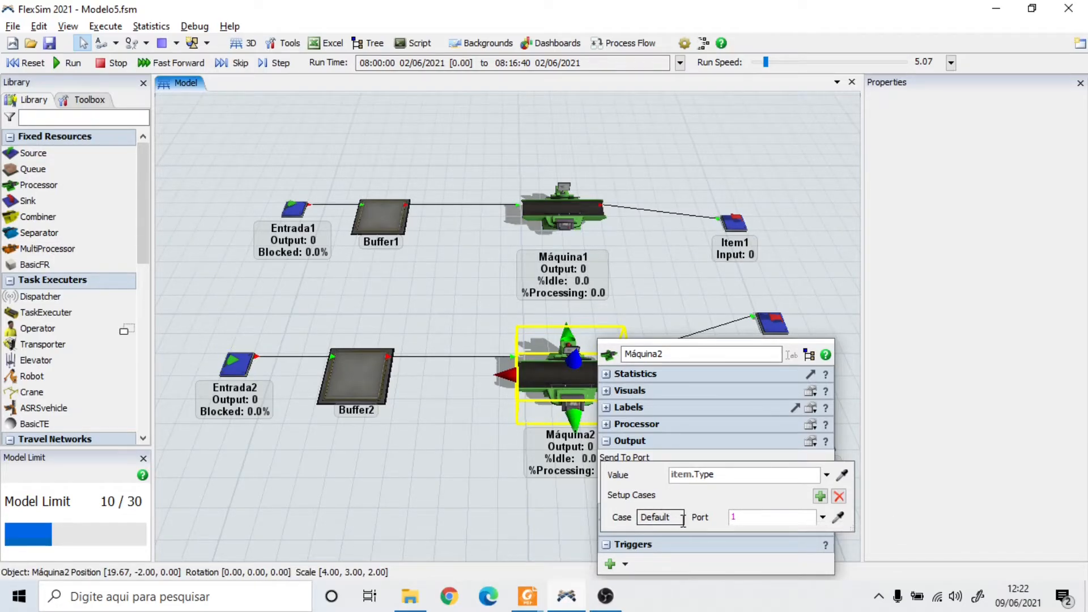
Step: Add a case to Máquina2's routing that sends items of case 2 to port 2, keeping item.Type as the value
click(822, 498)
double_click(634, 541)
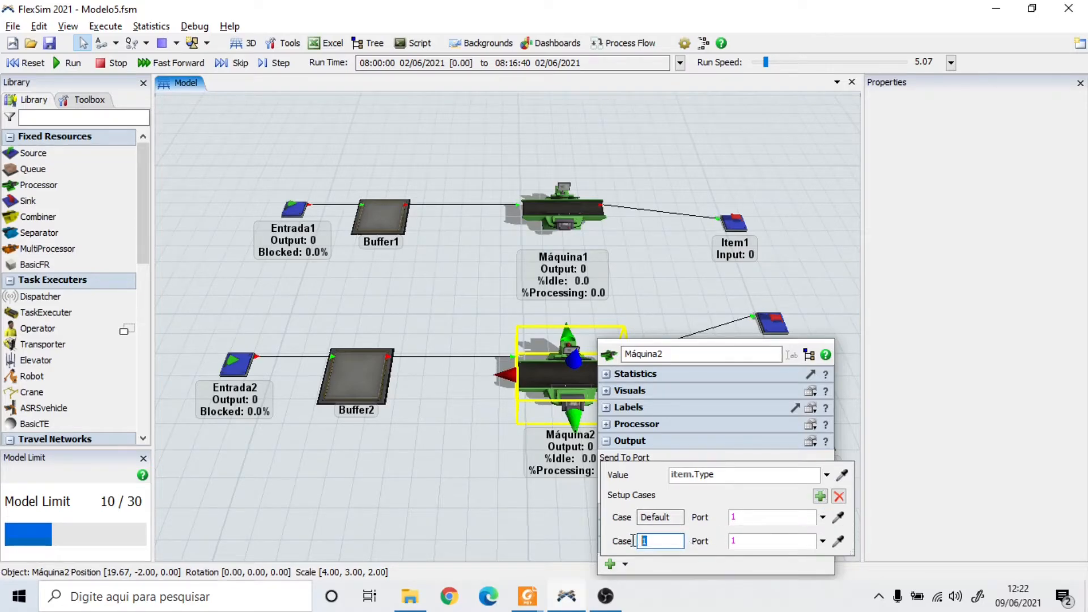
text(2)
click(739, 541)
text(2)
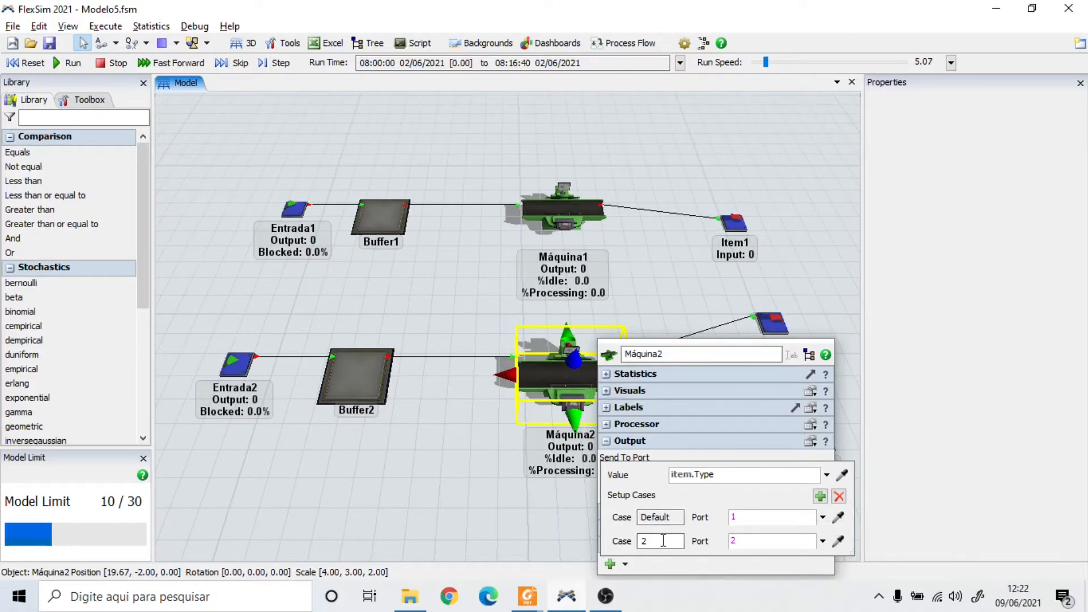
click(725, 567)
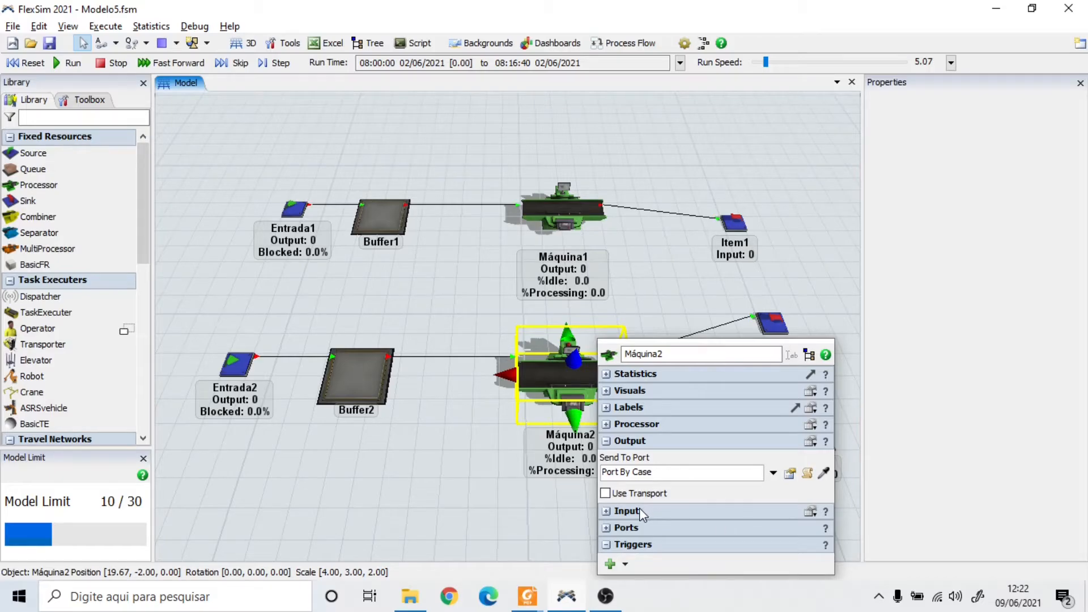
Step: Examine which sinks are connected to Máquina2's output ports, and close its properties
click(606, 528)
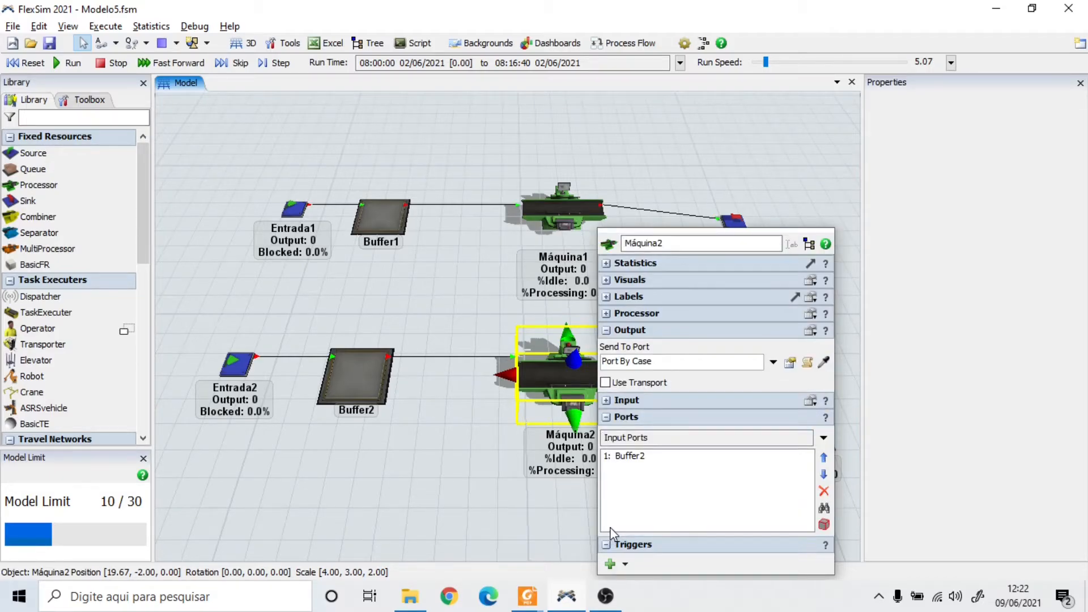
click(825, 442)
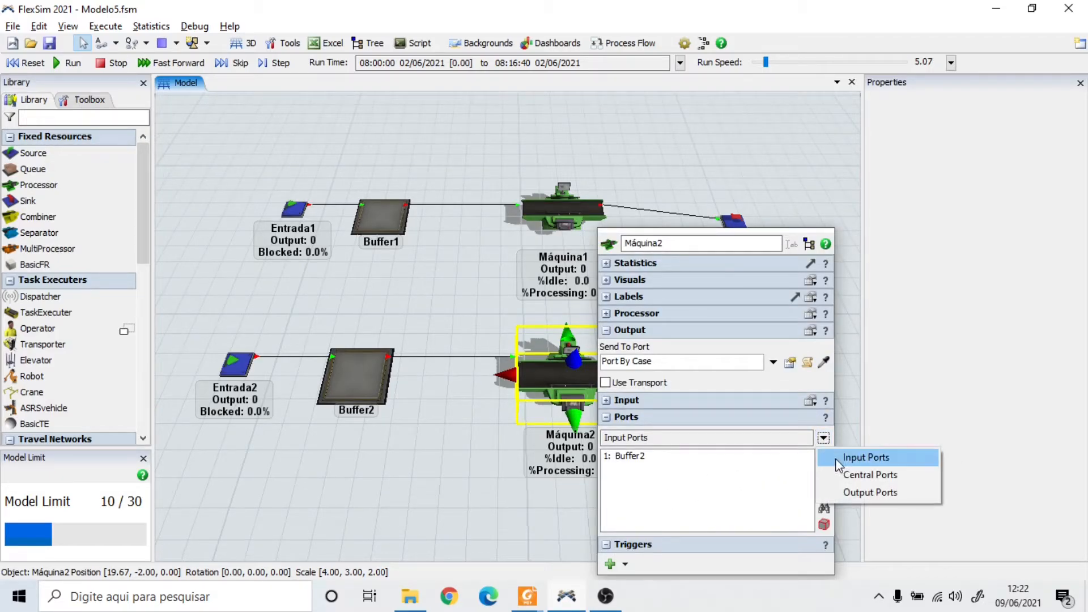
click(860, 493)
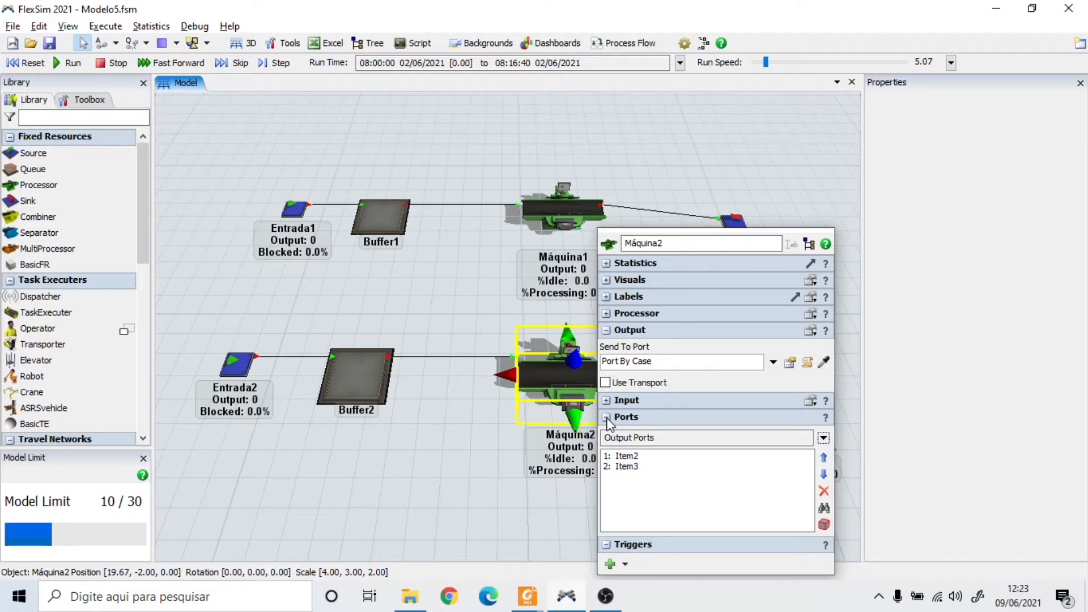
click(549, 471)
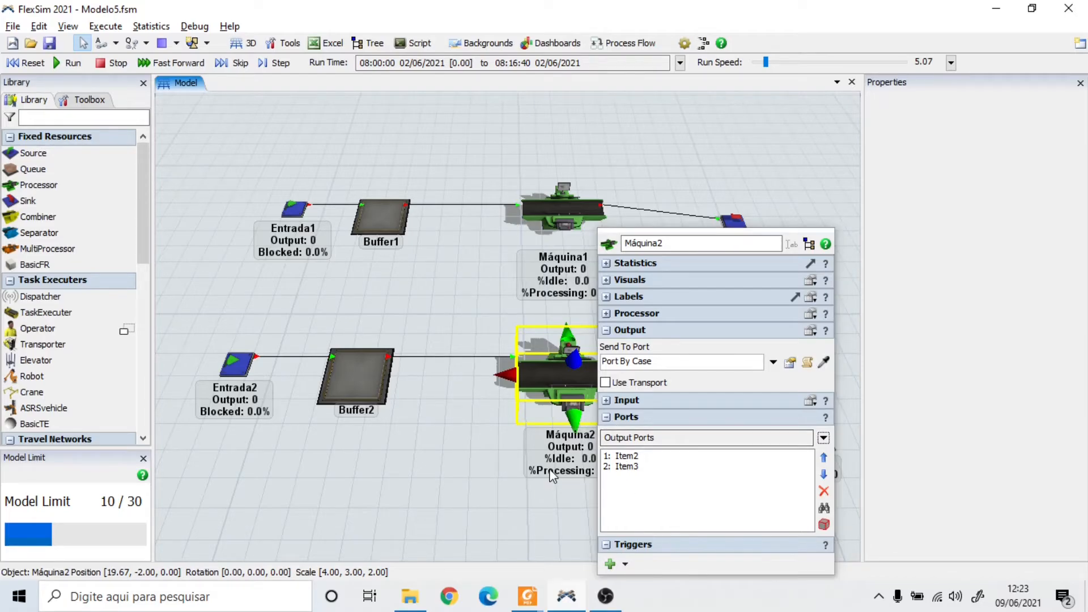
click(481, 472)
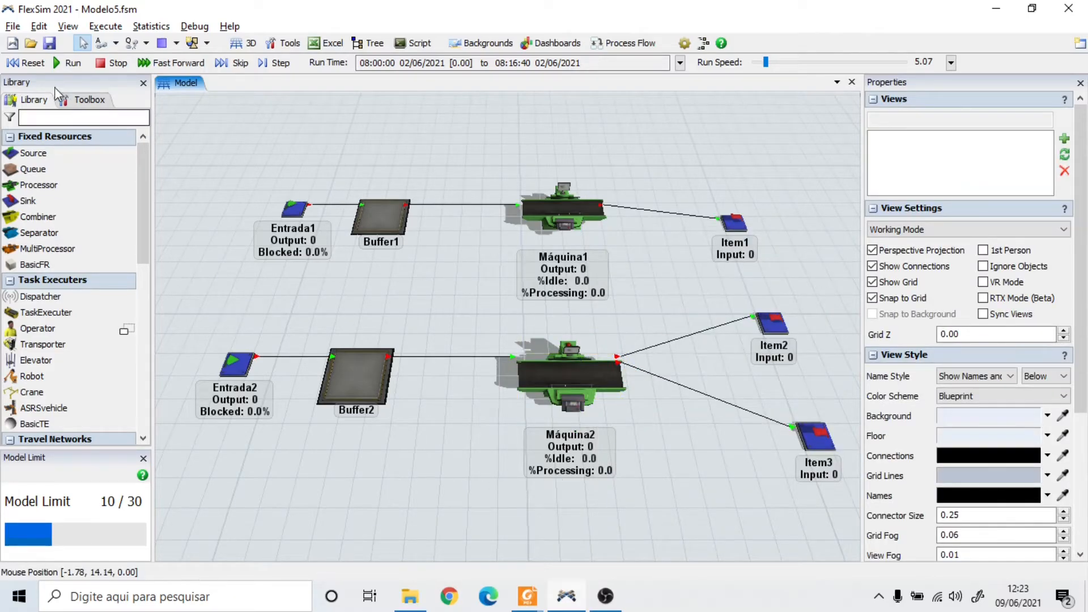
Step: Run the model from the start to check Máquina2's routing, stop and reset it, and review Máquina2's setup and process times
click(47, 63)
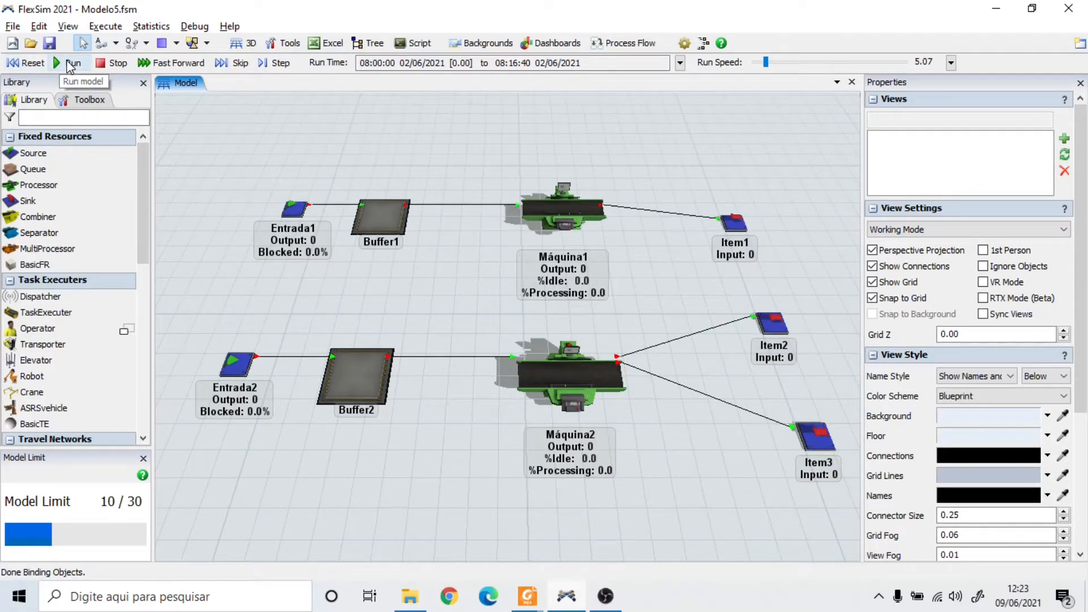
click(70, 64)
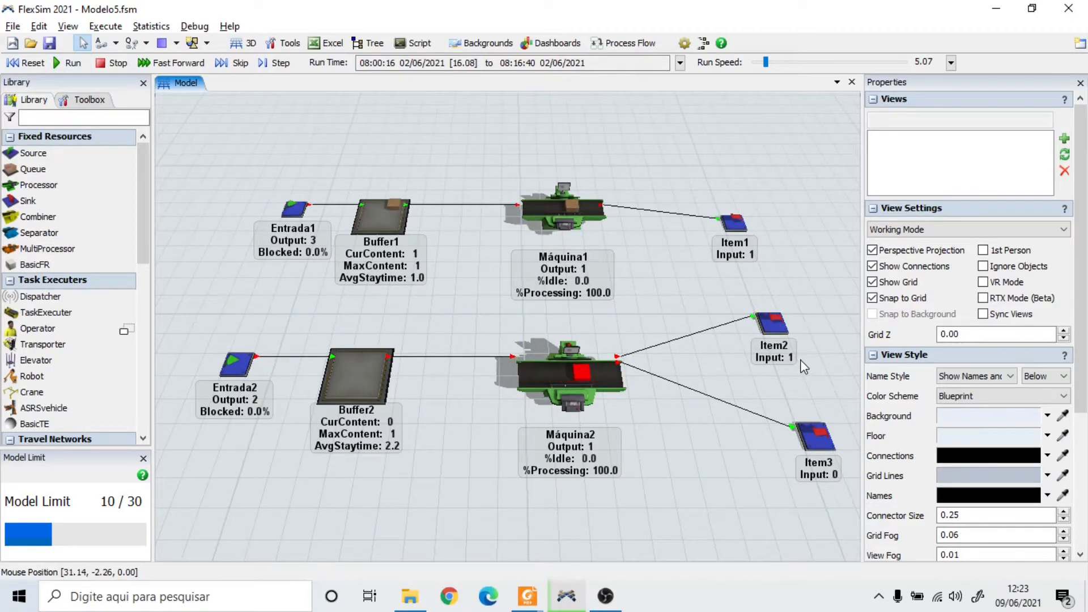
click(573, 371)
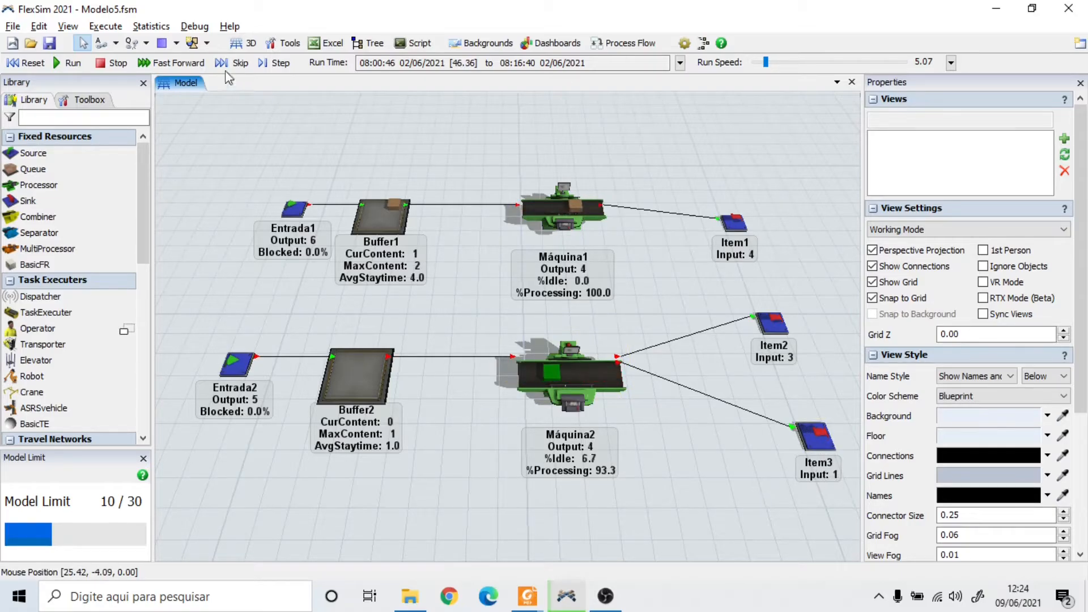
click(117, 64)
click(28, 63)
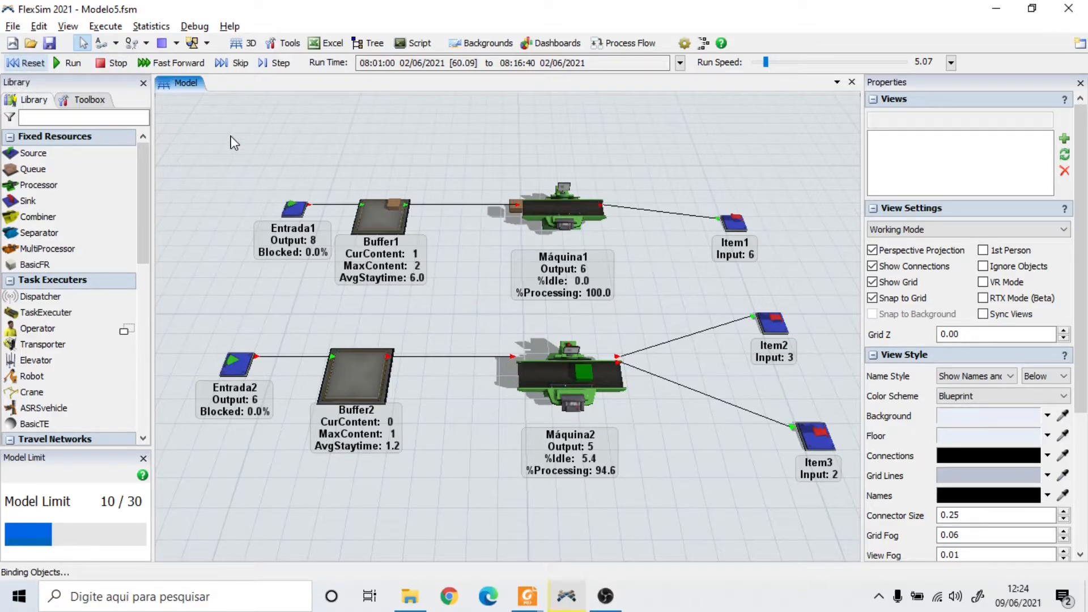
click(578, 363)
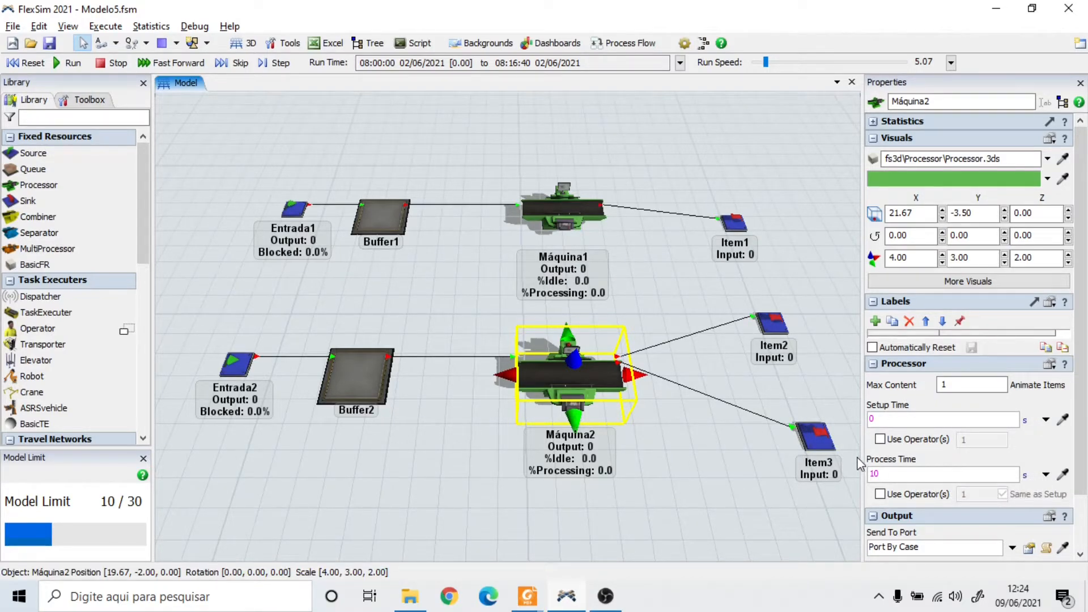
click(416, 300)
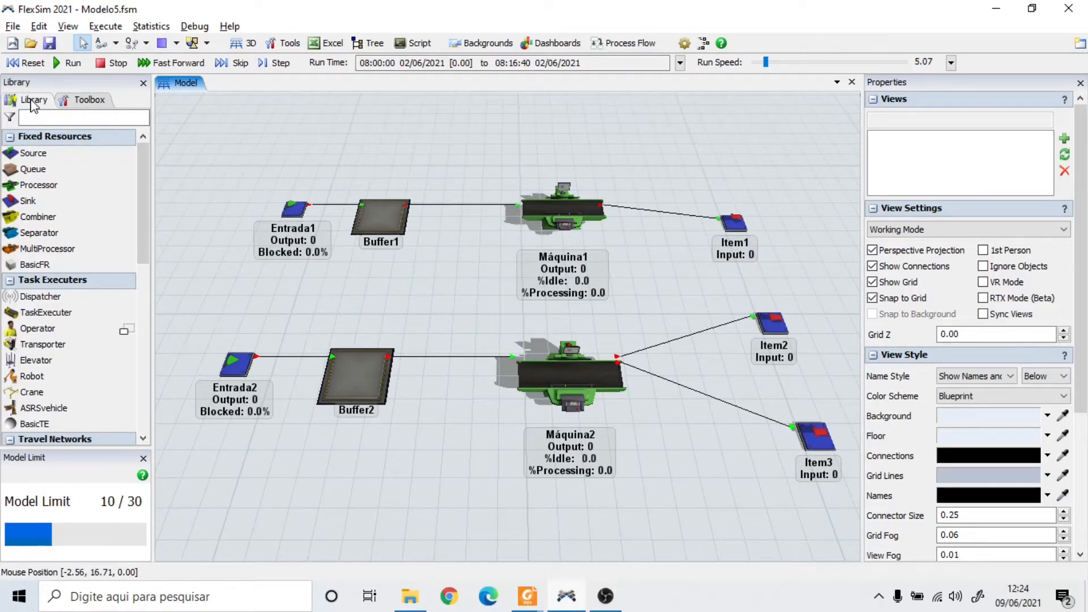
Step: Add a global table to the model and size it to 2 rows and 2 columns
click(85, 102)
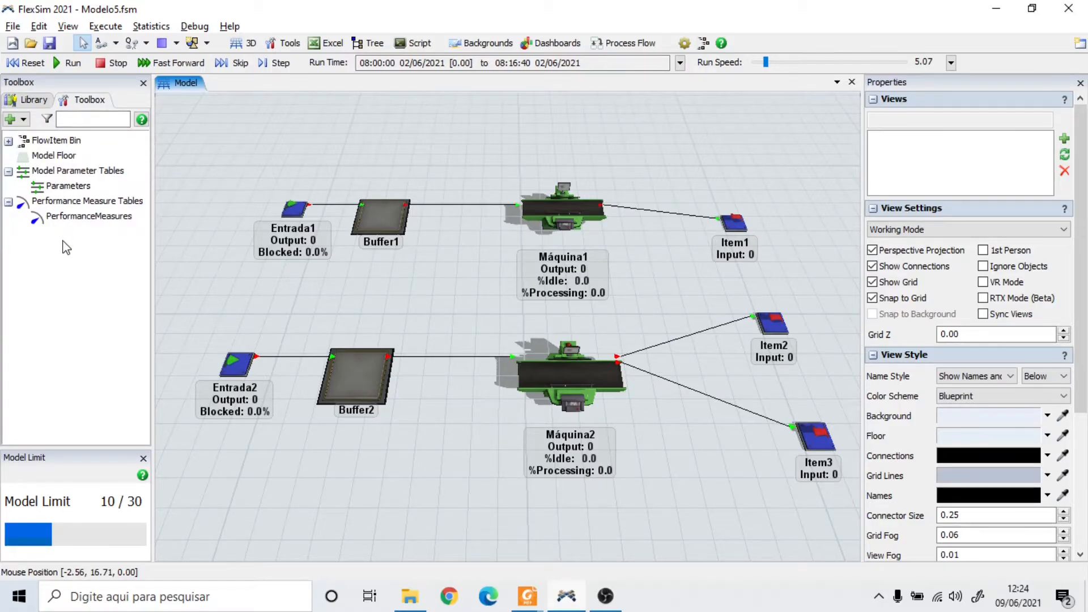
click(24, 120)
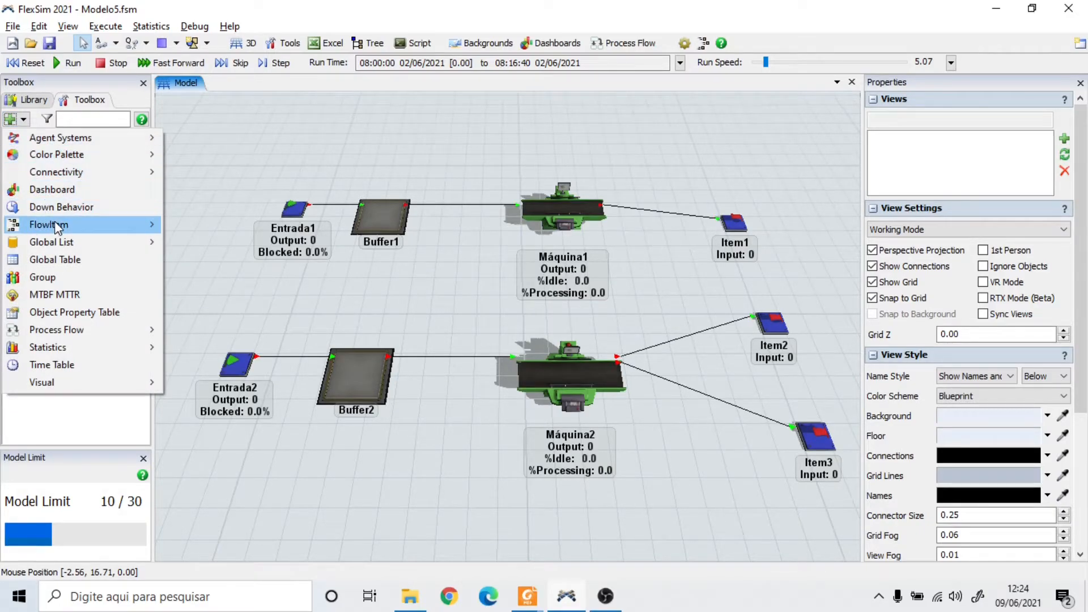
click(84, 261)
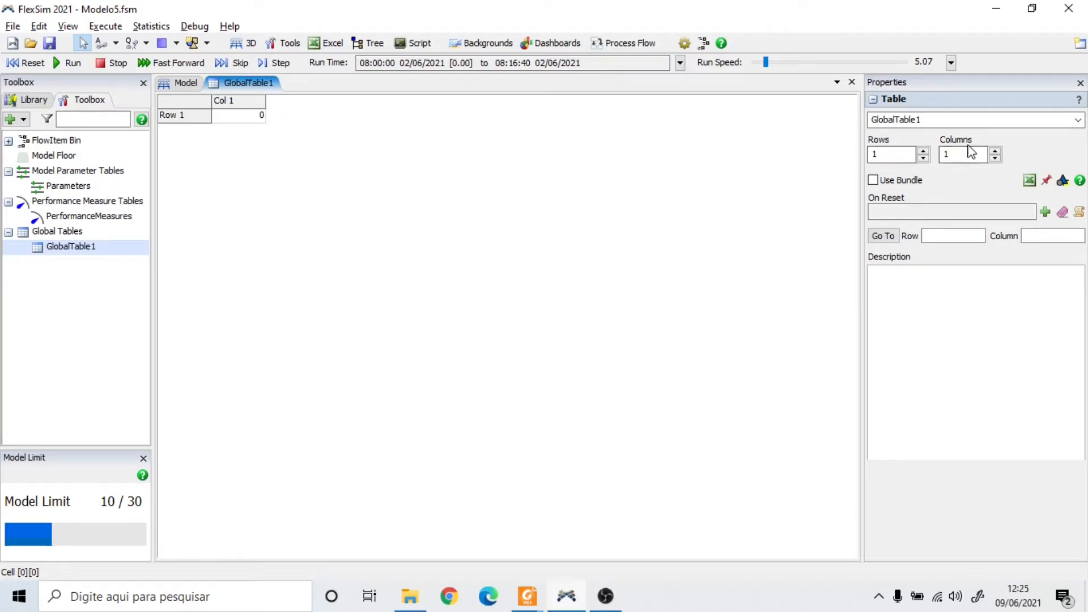
click(923, 151)
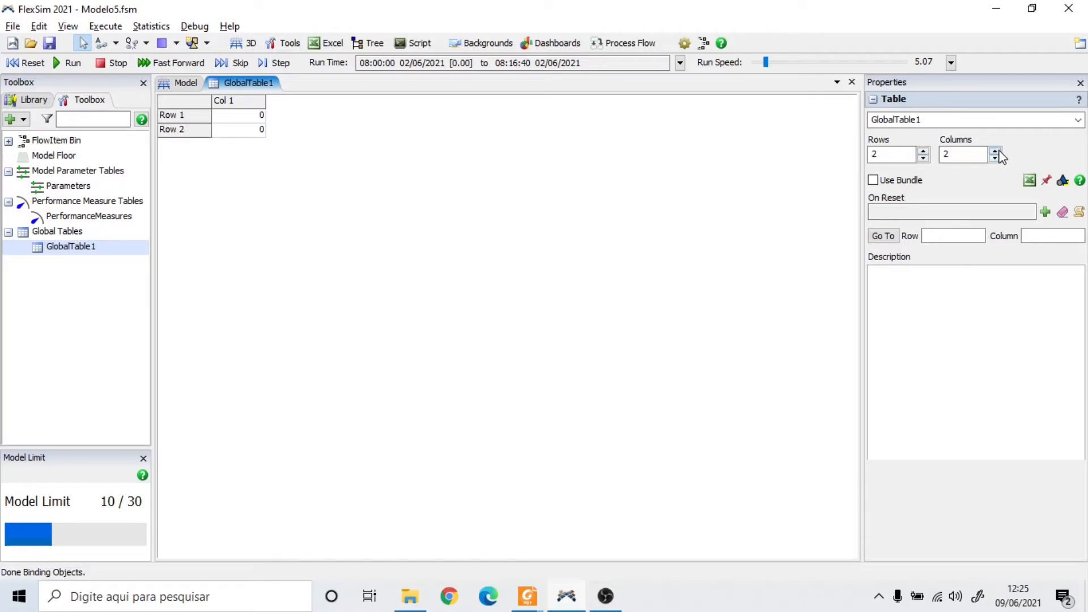
Step: Rename the global table's first row as Item2 and its second row as Item3
click(199, 121)
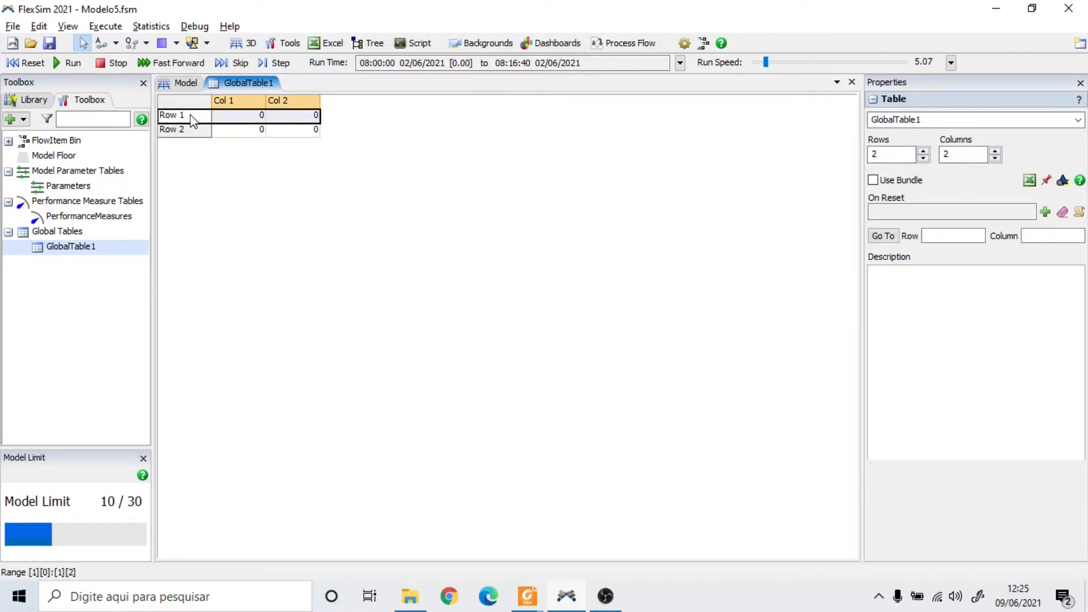
double_click(192, 119)
key(BackSpace)
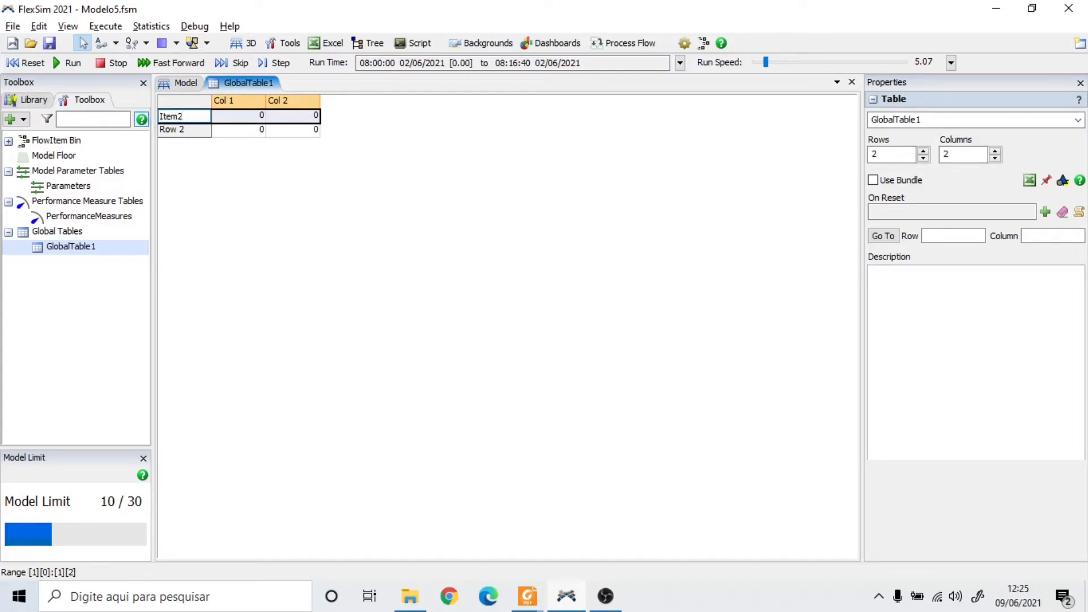
click(189, 130)
double_click(189, 130)
drag(165, 130, 159, 130)
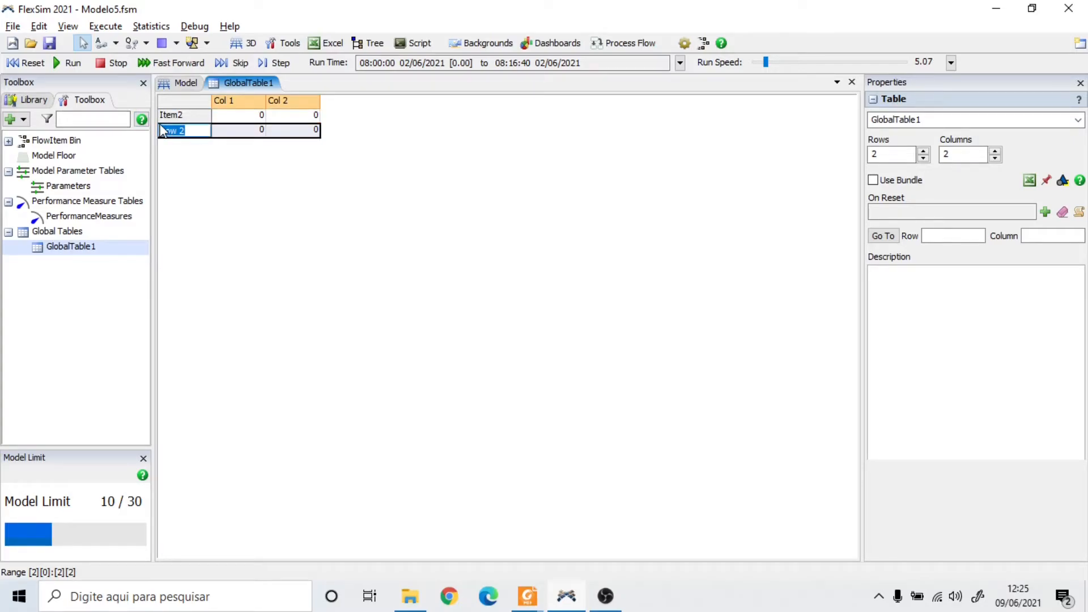
text(Item3)
click(321, 164)
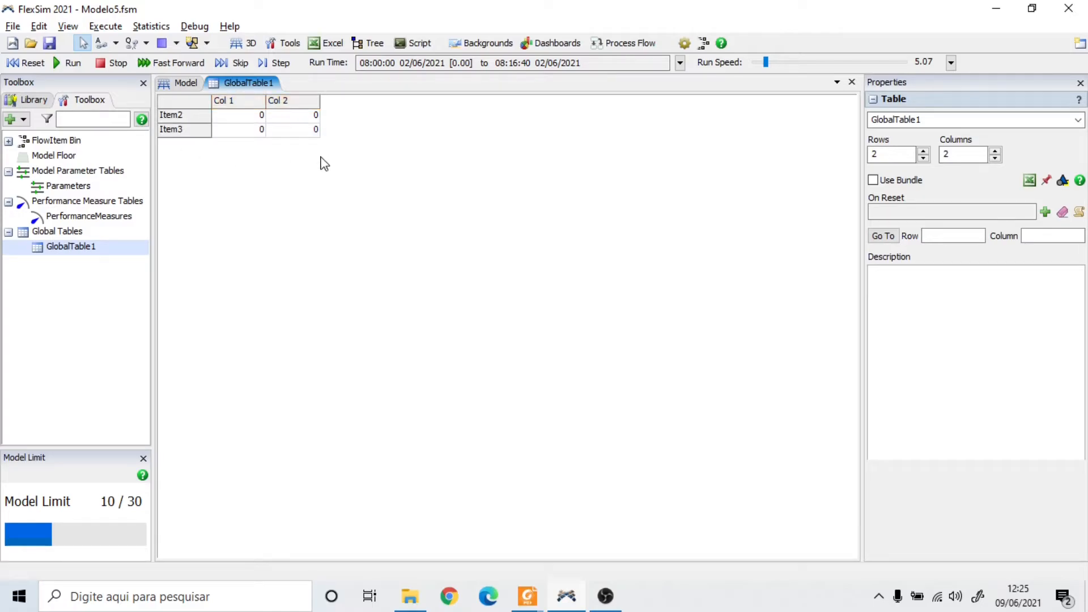
Step: Rename the table's columns as Setup and Processamento, and widen the second column to fit its heading
click(255, 117)
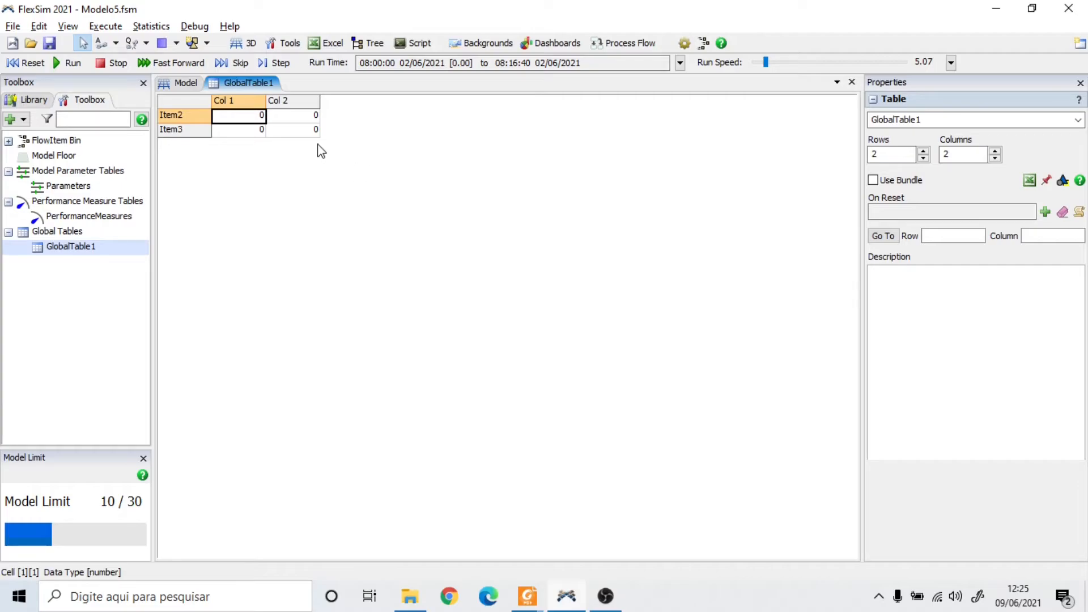
click(243, 108)
double_click(240, 102)
text(Setup)
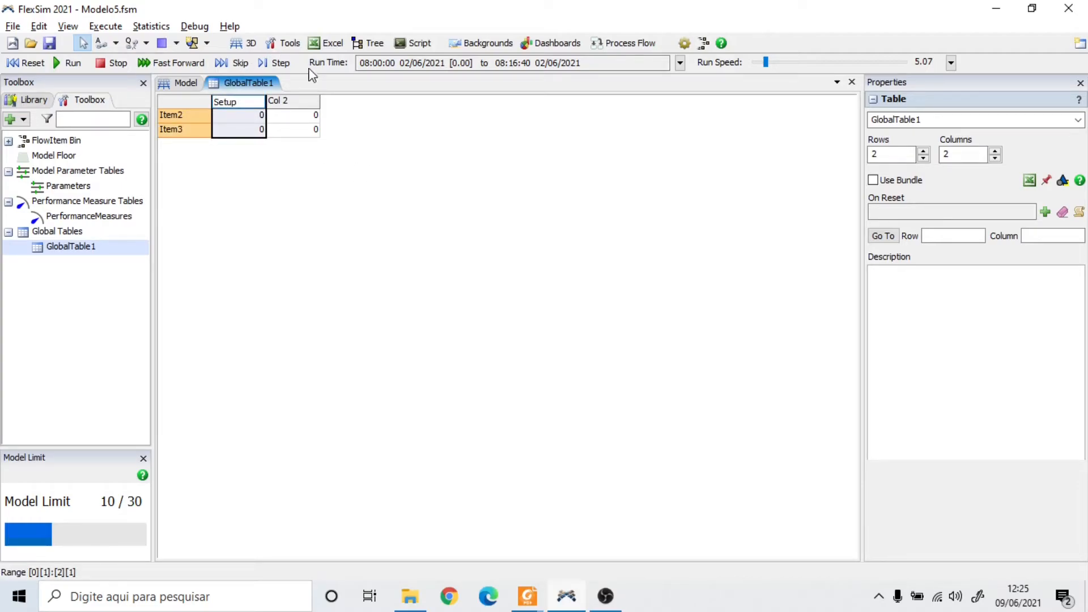
double_click(291, 101)
text(Proce)
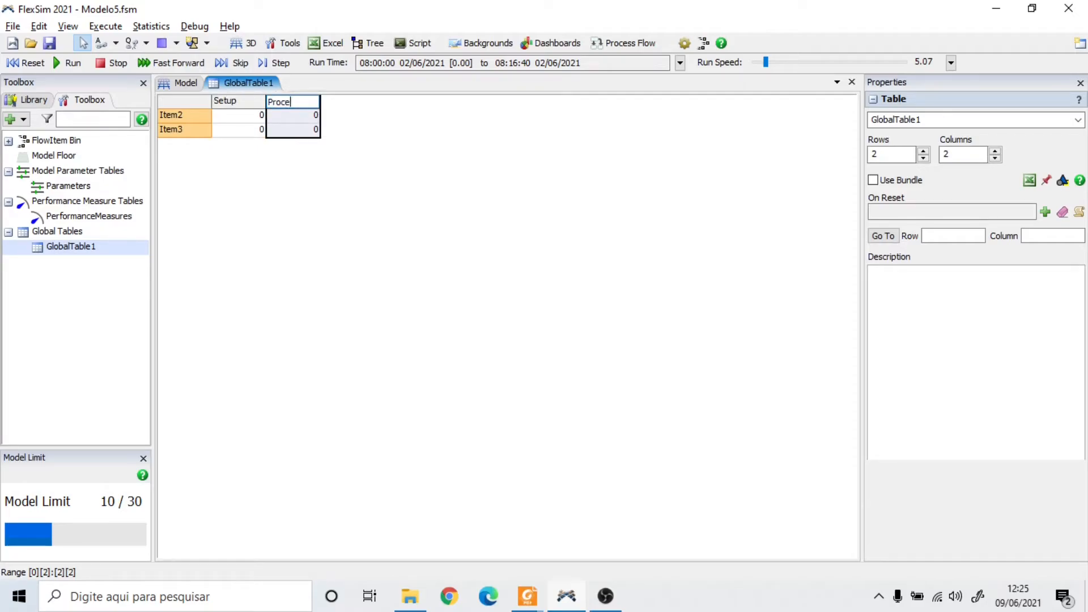
text(ssamento)
click(363, 119)
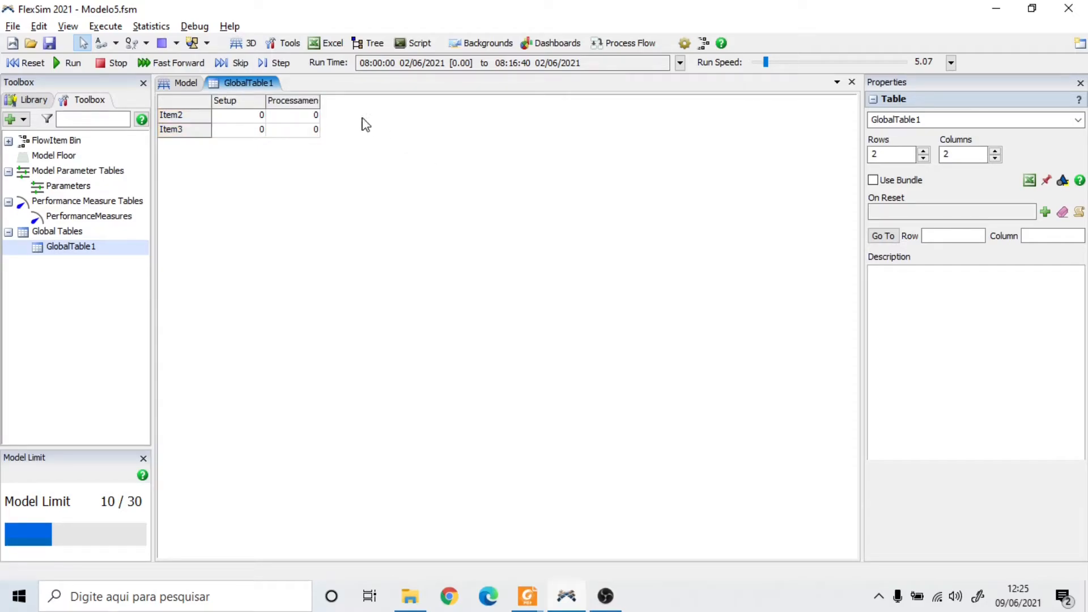
drag(322, 102, 331, 100)
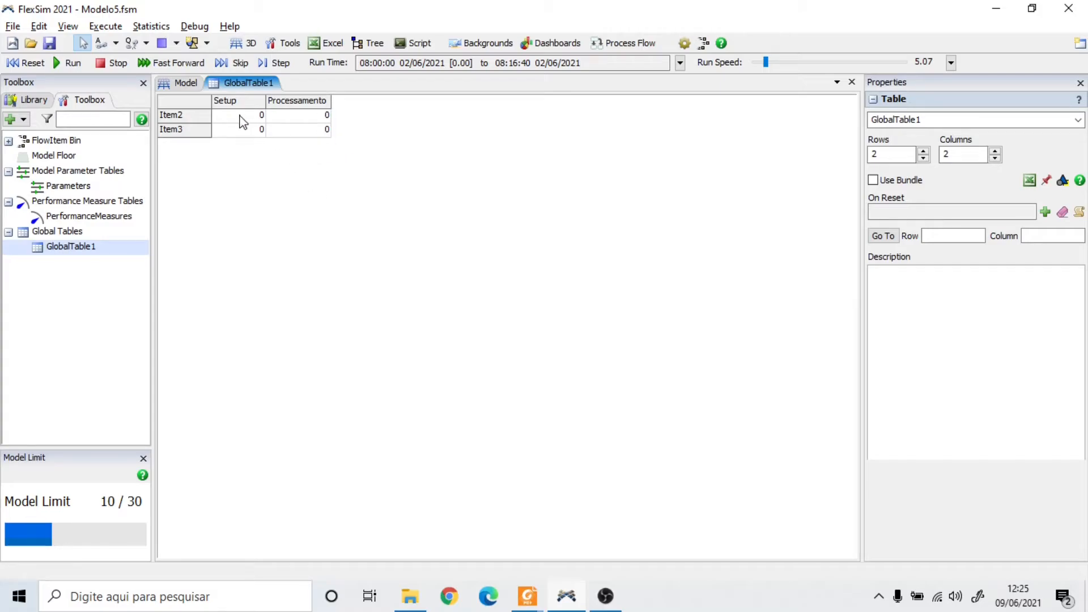
Step: Enter a Setup value of 4 and a Processamento value of 10 in the Item2 row
click(258, 118)
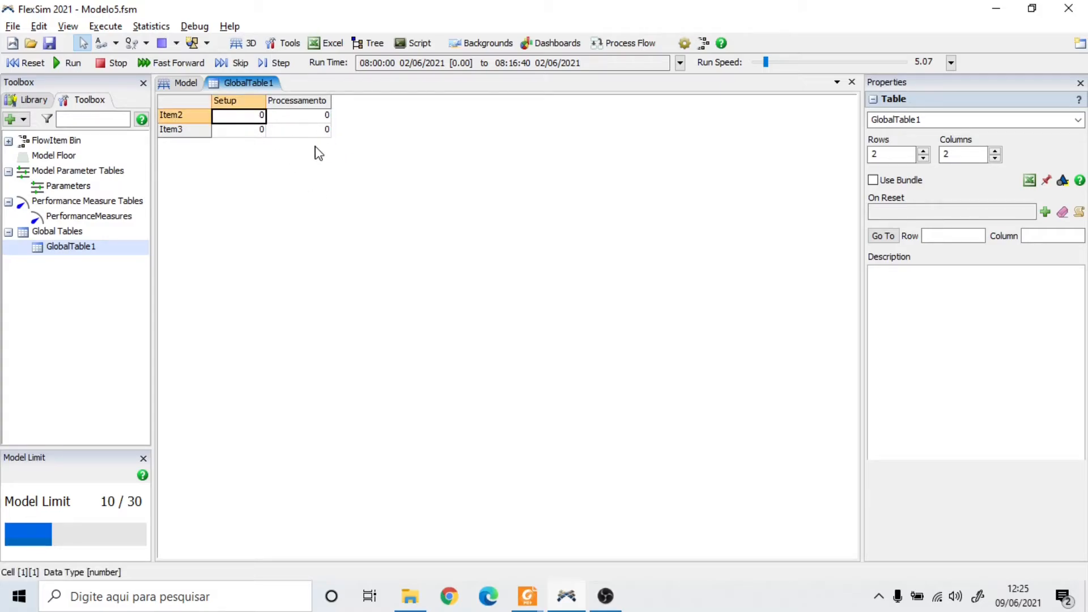
text(4)
click(329, 117)
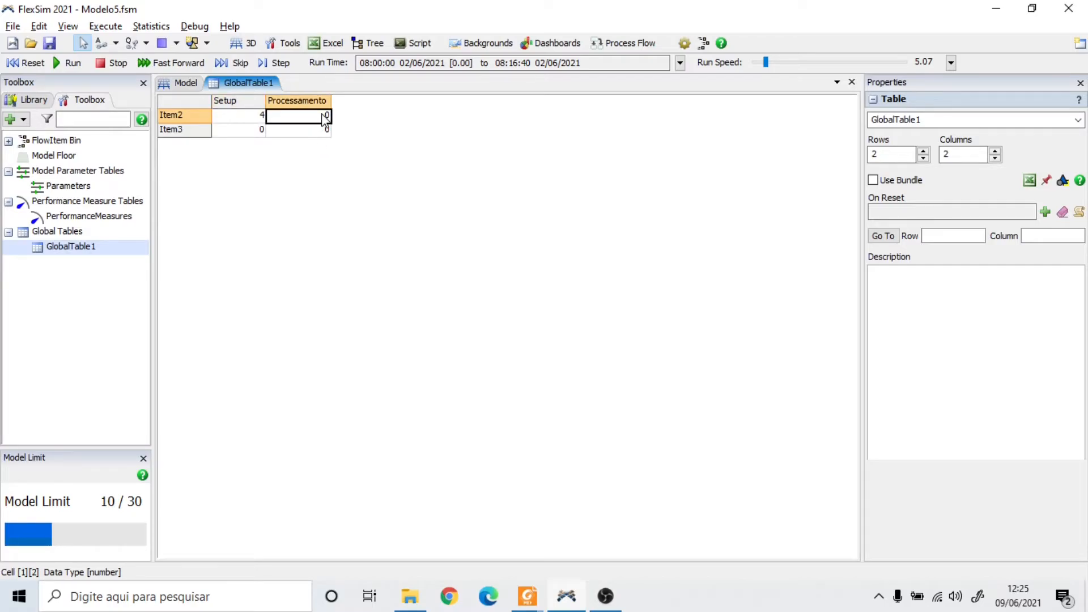
double_click(329, 116)
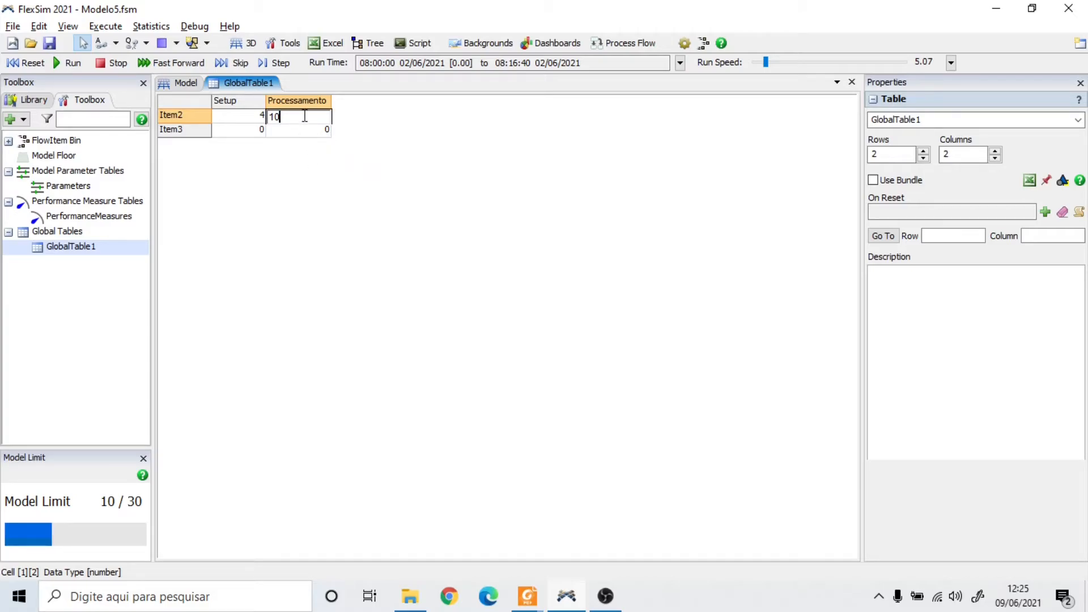
click(277, 165)
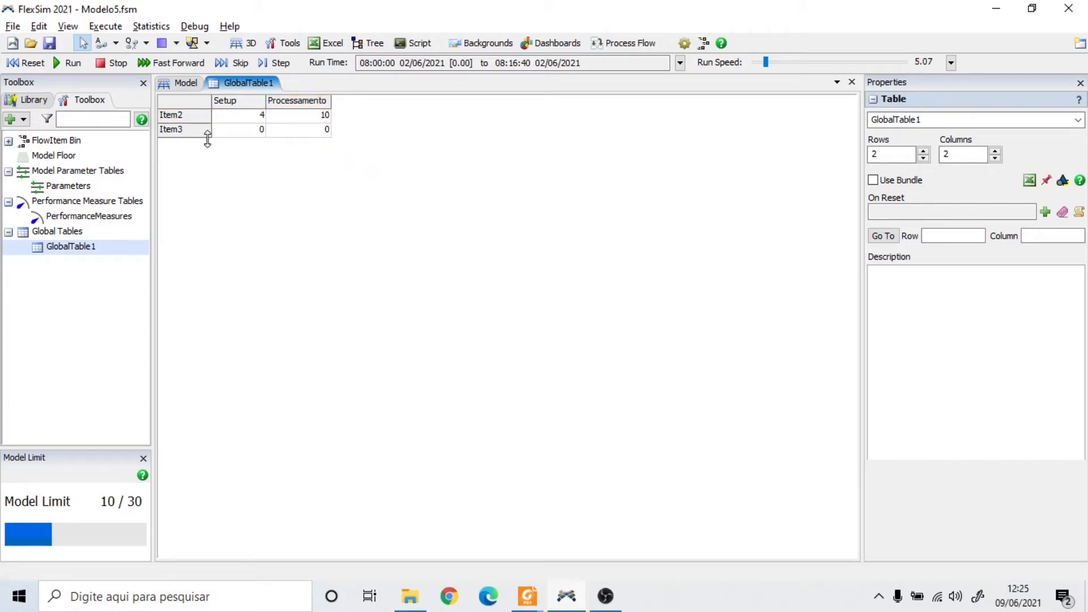
Step: Enter Setup 10 and Processamento 4 in the Item3 row, and compare the table with the Exemplo 5 slide's machine times
double_click(256, 131)
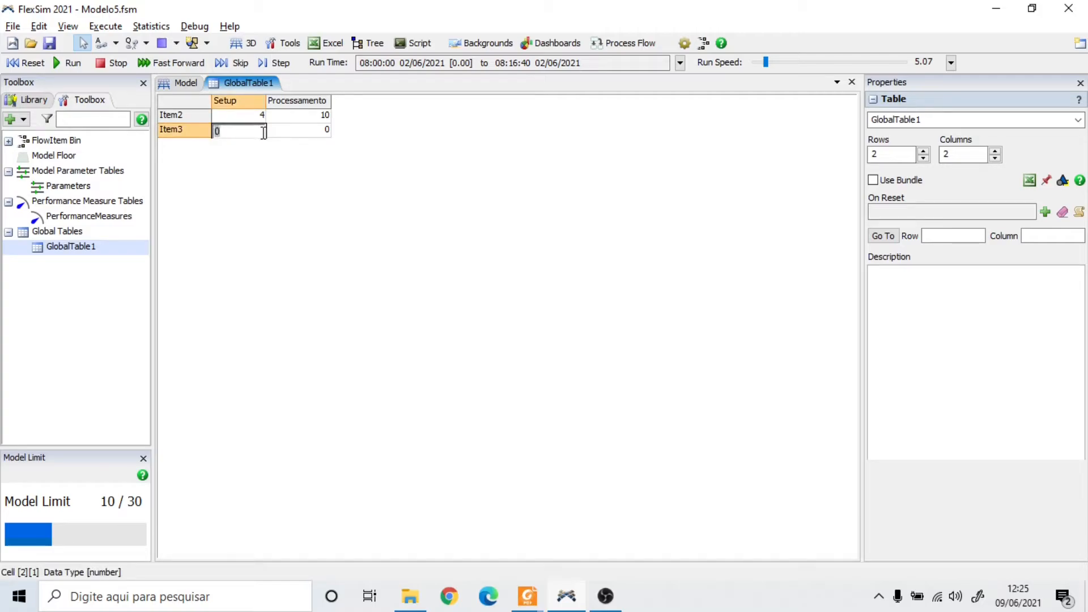
text(10)
click(342, 177)
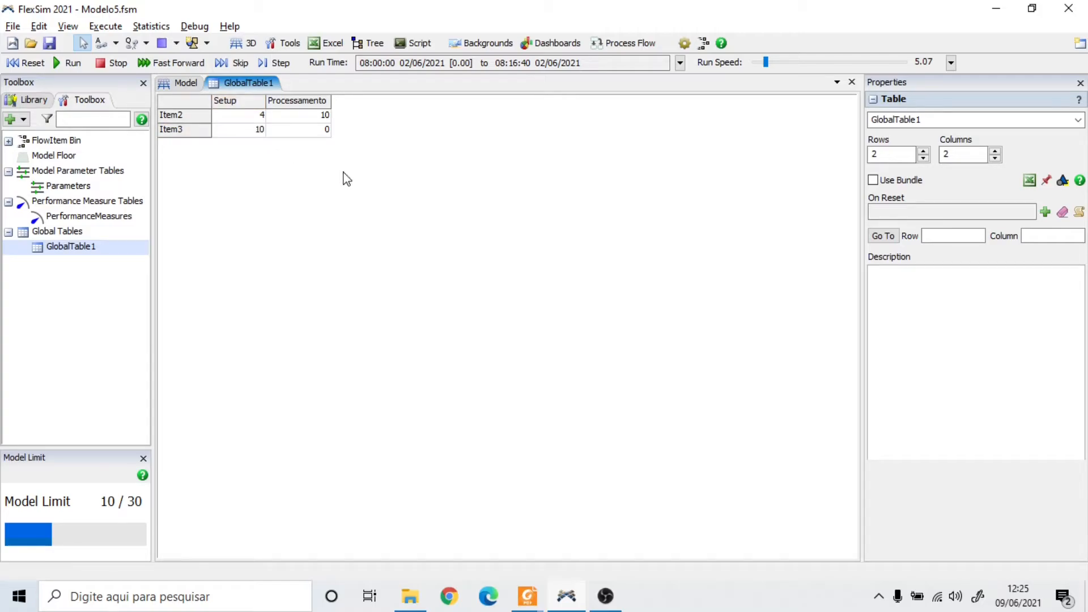
double_click(326, 131)
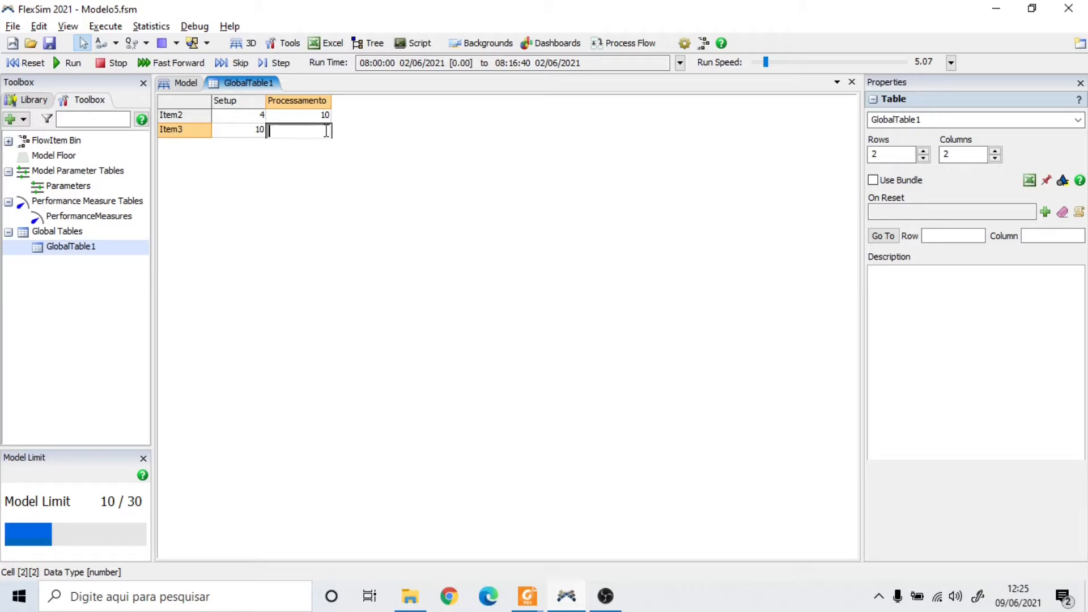
click(409, 238)
key(alt+Tab)
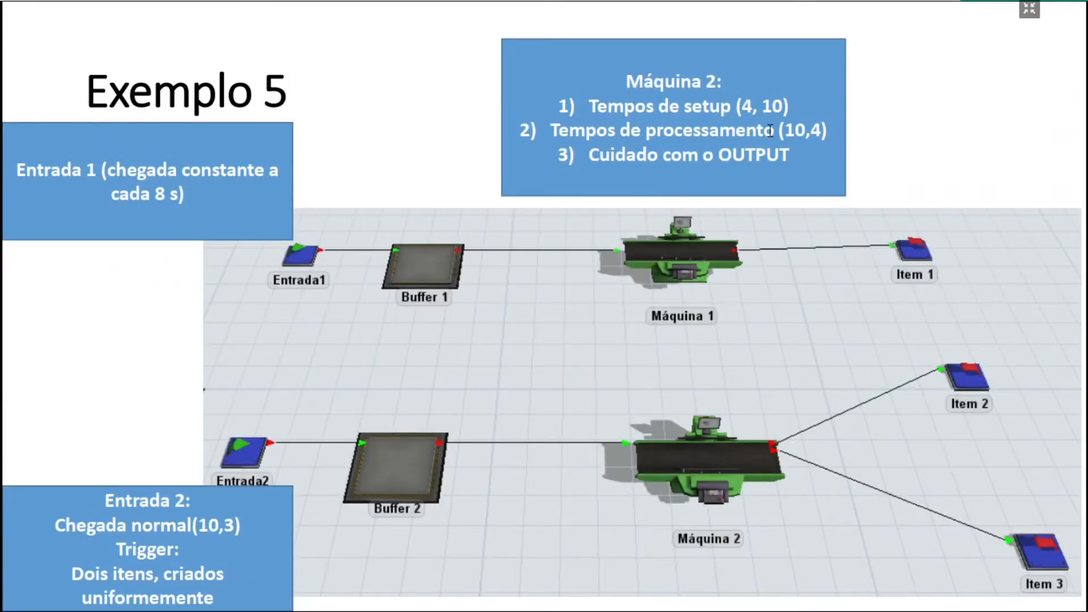
key(alt+Tab)
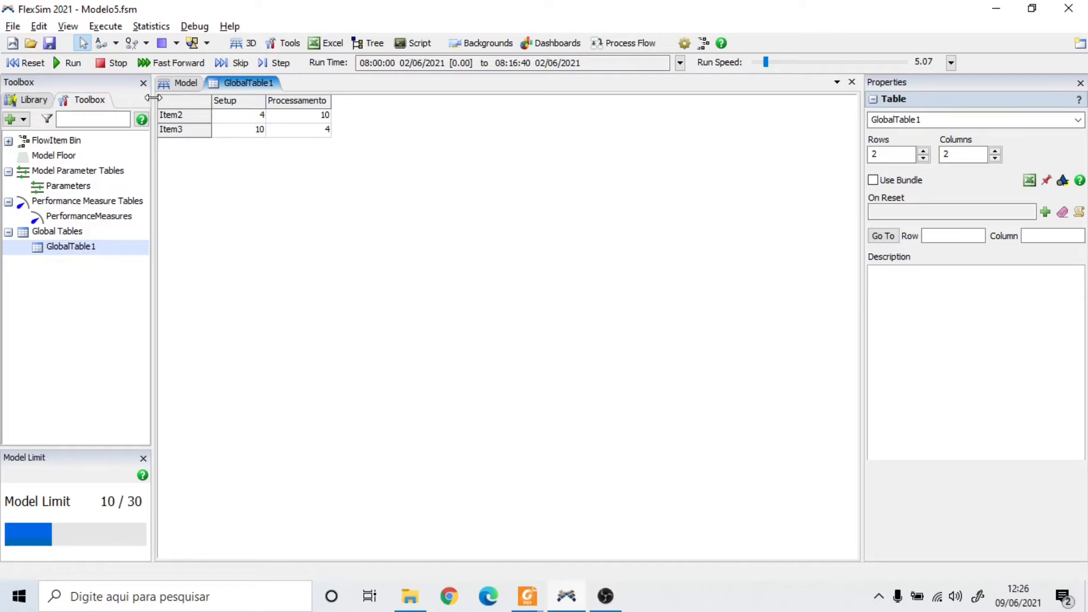
Step: Set Máquina2's Setup Time to a global table lookup on GlobalTable1, keeping item.Type as the row and 1 as the column
click(34, 102)
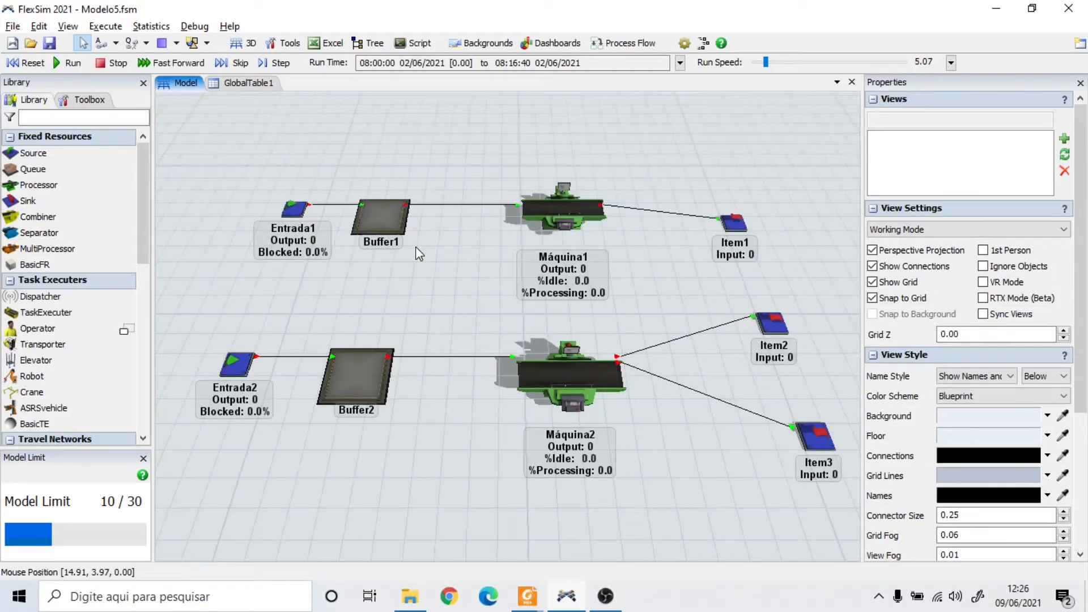
click(602, 380)
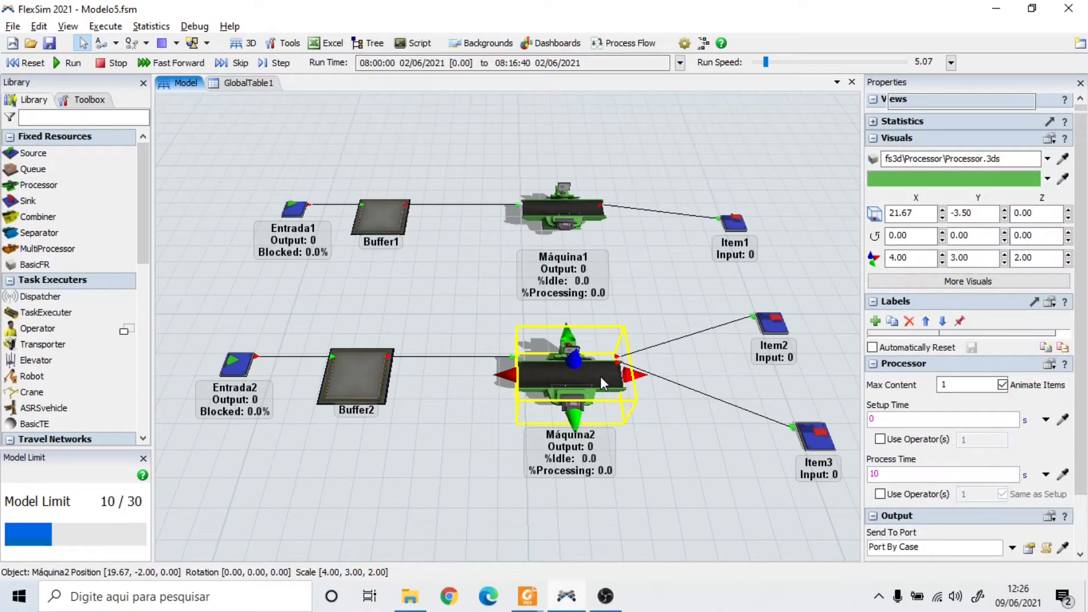
double_click(600, 378)
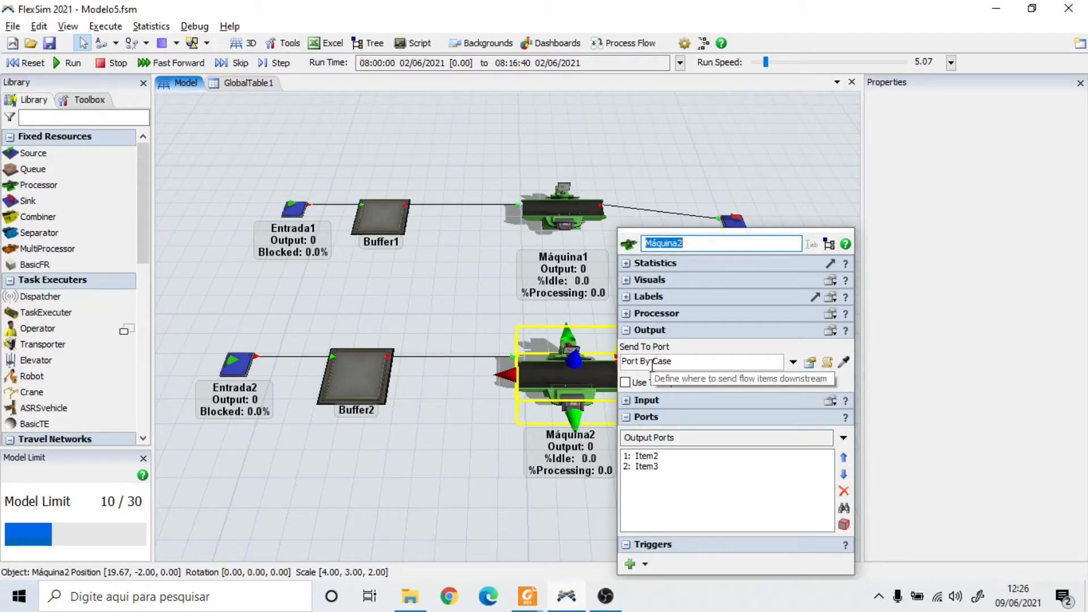
click(625, 314)
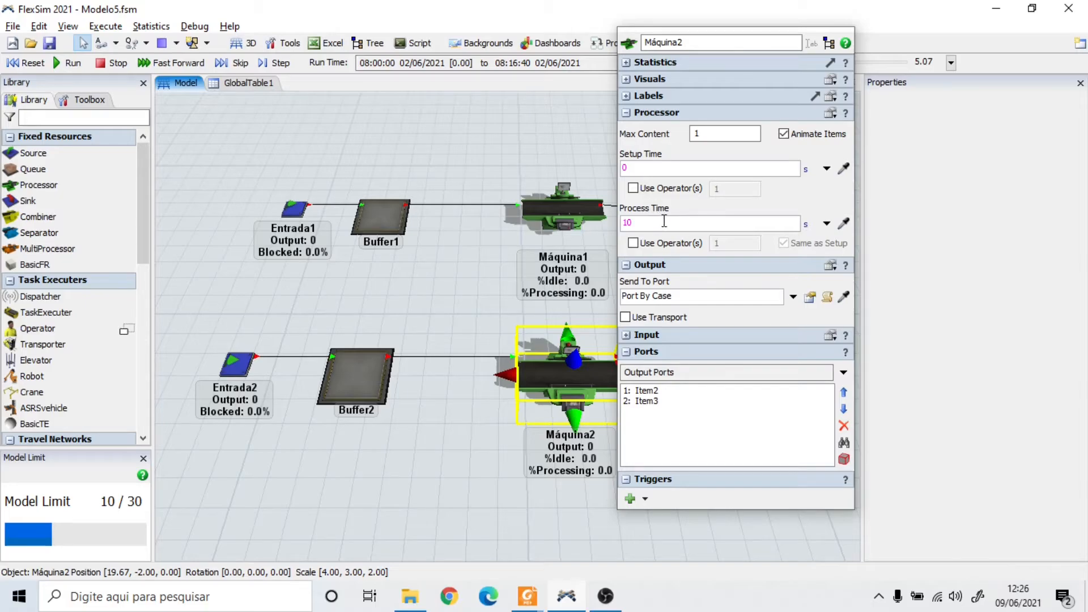
click(827, 169)
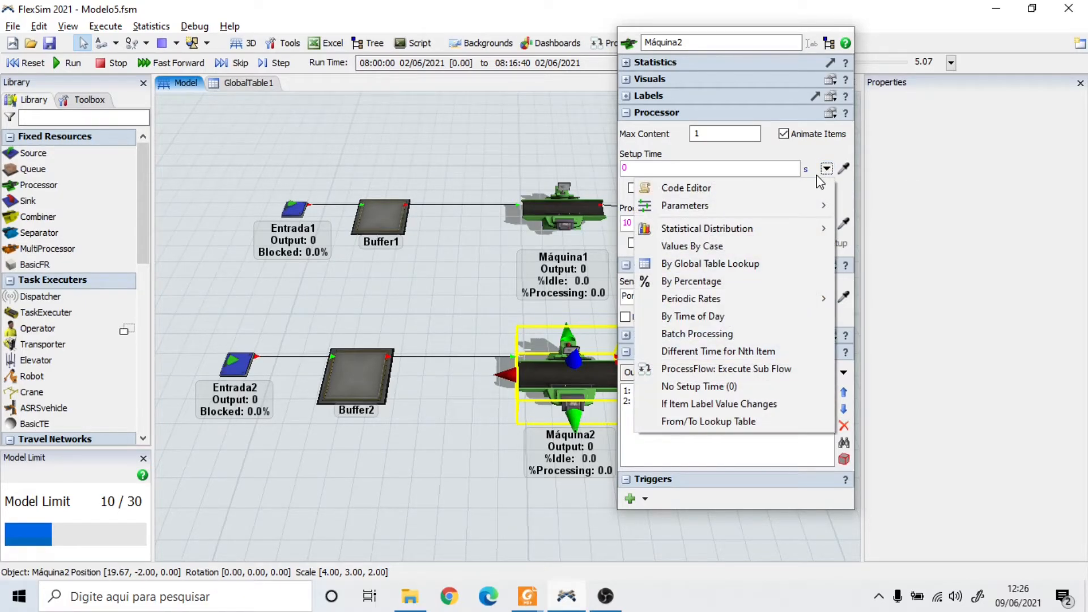
click(759, 266)
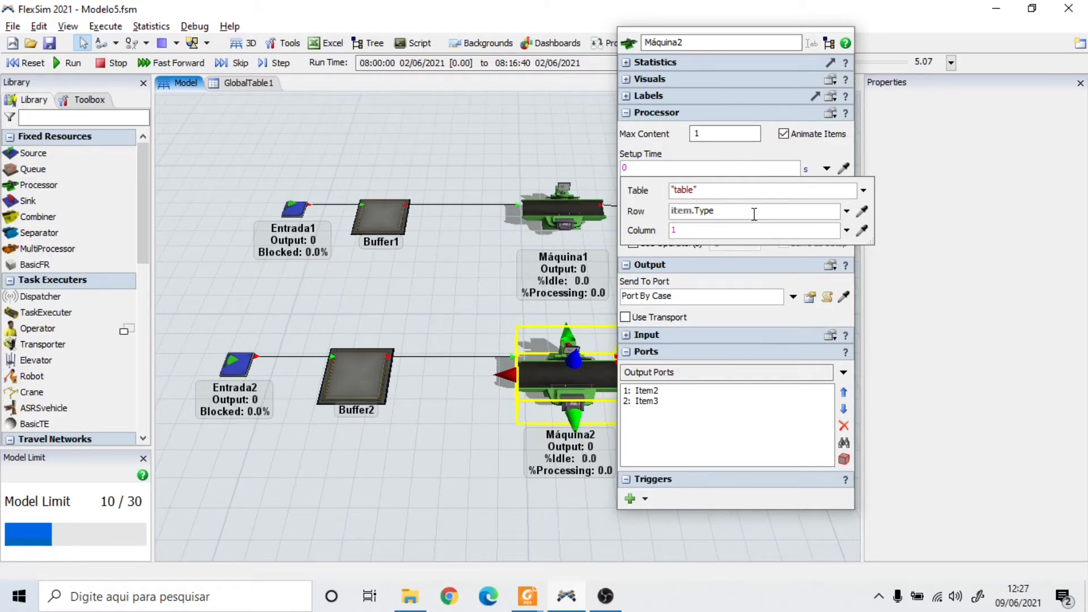
click(863, 191)
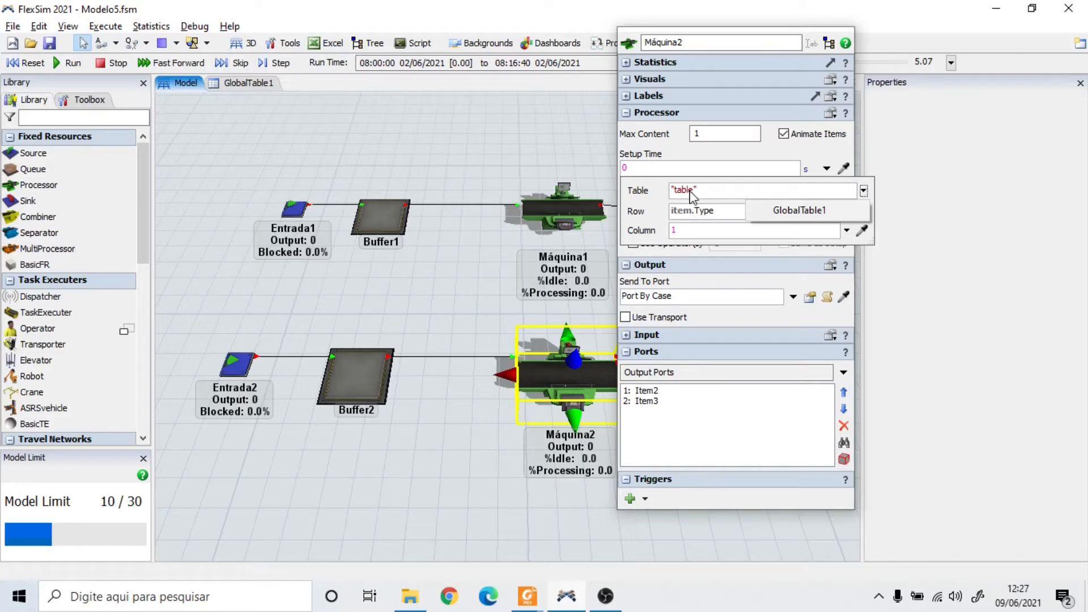
click(829, 215)
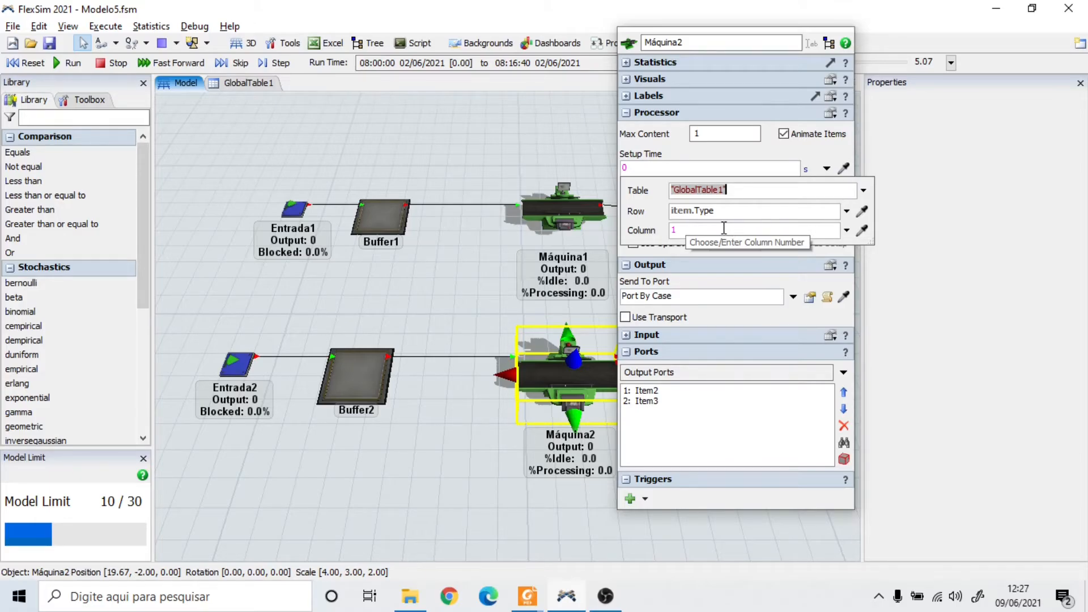
Step: Check the columns of GlobalTable1 against Máquina2's setup time lookup, reopening the machine's properties and lookup settings
click(241, 84)
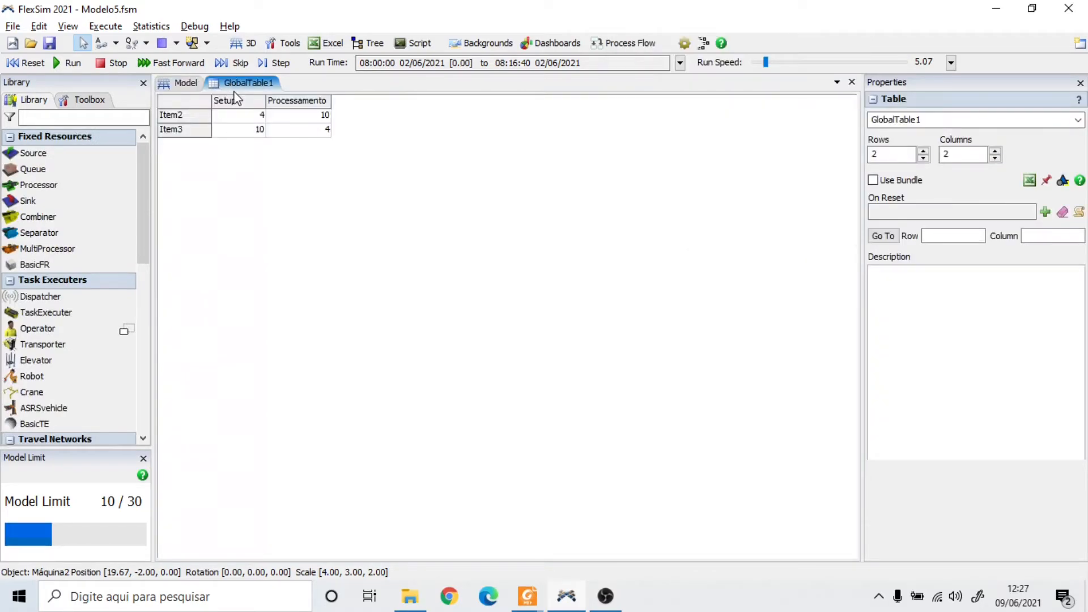
click(182, 80)
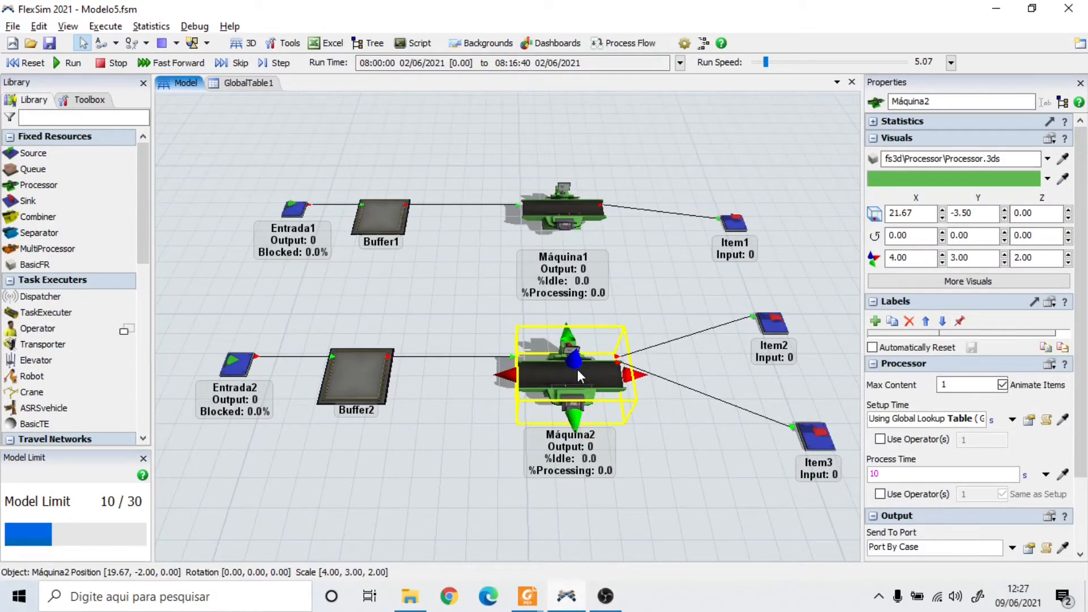
double_click(577, 369)
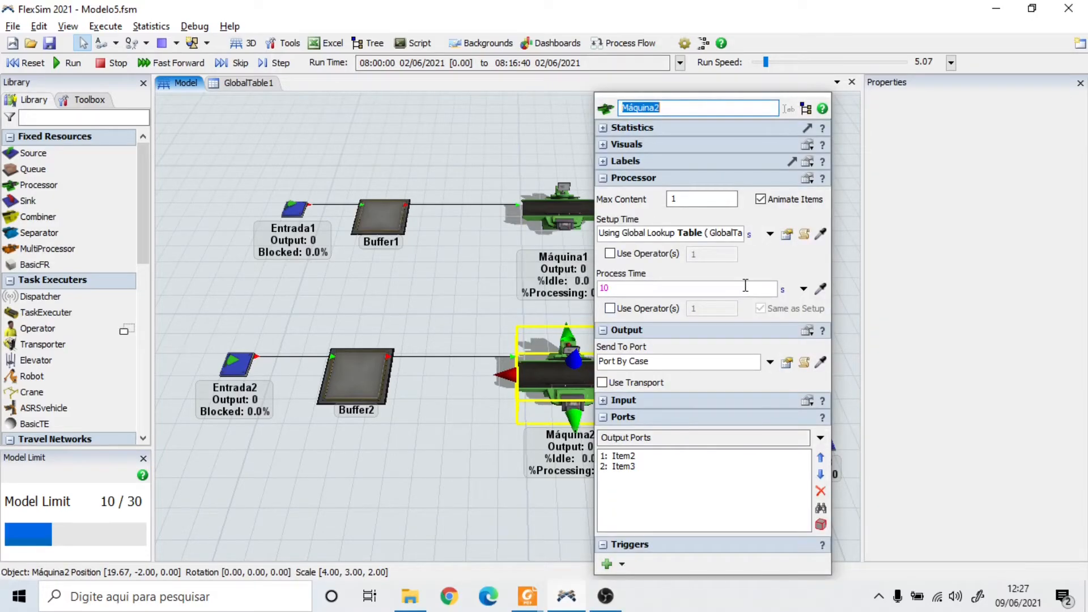
click(786, 238)
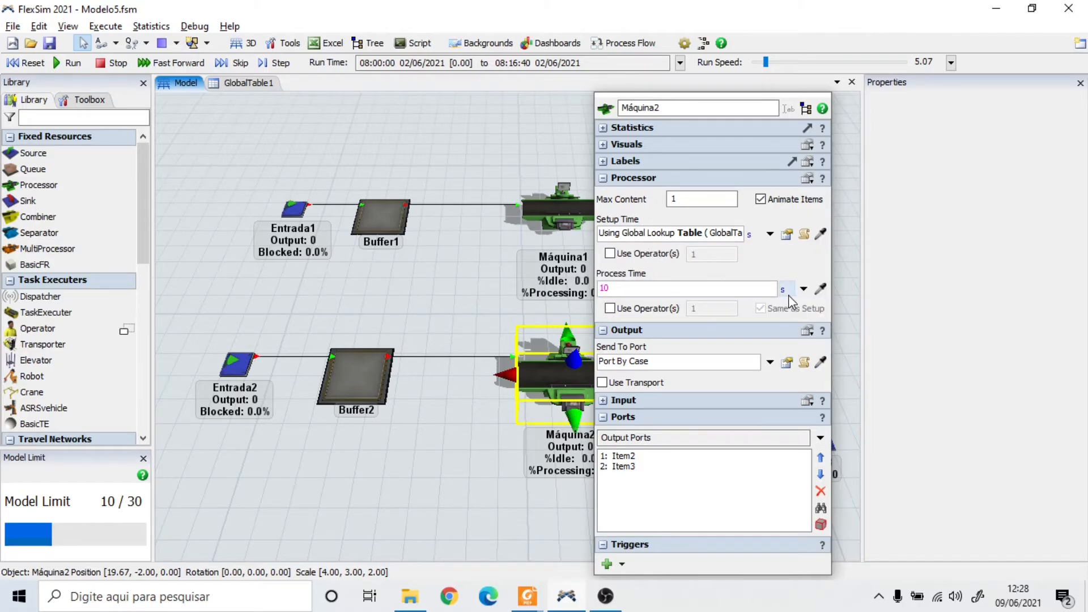
Step: Set Máquina2's Process Time to a global table lookup on GlobalTable1, keeping item.Type as the row and using column 2
click(804, 289)
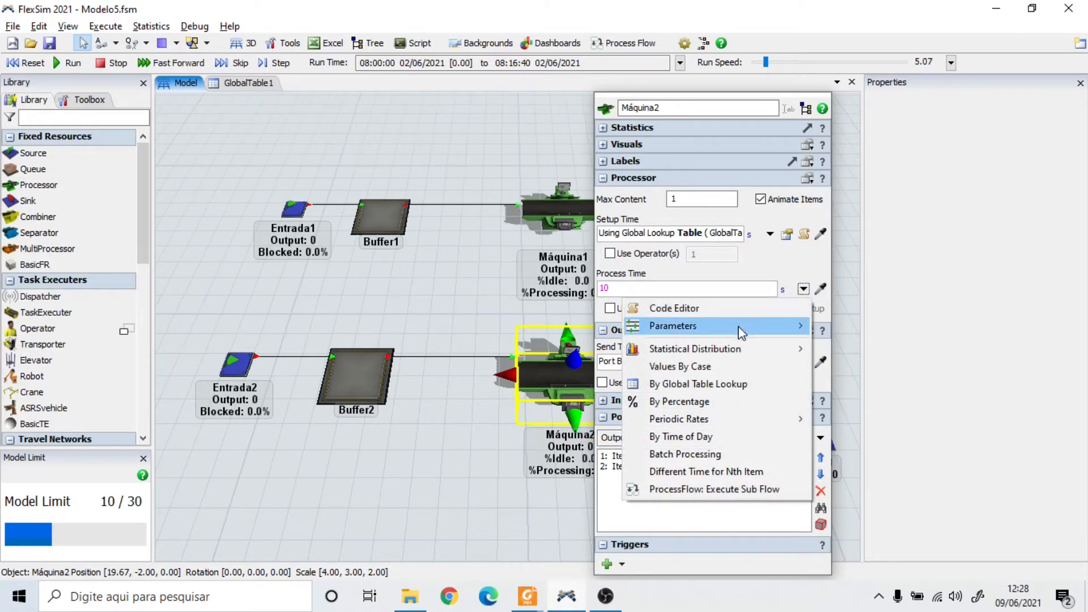
click(728, 385)
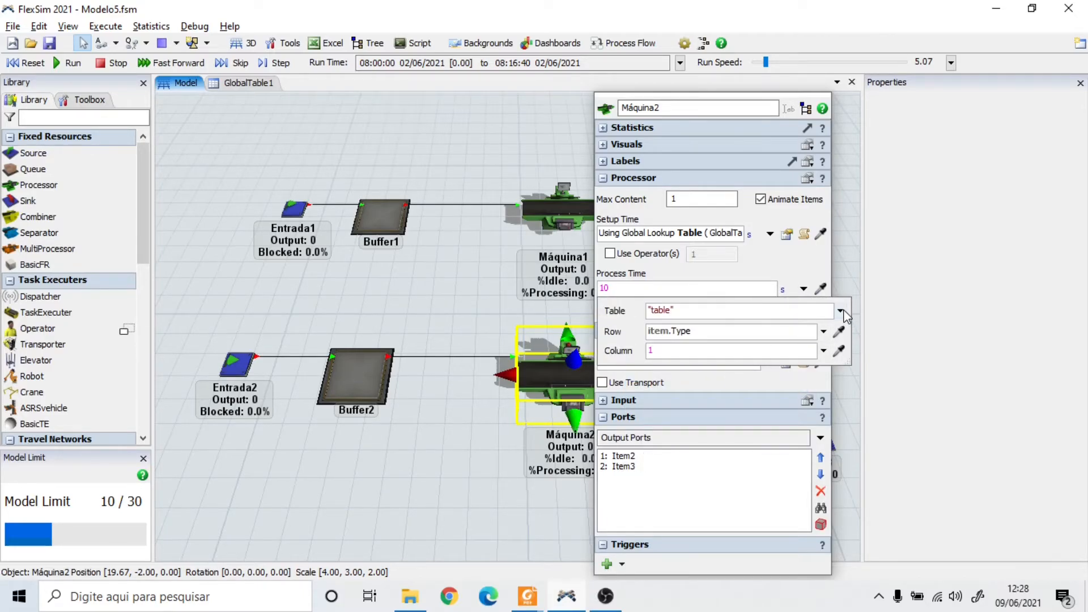
click(841, 310)
click(776, 331)
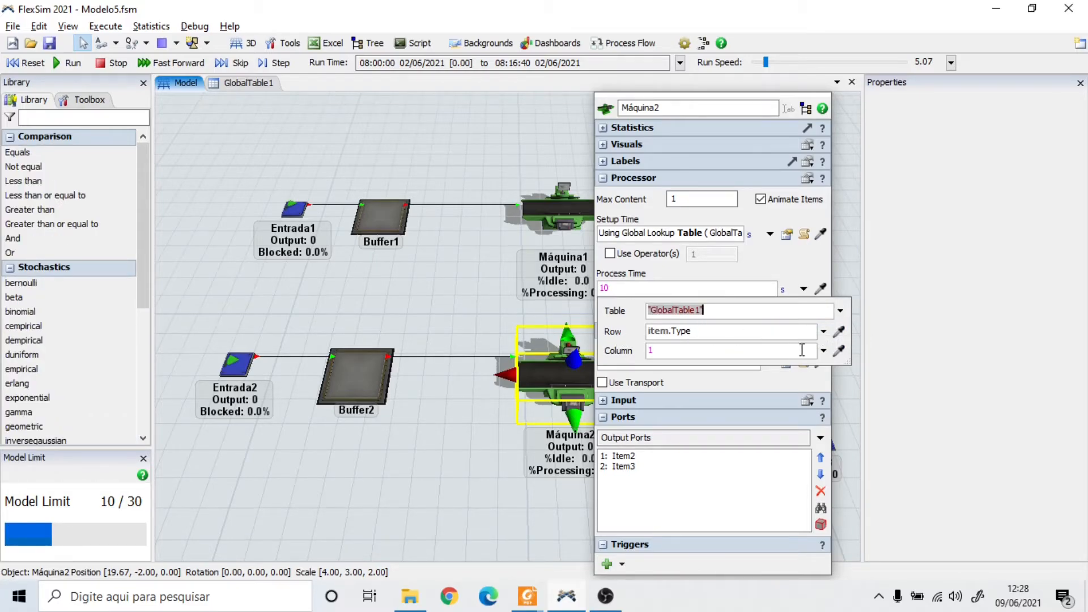
click(659, 351)
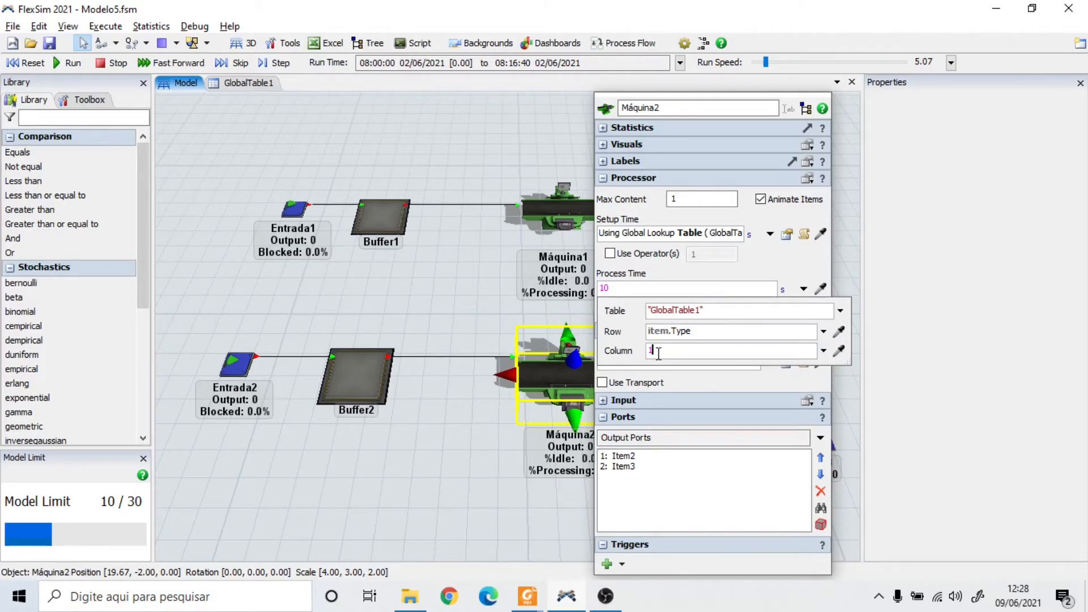
click(824, 350)
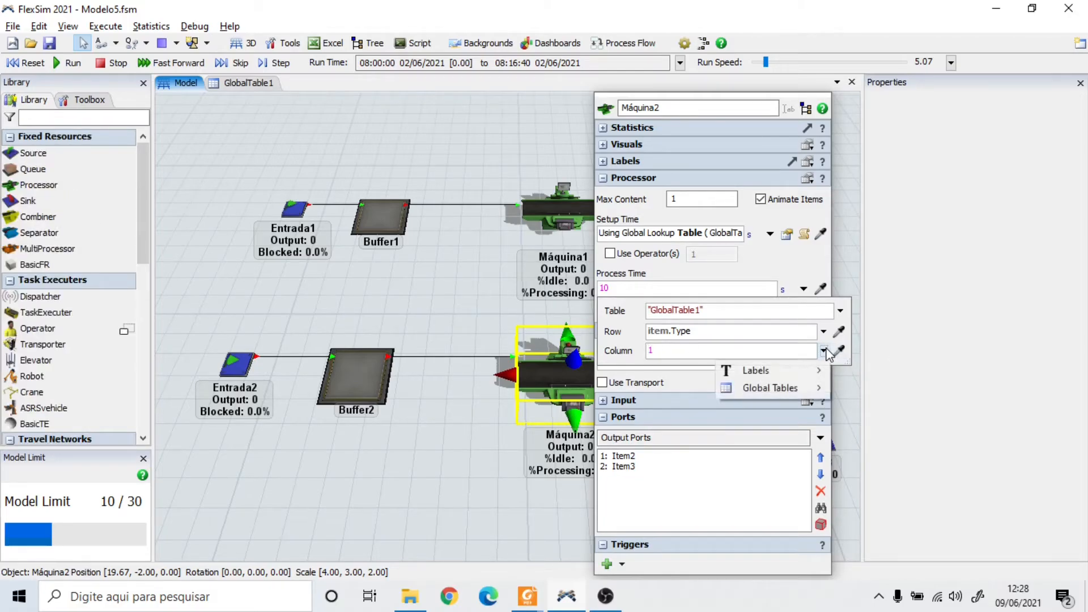
click(680, 351)
key(BackSpace)
text(2)
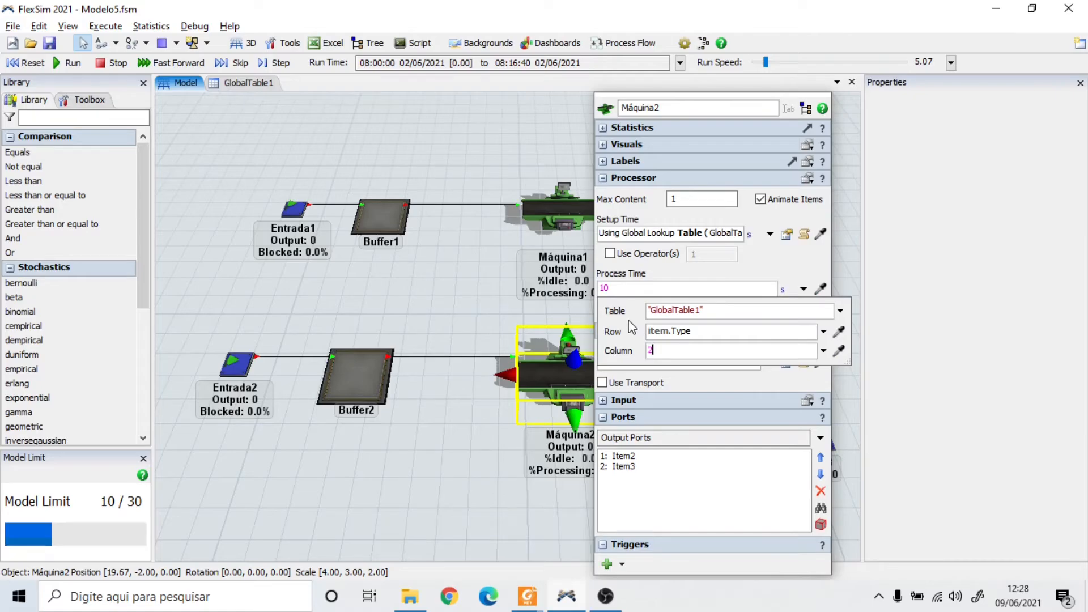
click(767, 266)
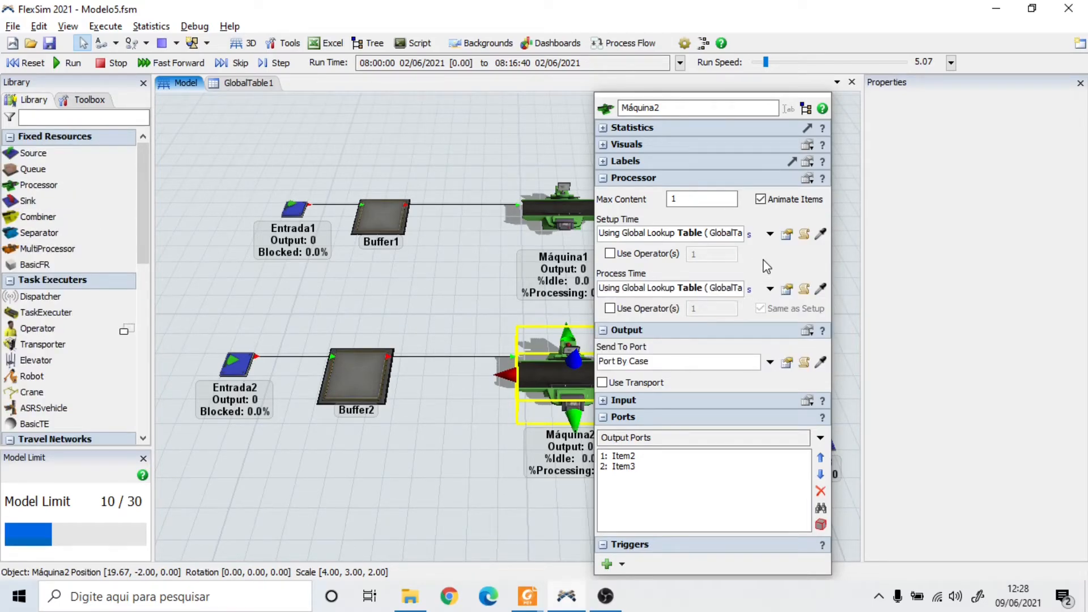
click(483, 267)
Step: Reset and run the model, lower the run speed to 2.07, and reset it again
drag(477, 268, 458, 250)
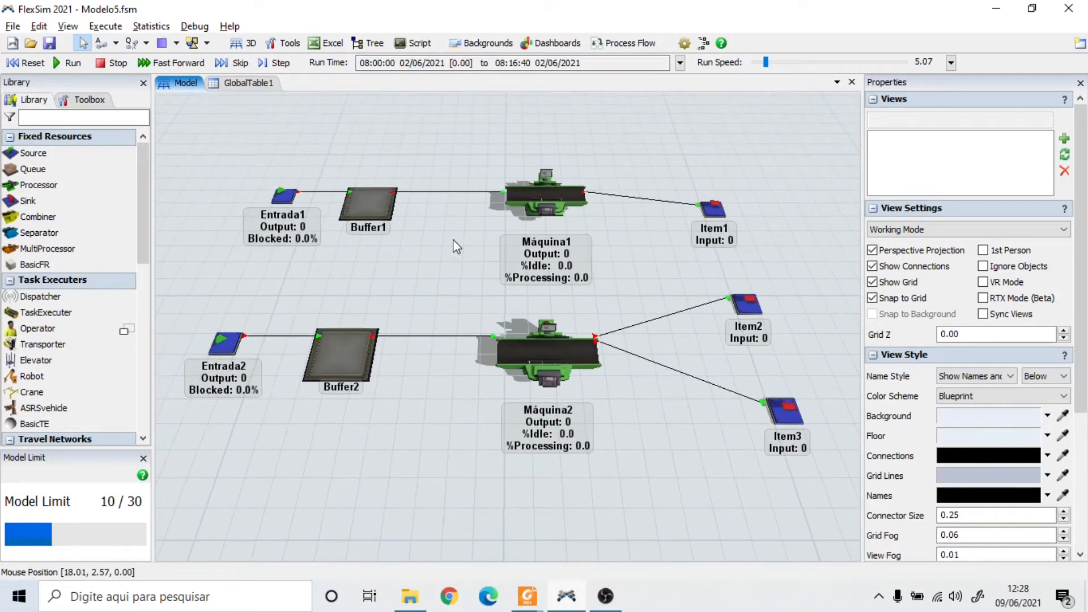
click(25, 63)
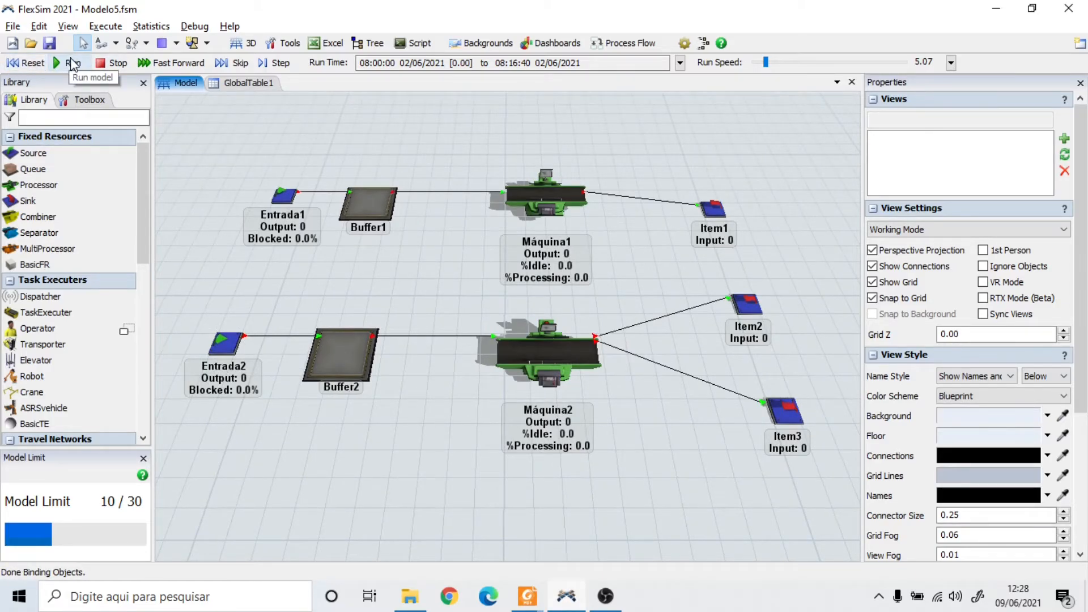
click(72, 63)
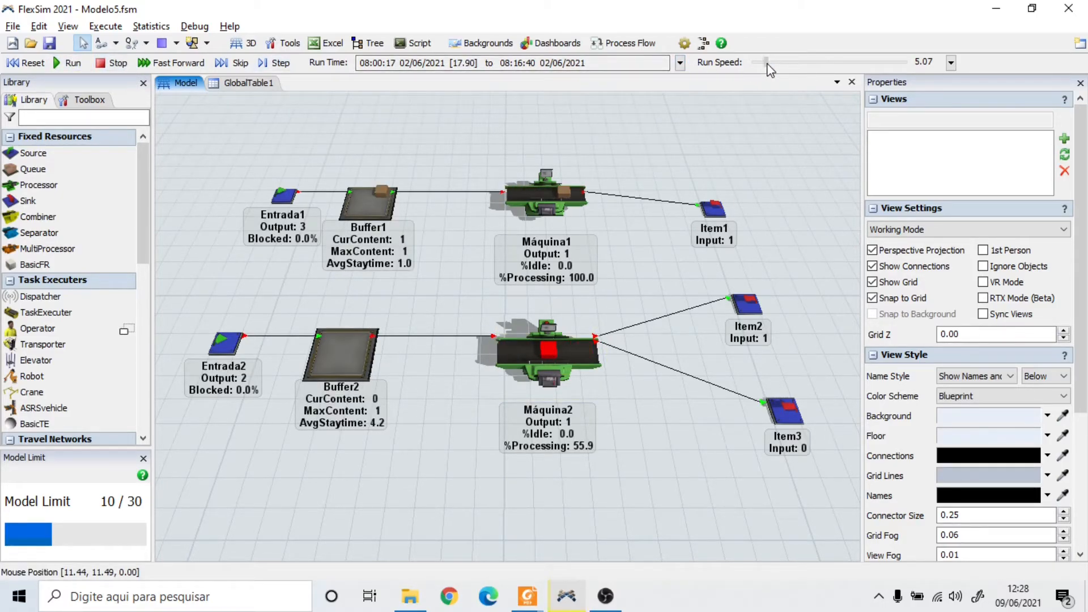
drag(771, 63, 765, 64)
click(26, 63)
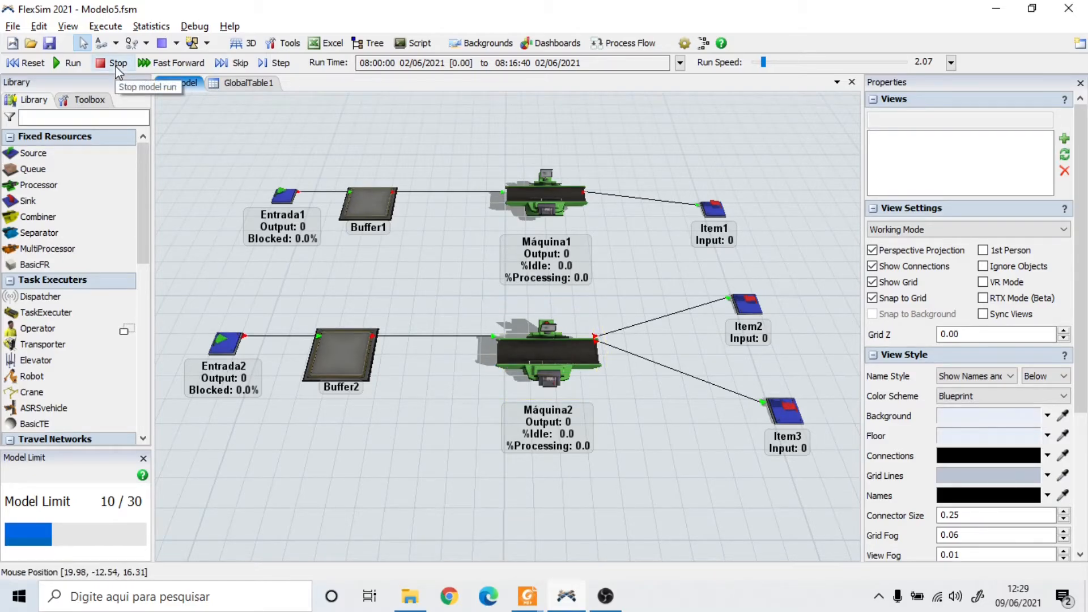
Step: Rerun the model from time zero to watch both lines, reset it, and save Modelo5
click(26, 63)
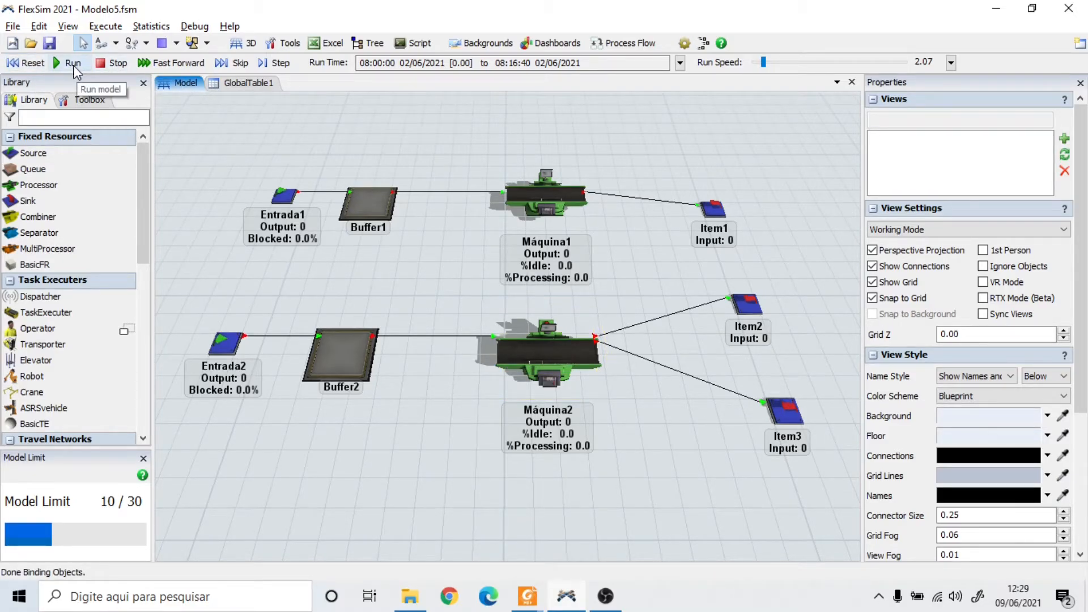
click(72, 62)
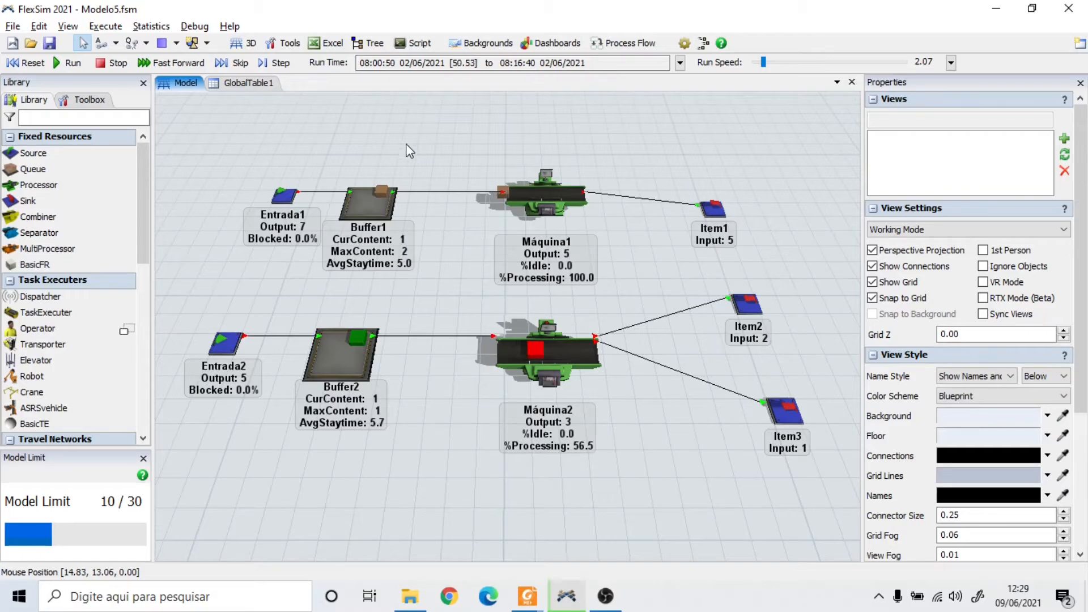
drag(474, 293, 477, 294)
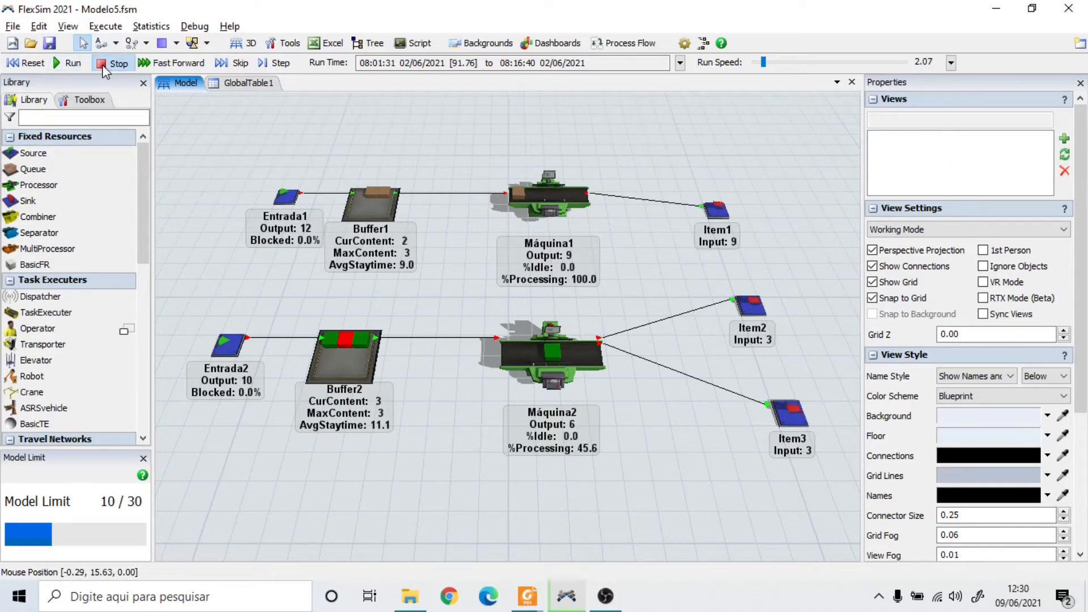
click(26, 63)
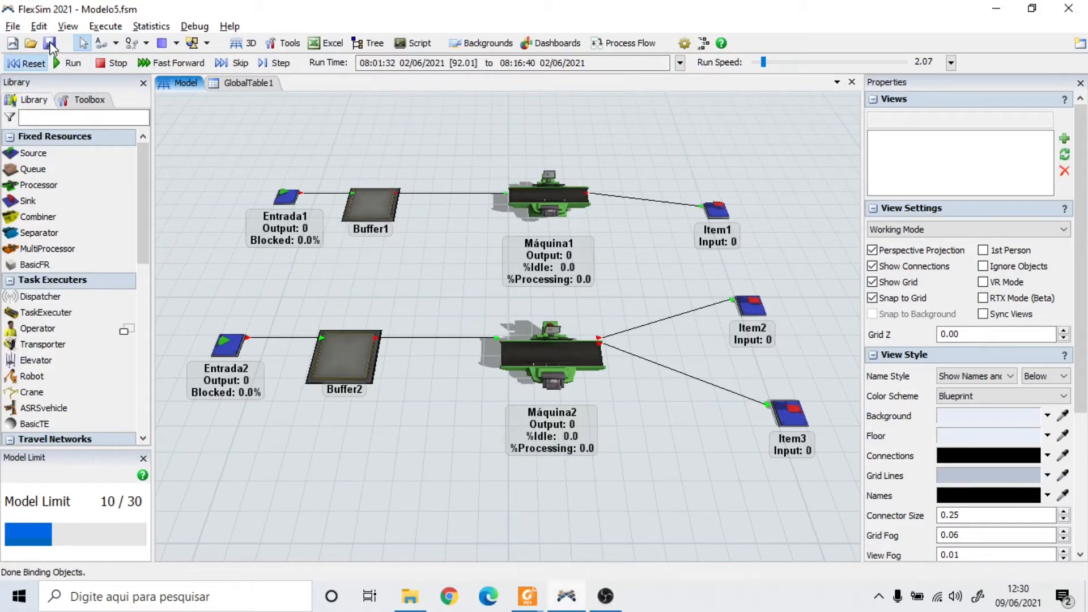
click(50, 44)
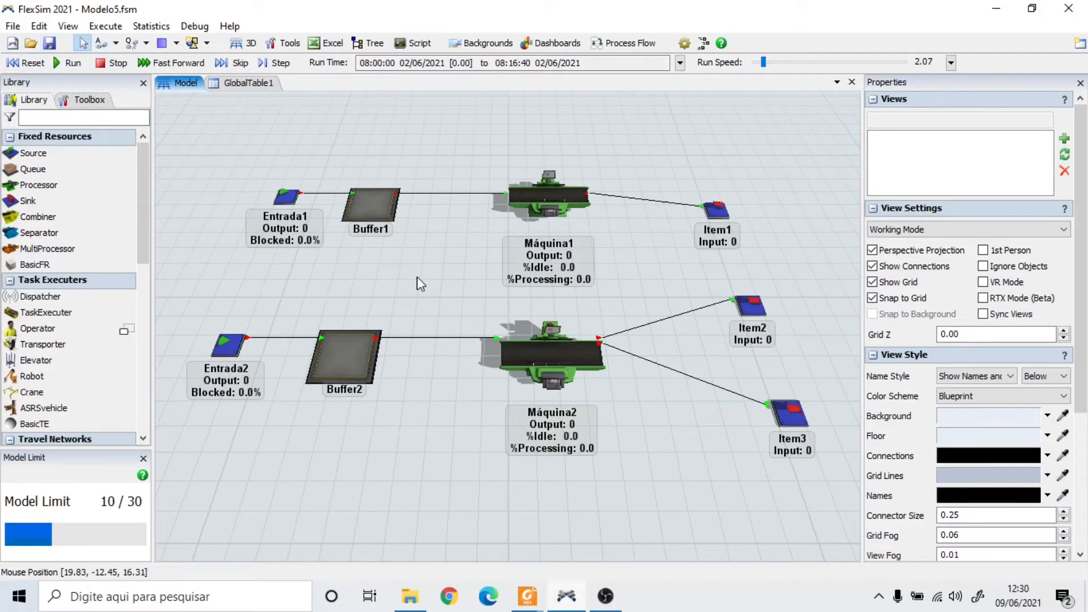
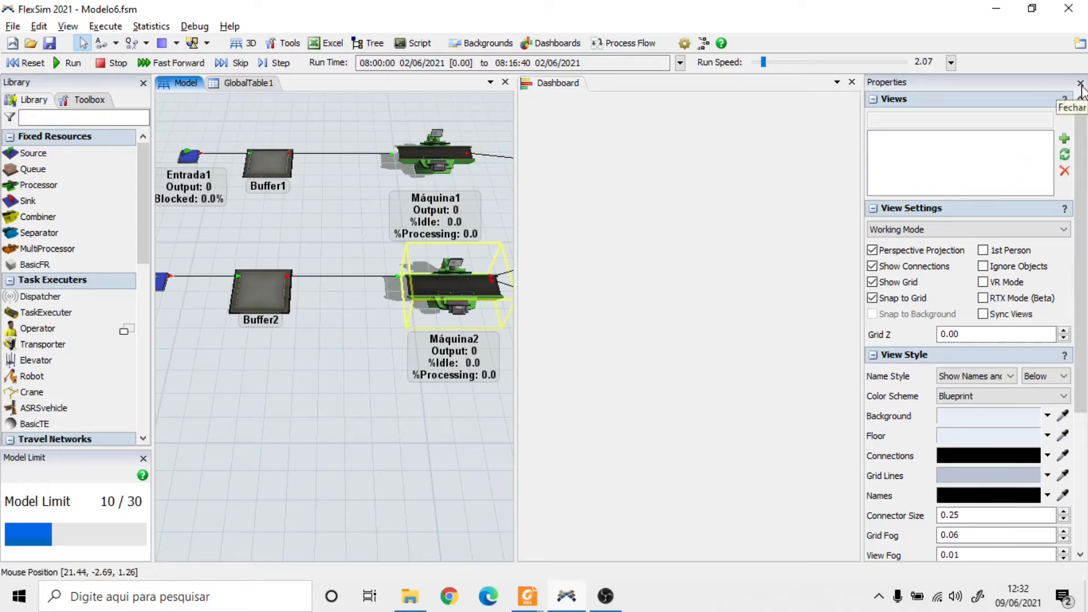
Step: Close the Properties pane and resize the workspace to fit the whole model beside a narrower Dashboard and a slightly wider Library
click(1080, 83)
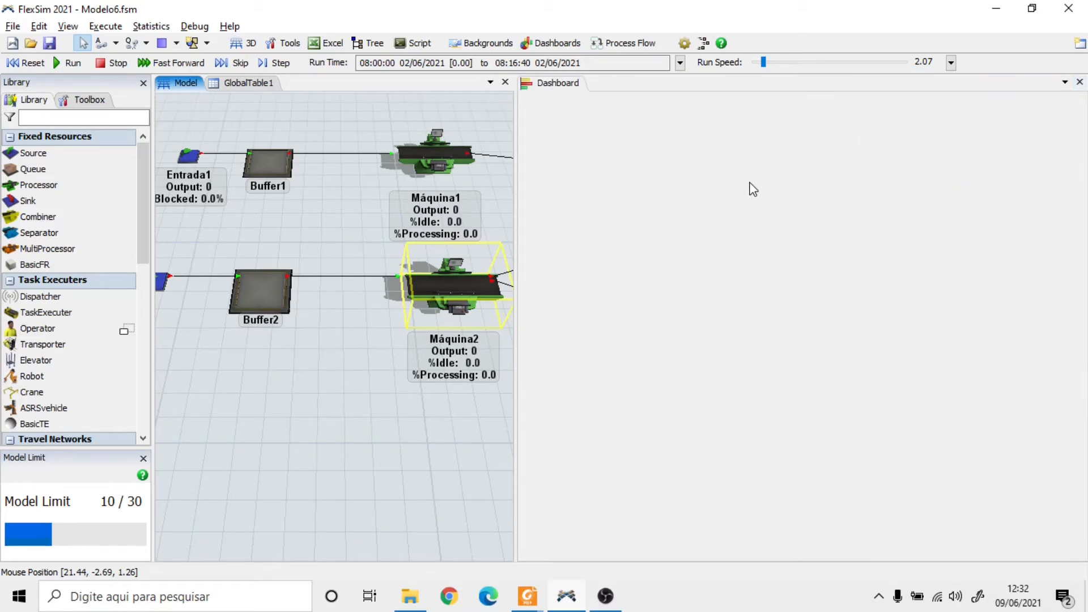
click(514, 266)
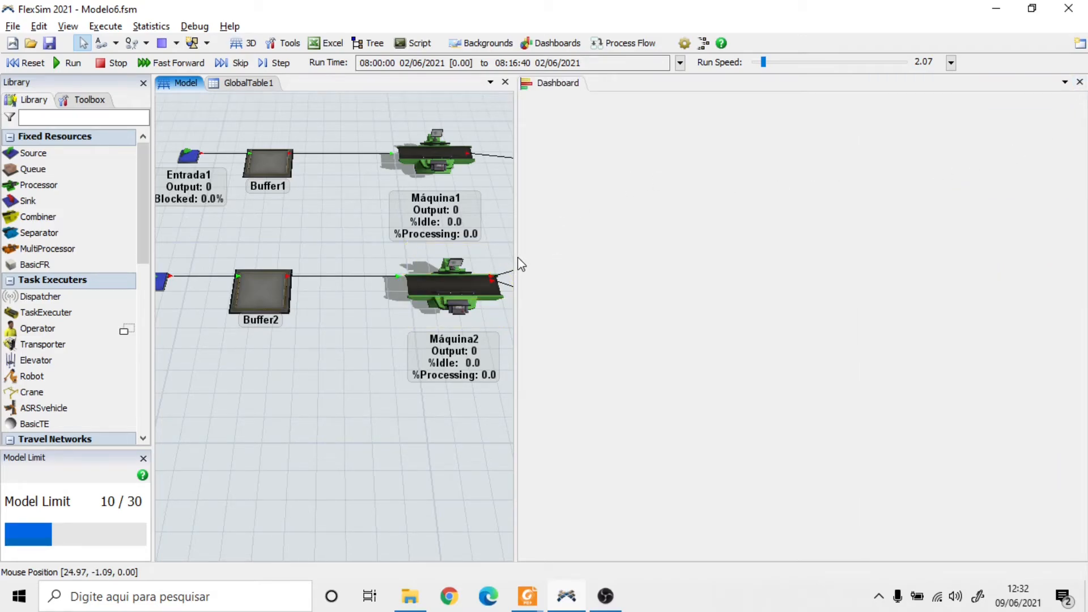
drag(515, 256, 791, 259)
drag(648, 359, 561, 357)
mouse_move(742, 195)
mouse_down()
mouse_move(739, 214)
mouse_move(745, 205)
mouse_up()
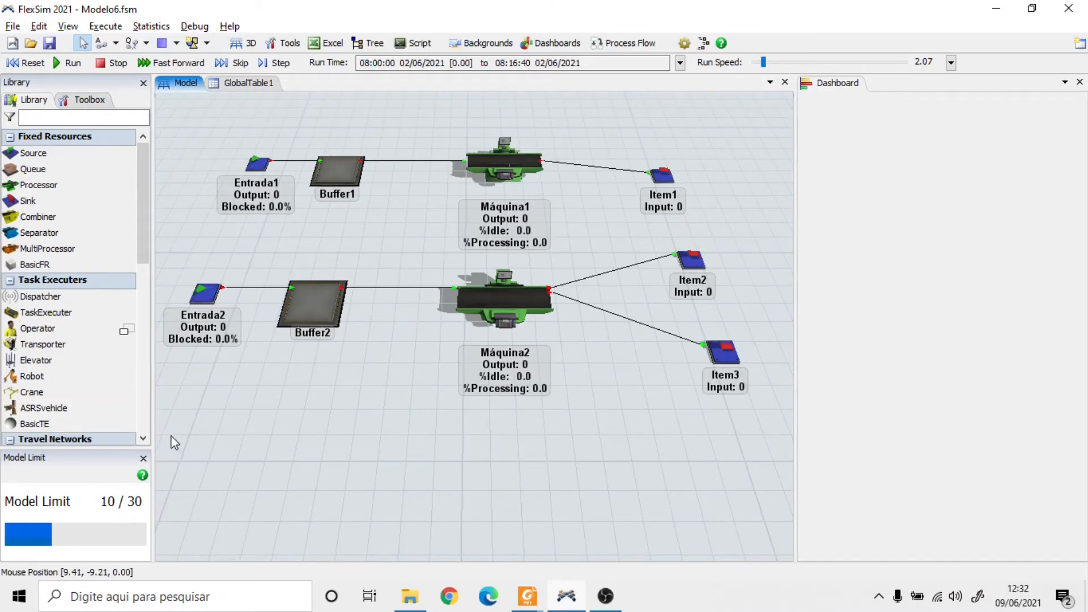
click(880, 214)
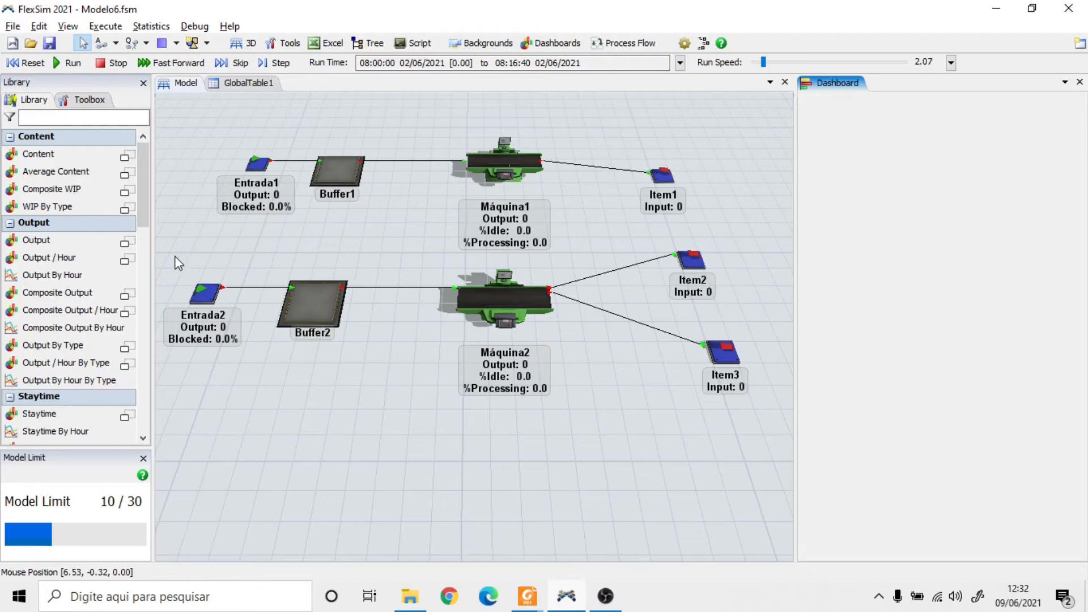
drag(151, 246, 172, 249)
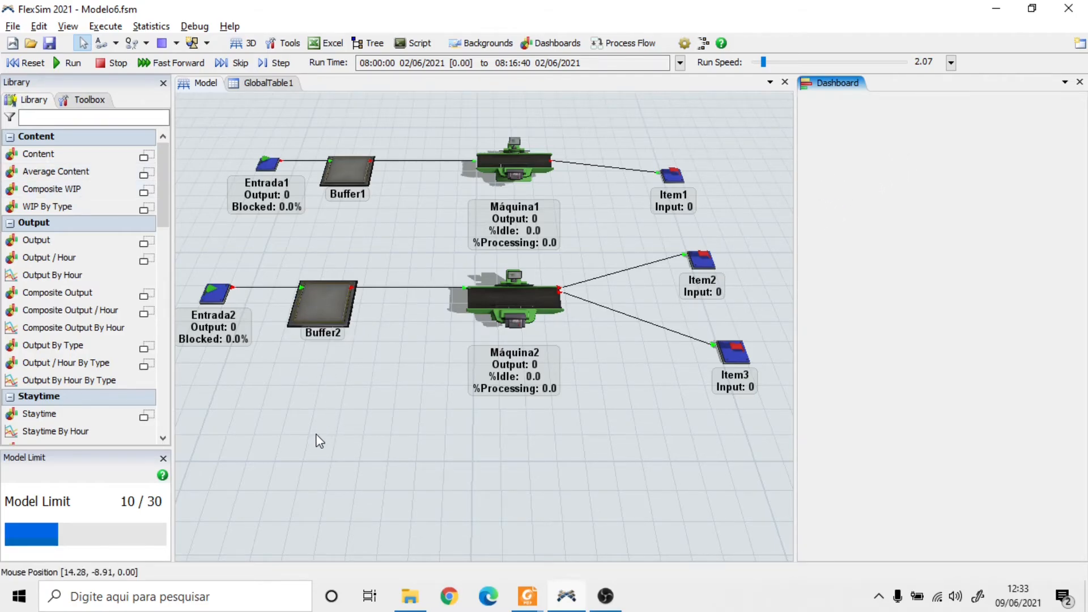
Step: Add an Average Content chart to the dashboard and align it with the dashboard's upper-left corner
drag(69, 174, 575, 211)
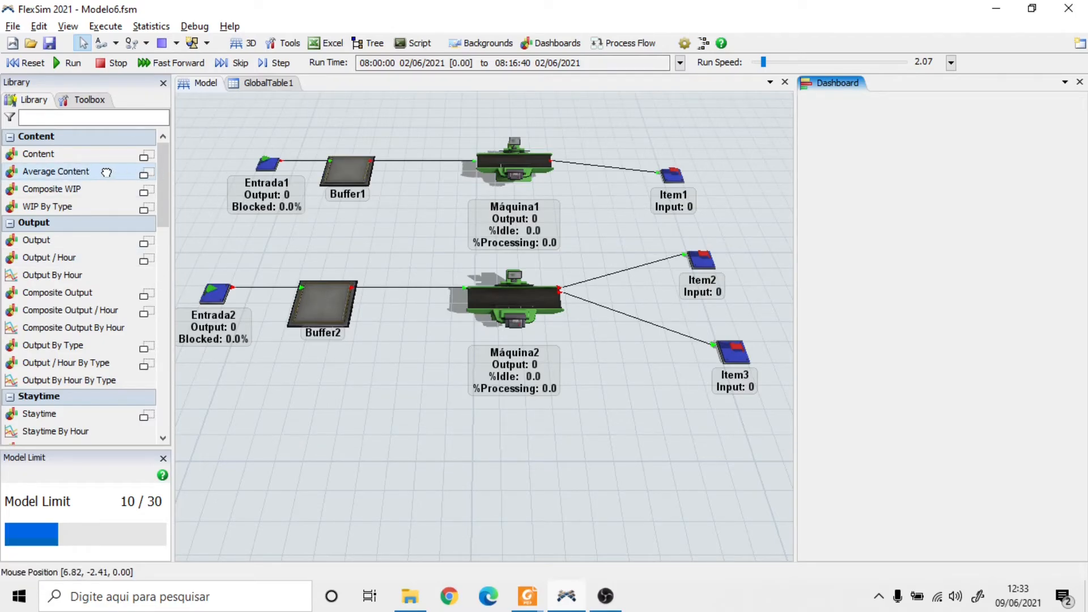
drag(859, 152, 858, 153)
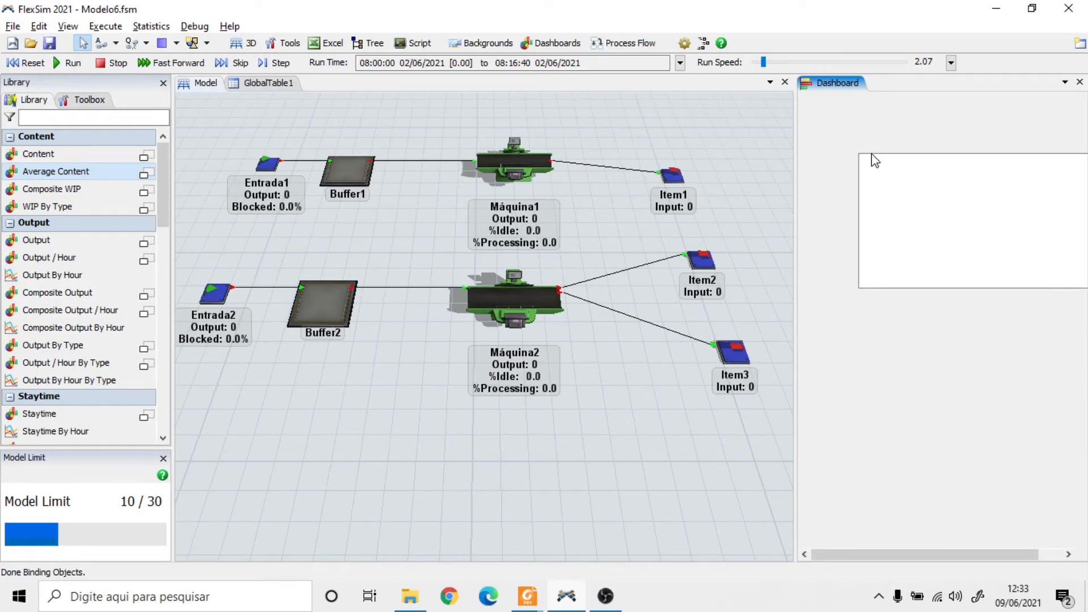
click(874, 162)
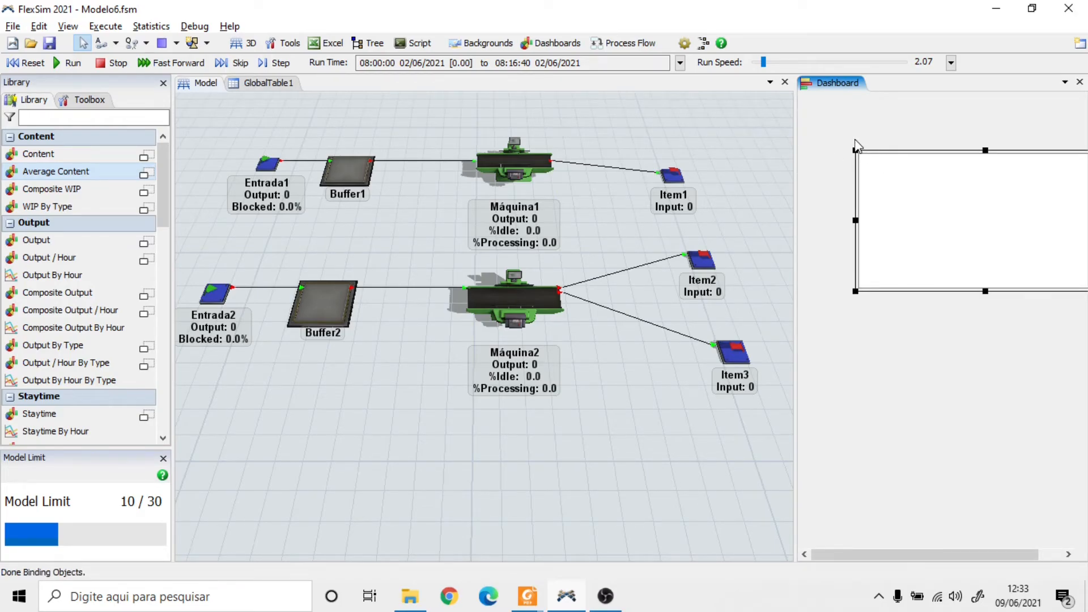
drag(865, 155, 820, 95)
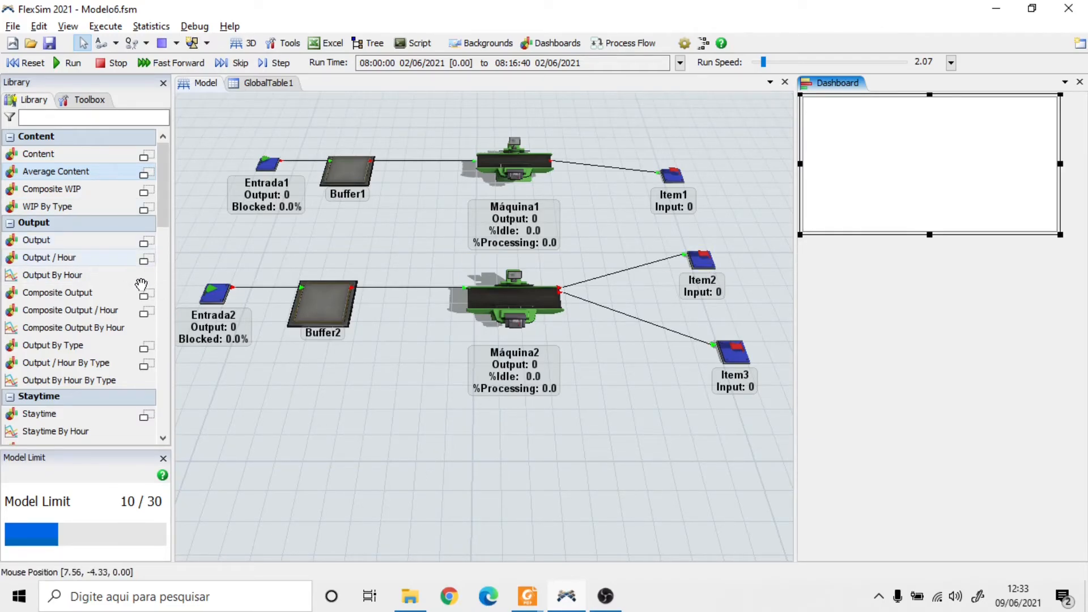
Step: Add a State pie chart directly beneath the Average Content chart on the dashboard and reduce its height
drag(166, 214, 164, 292)
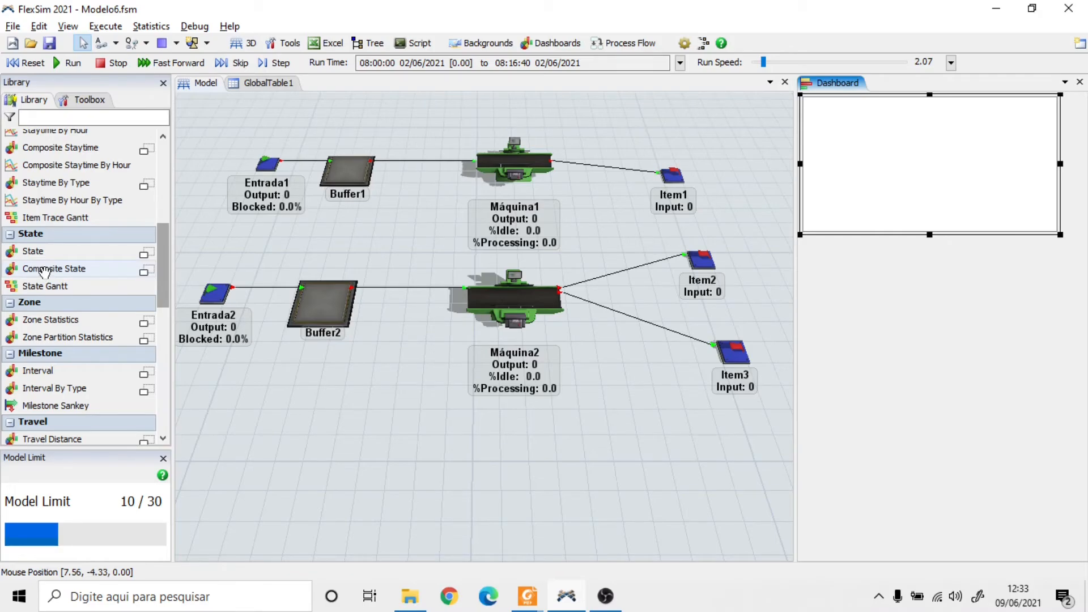
click(149, 255)
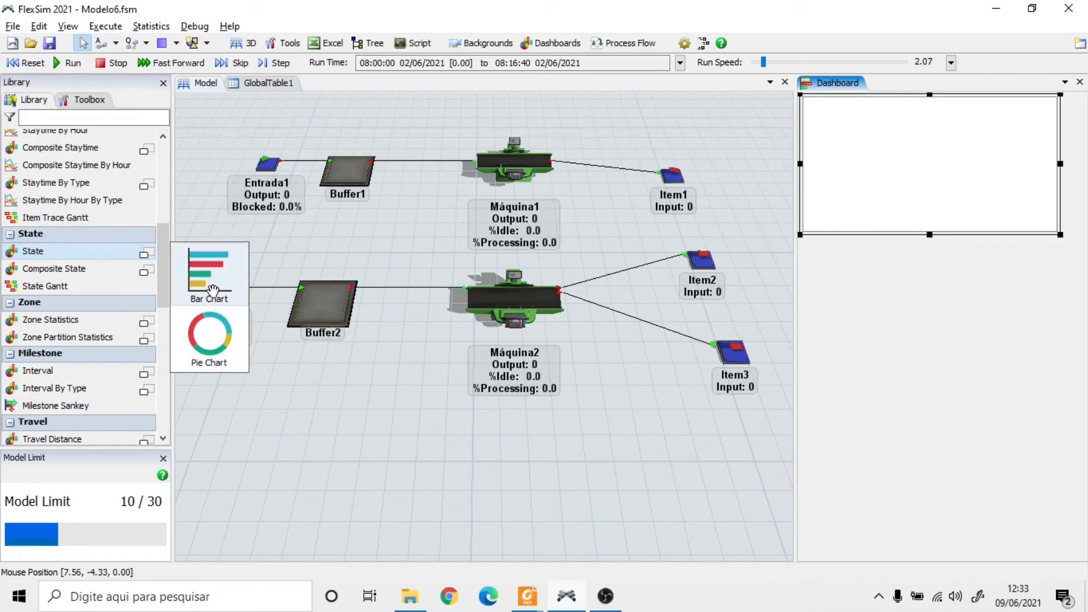
drag(215, 338, 855, 321)
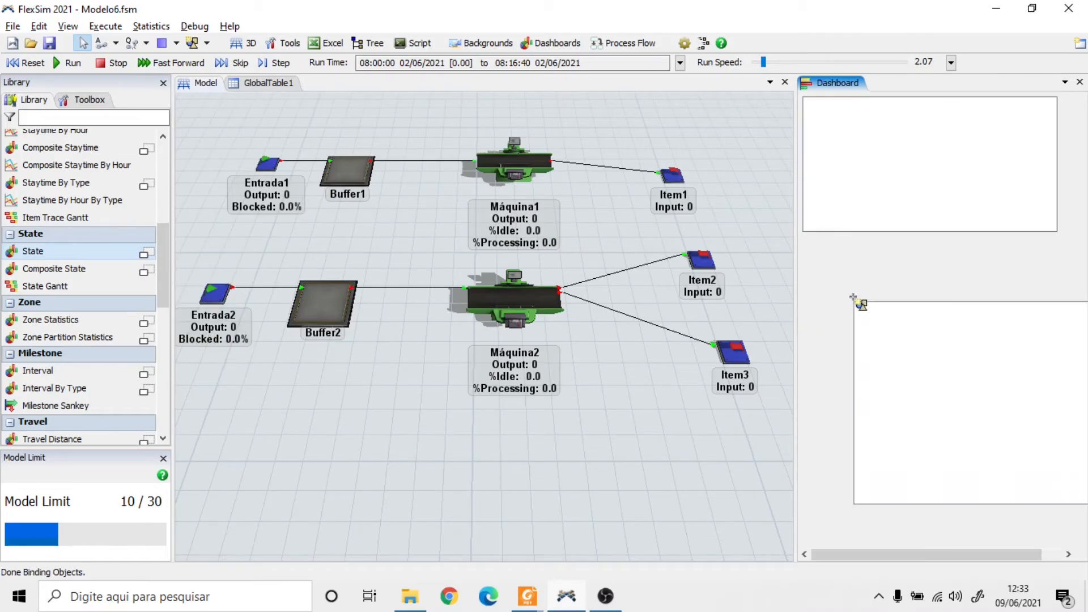
drag(75, 266, 912, 322)
drag(879, 288, 844, 238)
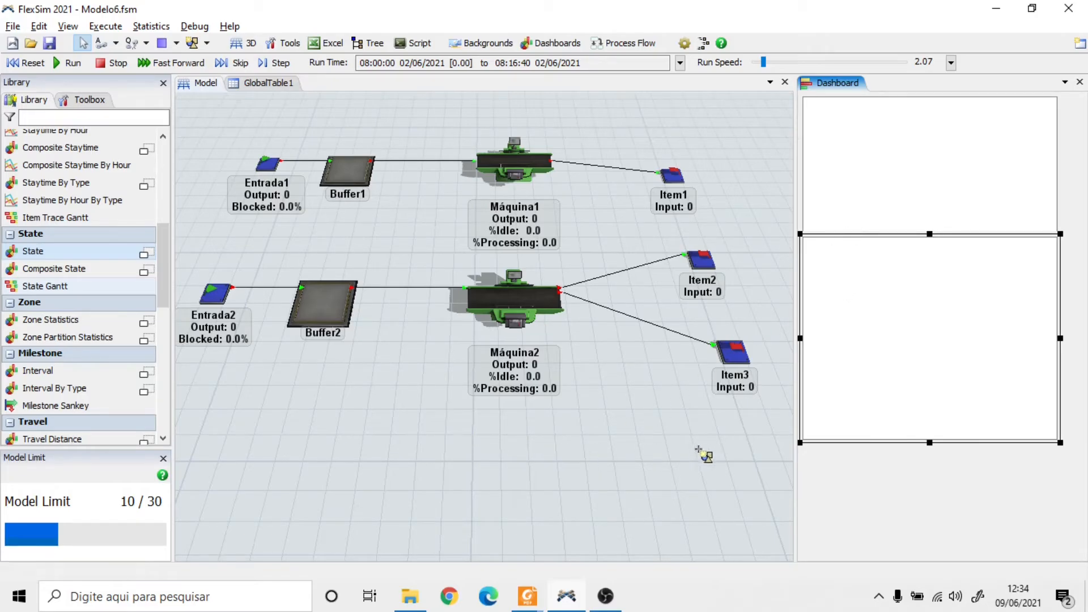
drag(929, 443, 924, 409)
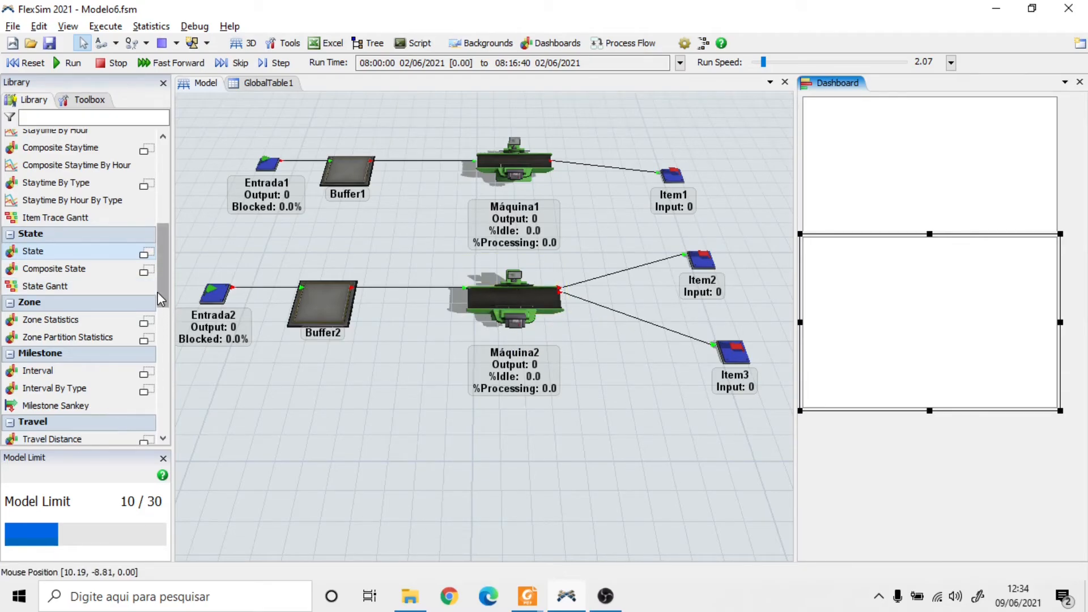
Step: Add an Output By Type table directly beneath the State pie chart, and select the Average Content chart
drag(158, 290, 165, 203)
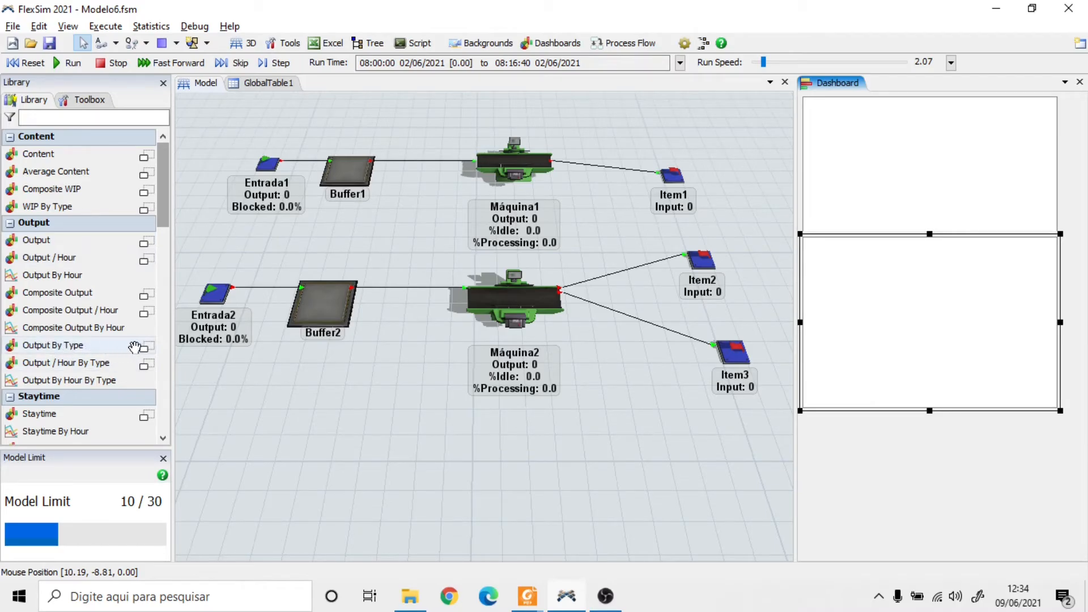
click(145, 348)
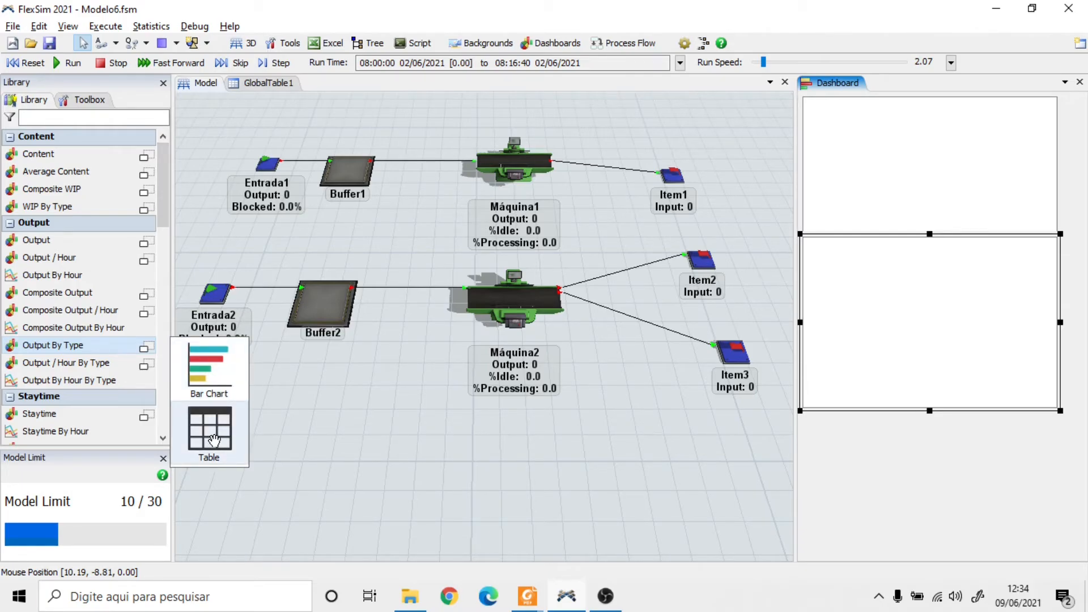
drag(214, 439, 835, 415)
click(918, 463)
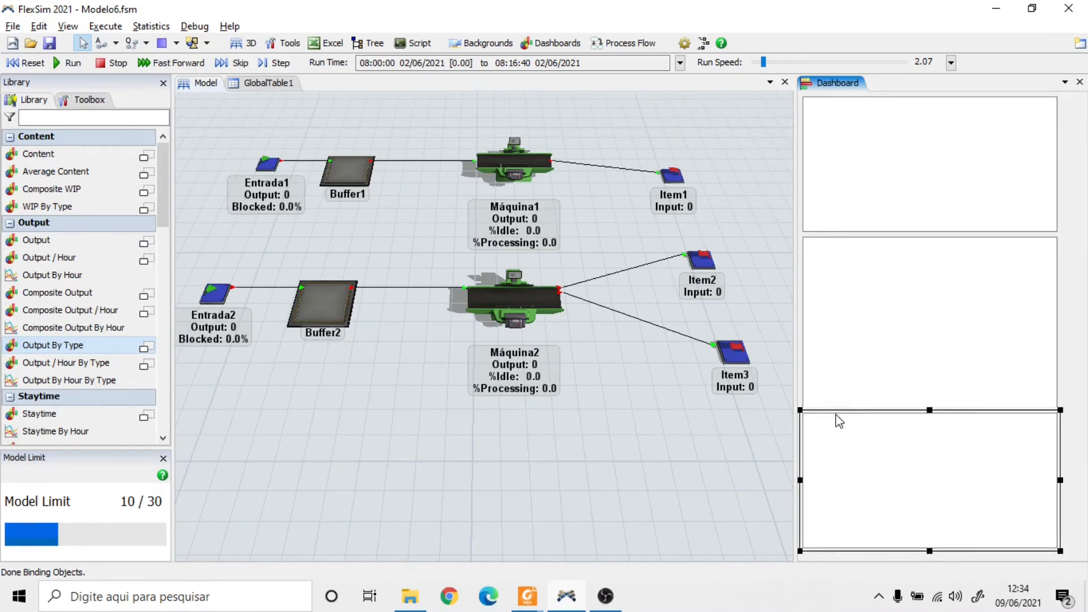
click(916, 160)
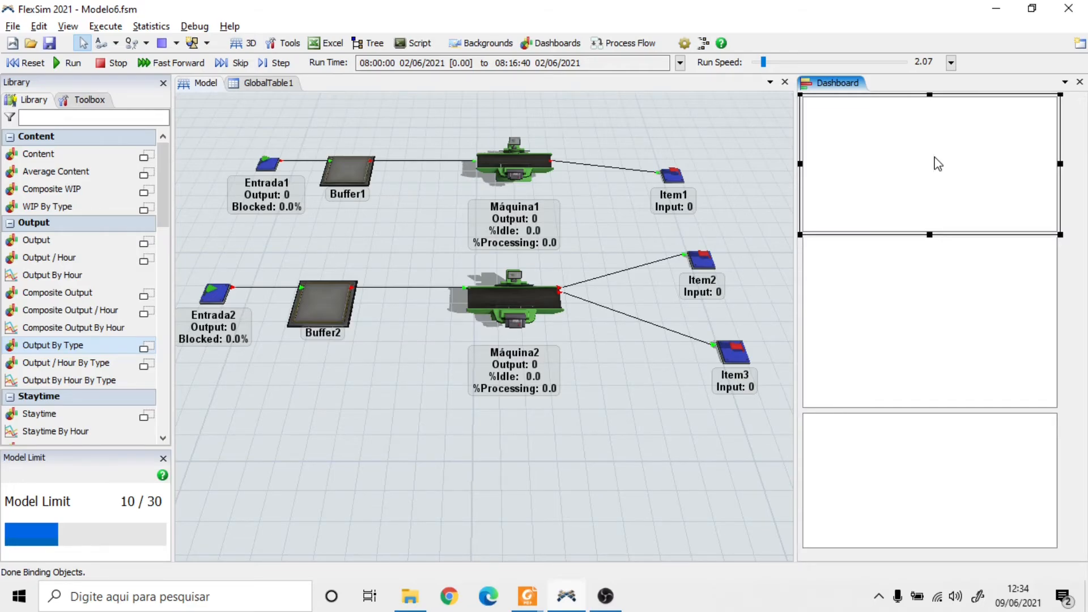
Step: Widen the Dashboard pane and delete the stray extra chart beside the Average Content chart
double_click(914, 159)
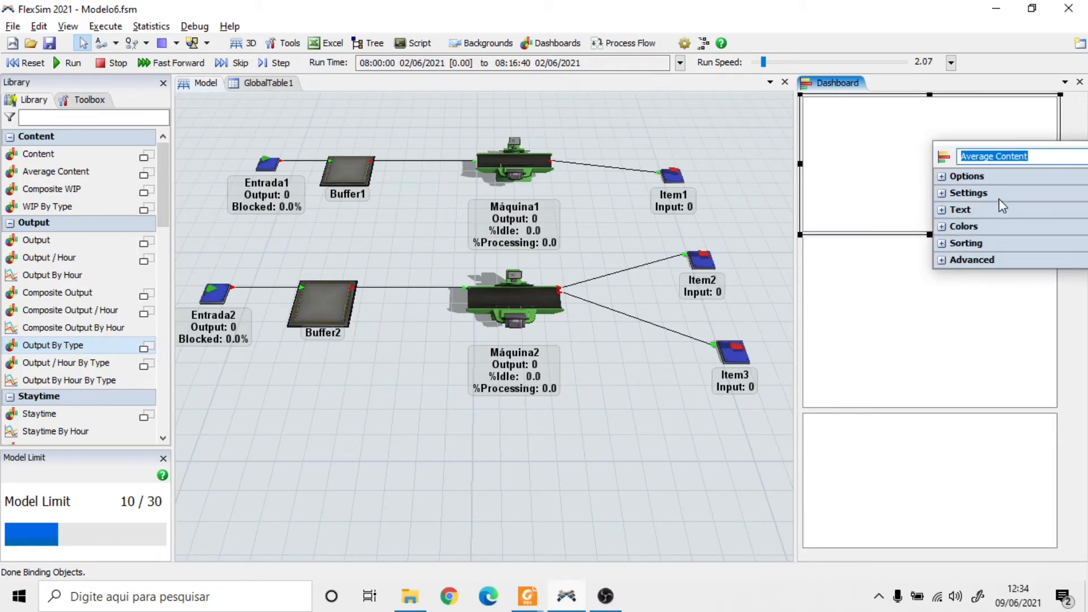
click(942, 177)
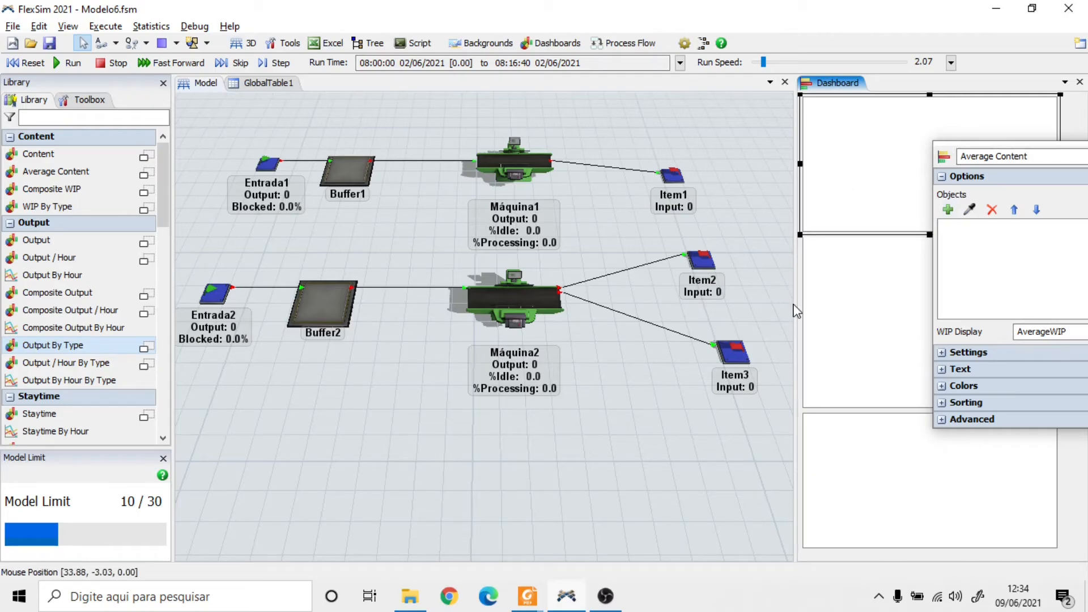
drag(795, 303, 718, 303)
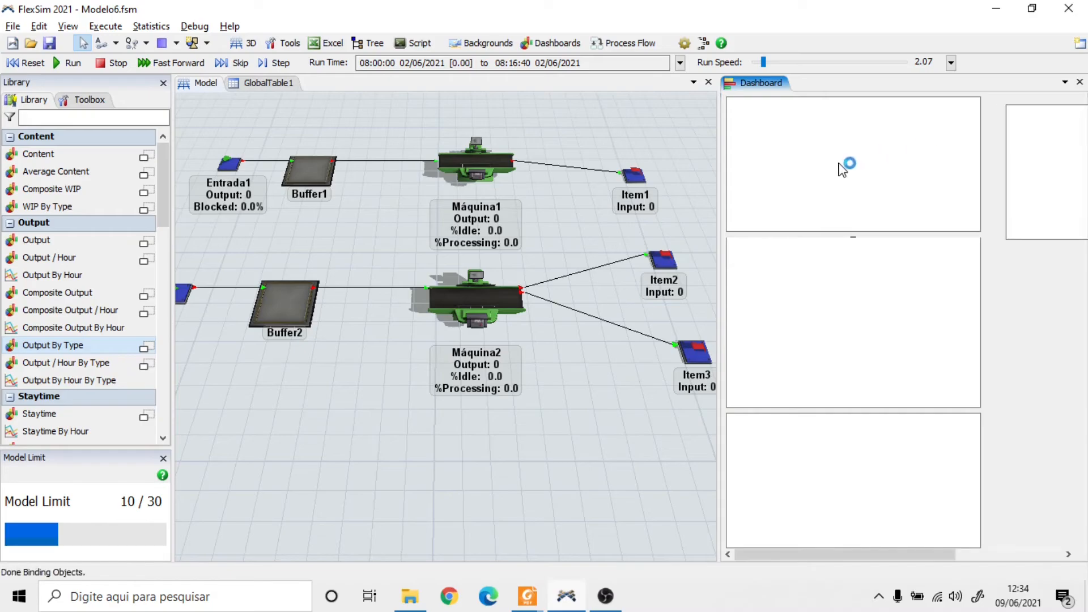
click(1035, 122)
key(Delete)
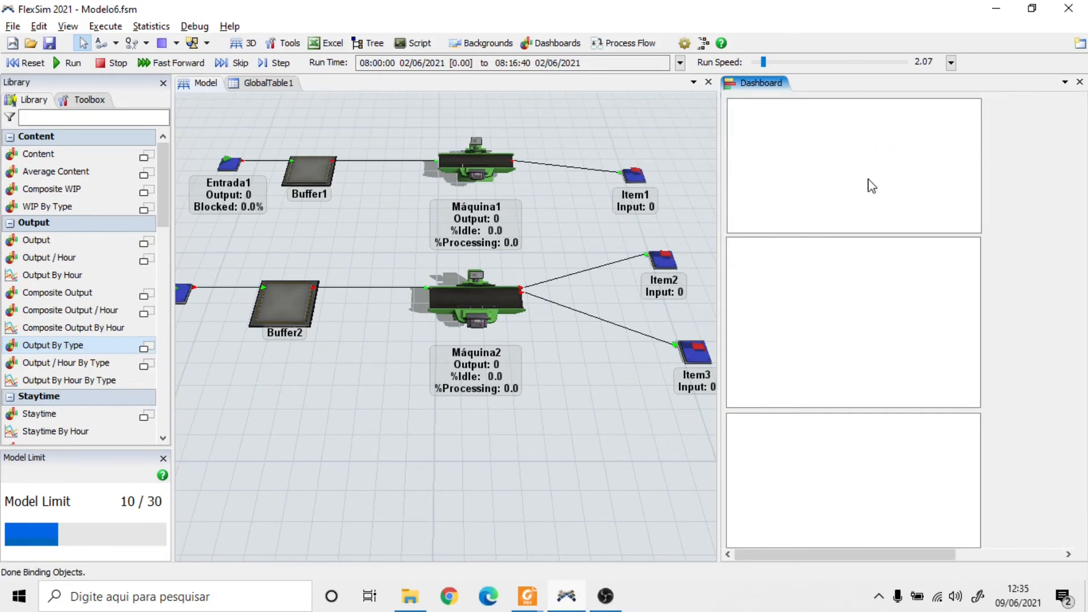
Step: Rename the Average Content chart as "Conteúdo médio em fila" and sample Buffer1 and Buffer2 from the model as its objects
click(798, 146)
double_click(796, 141)
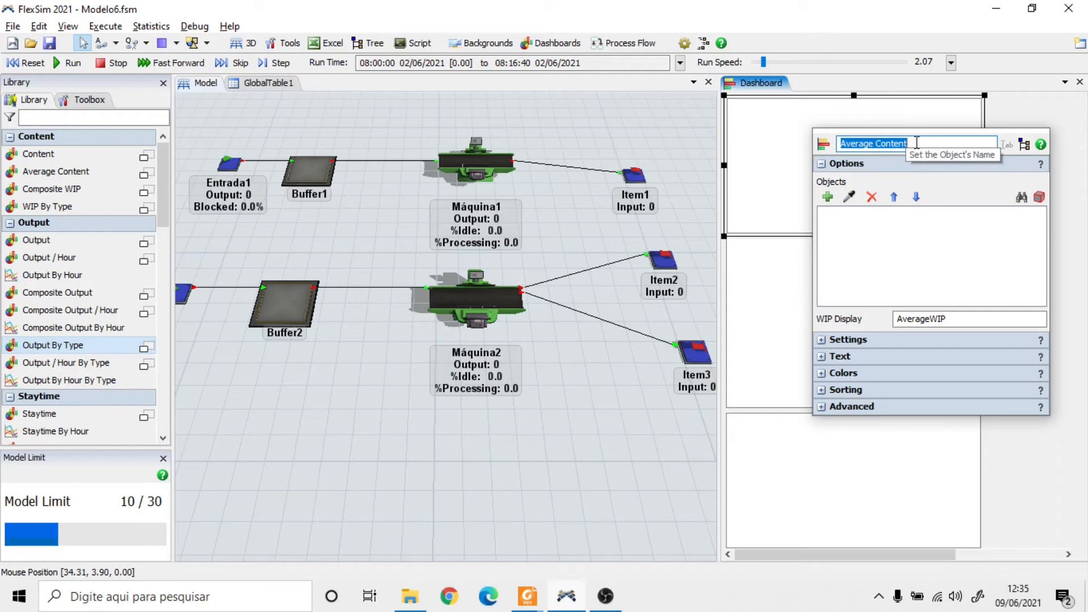
text(Conteúdo médio em fila)
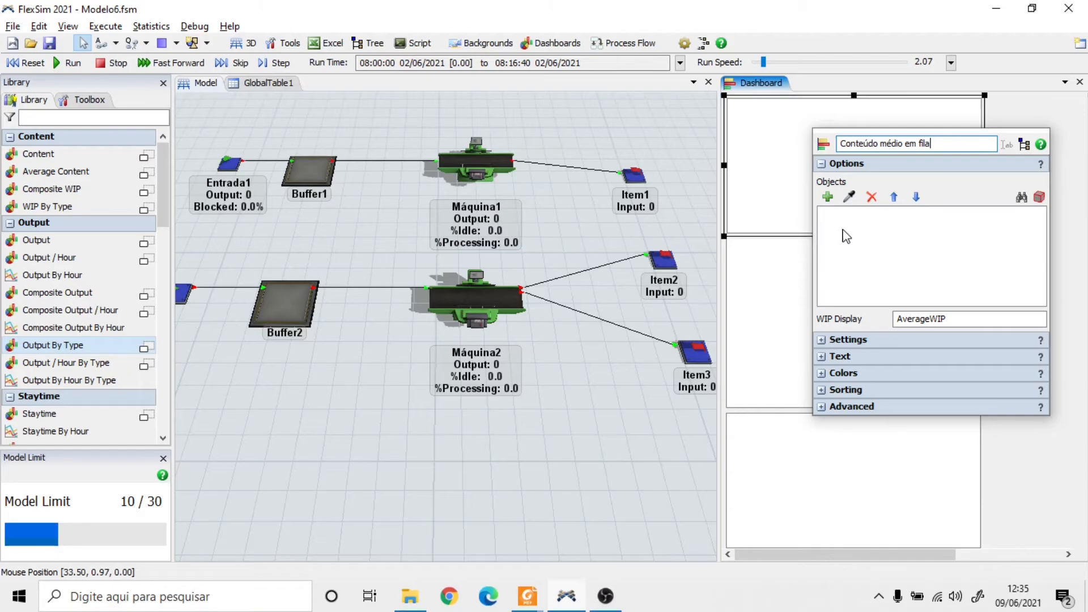
click(850, 197)
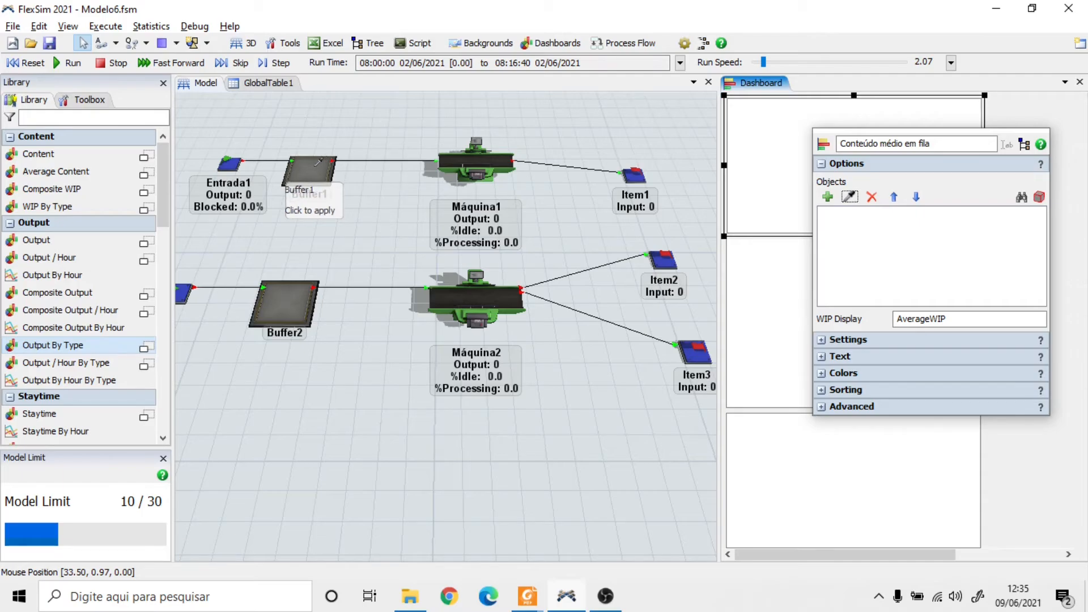
click(316, 164)
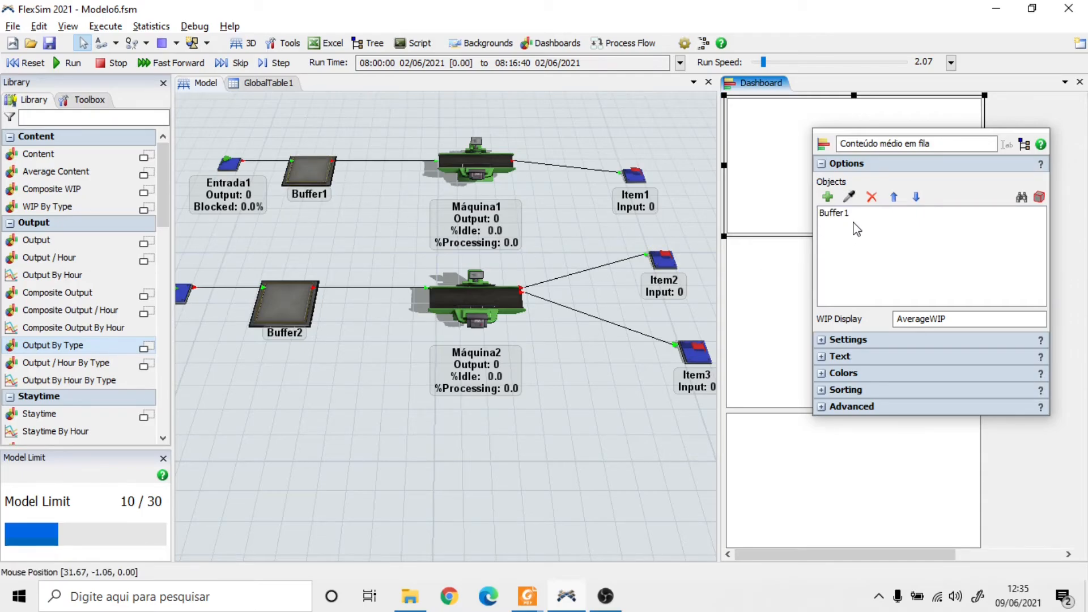
click(850, 198)
click(283, 306)
Step: Open the State chart's properties and sample Máquina1 and Máquina2 from the model as its objects
double_click(771, 294)
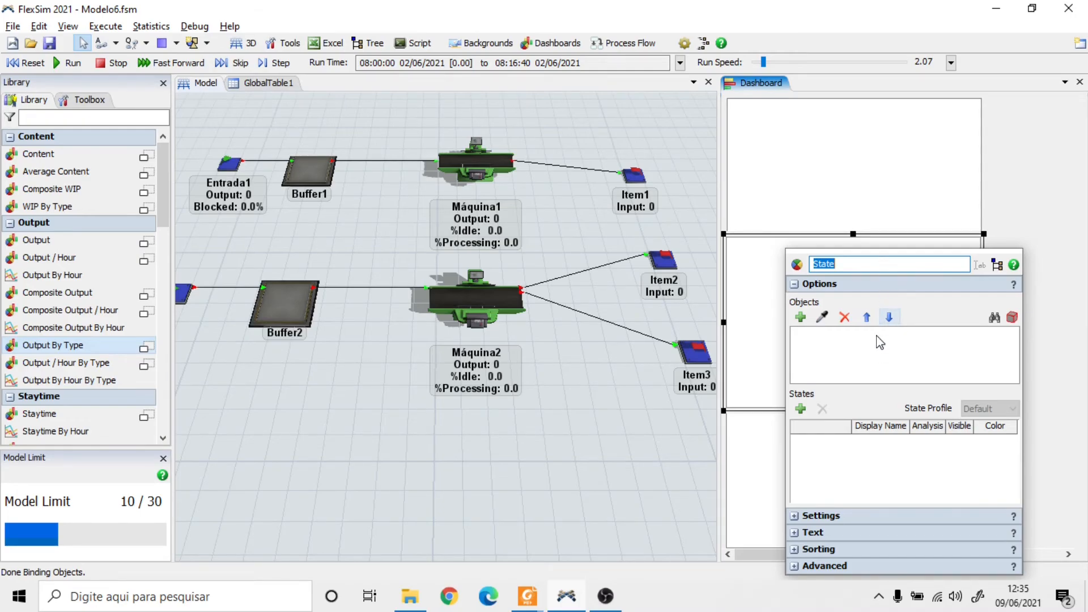
click(822, 318)
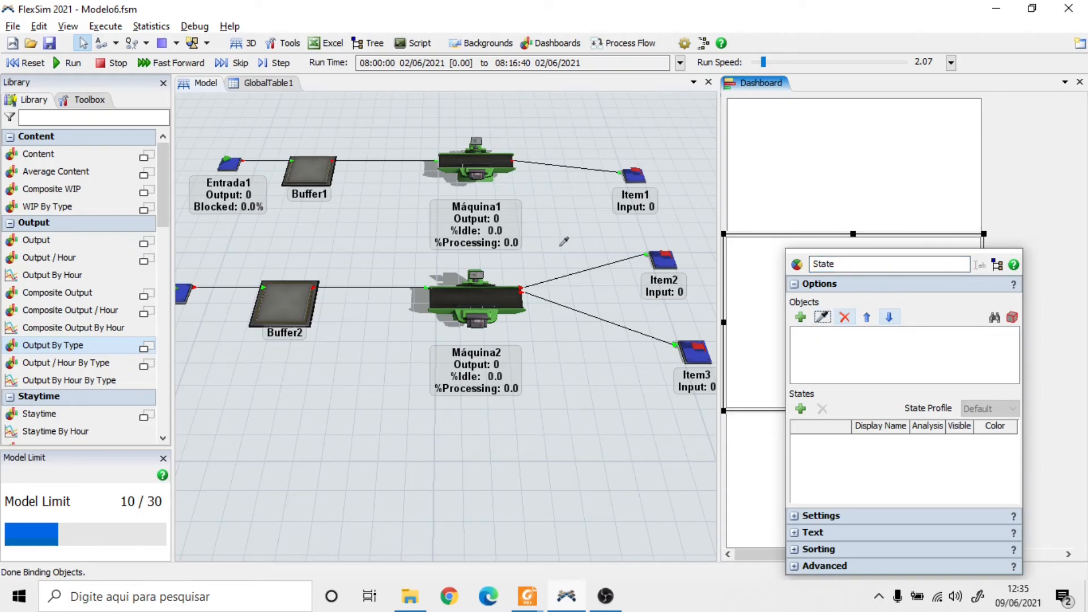
click(481, 165)
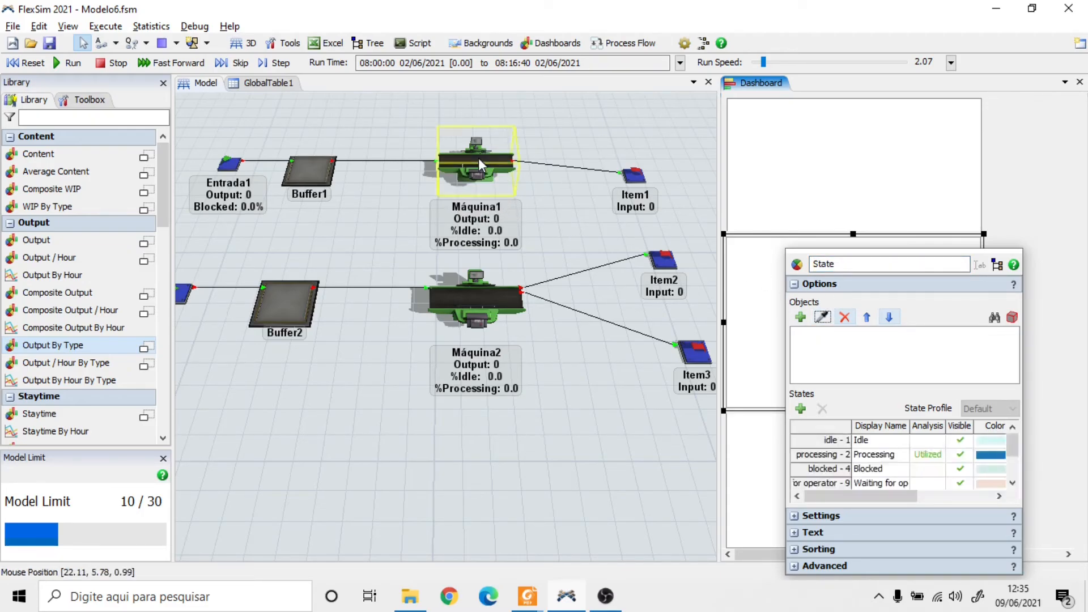
click(823, 316)
click(481, 303)
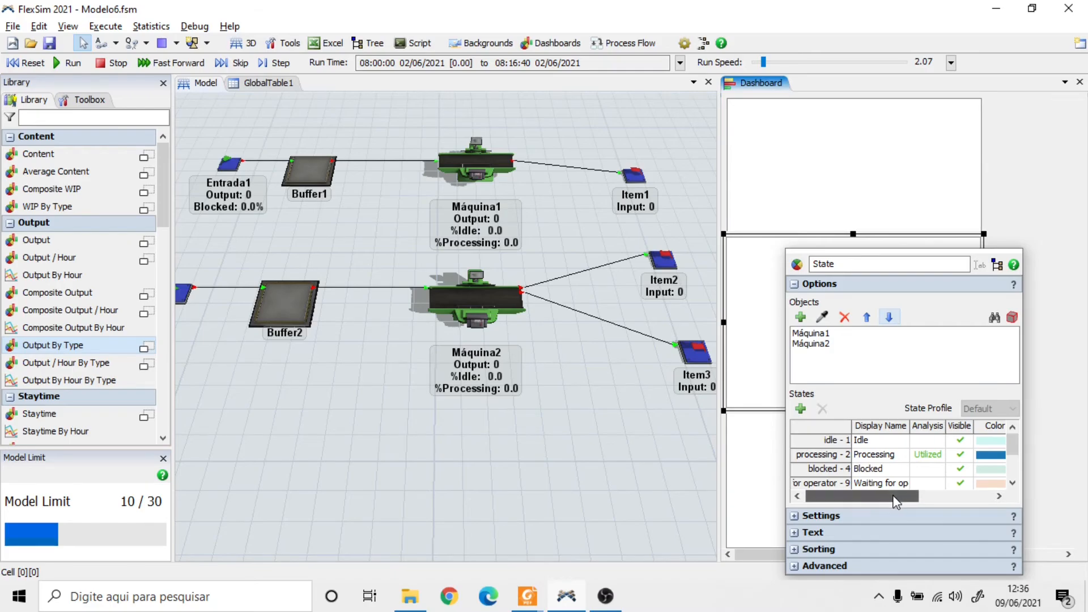
Step: Look over the State chart's list of states and rename the chart as "Estado de máquinas"
drag(901, 495, 900, 493)
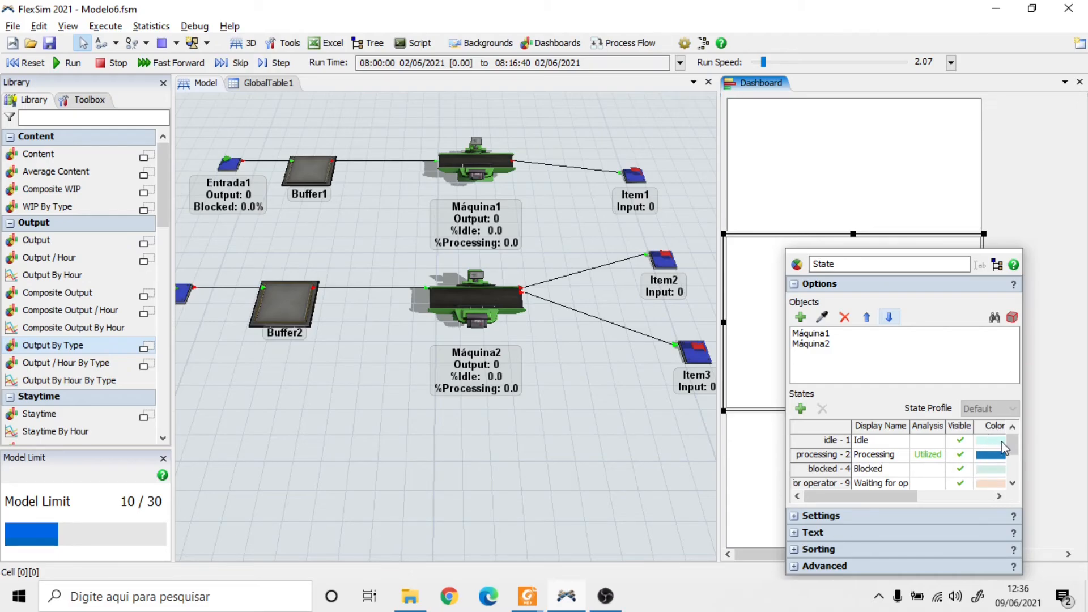
mouse_move(911, 496)
mouse_down()
mouse_move(902, 495)
mouse_move(942, 497)
mouse_move(922, 495)
mouse_up()
drag(843, 264, 769, 265)
key(BackSpace)
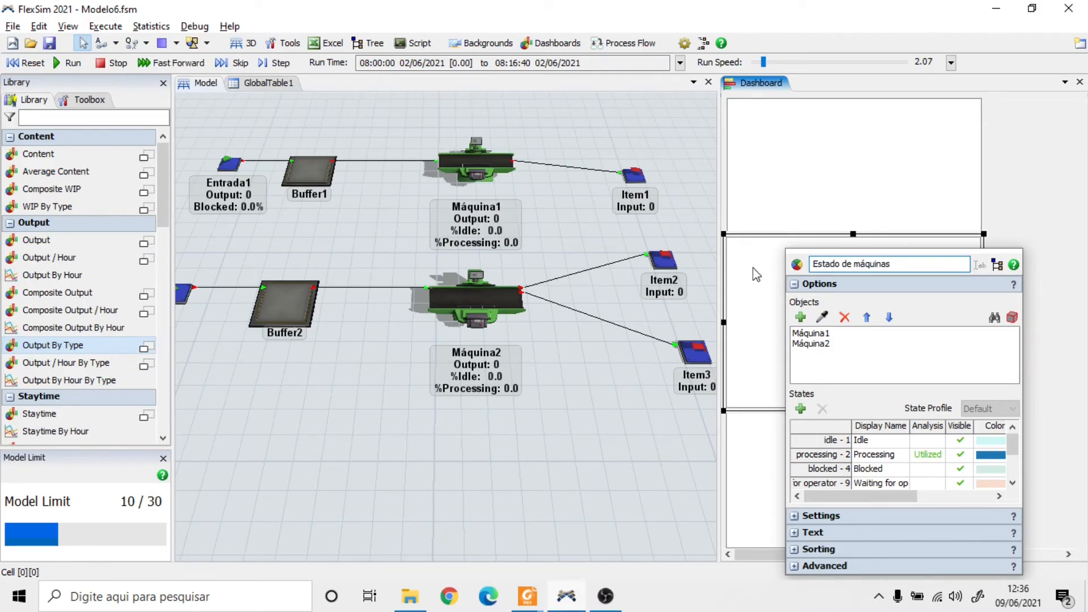
Step: Rename the Output By Type table as "Acabados por tipo na máquina 2", without parentheses
click(778, 458)
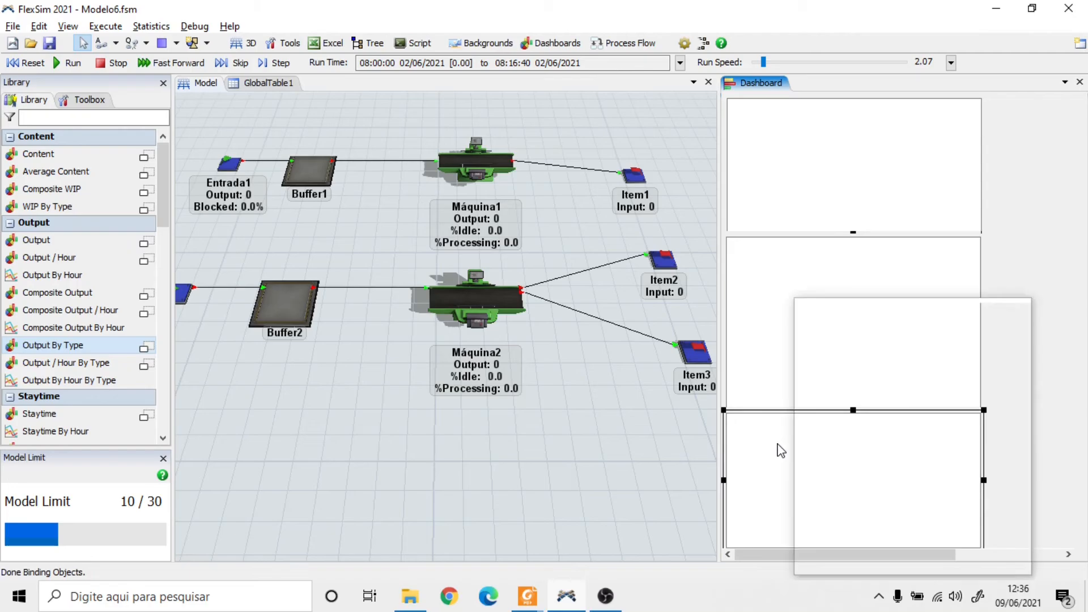
double_click(781, 450)
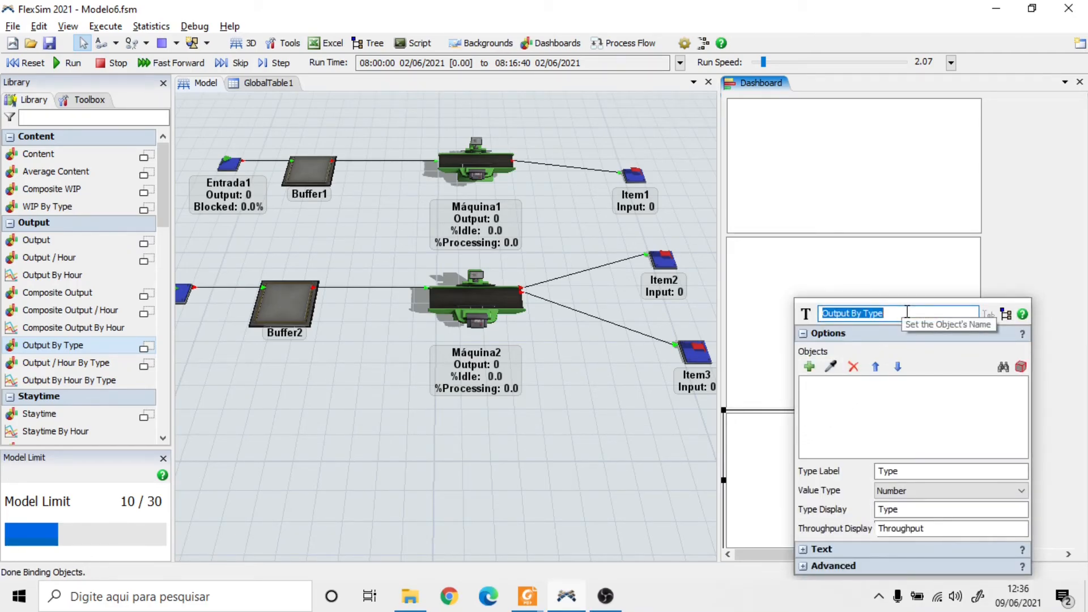
text(Acabados por tipo (máquina 2)
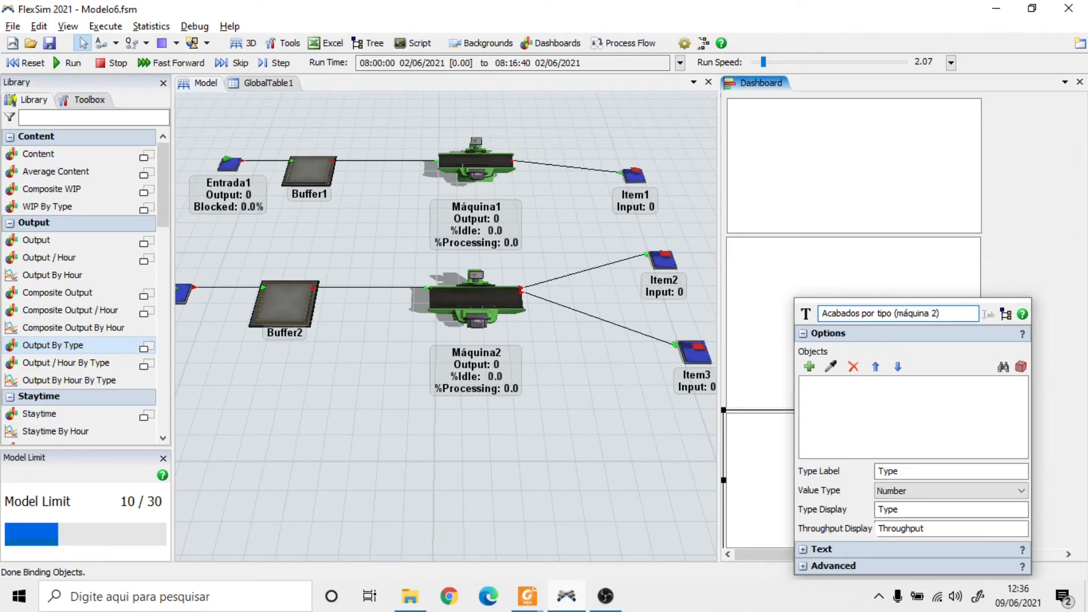
click(832, 370)
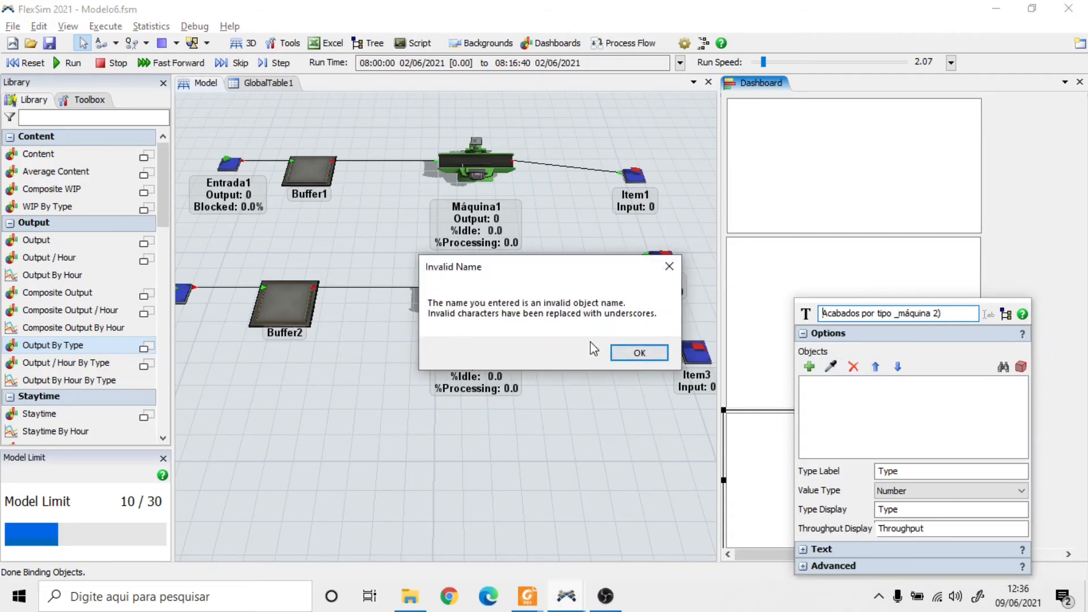
click(637, 353)
drag(953, 314, 907, 313)
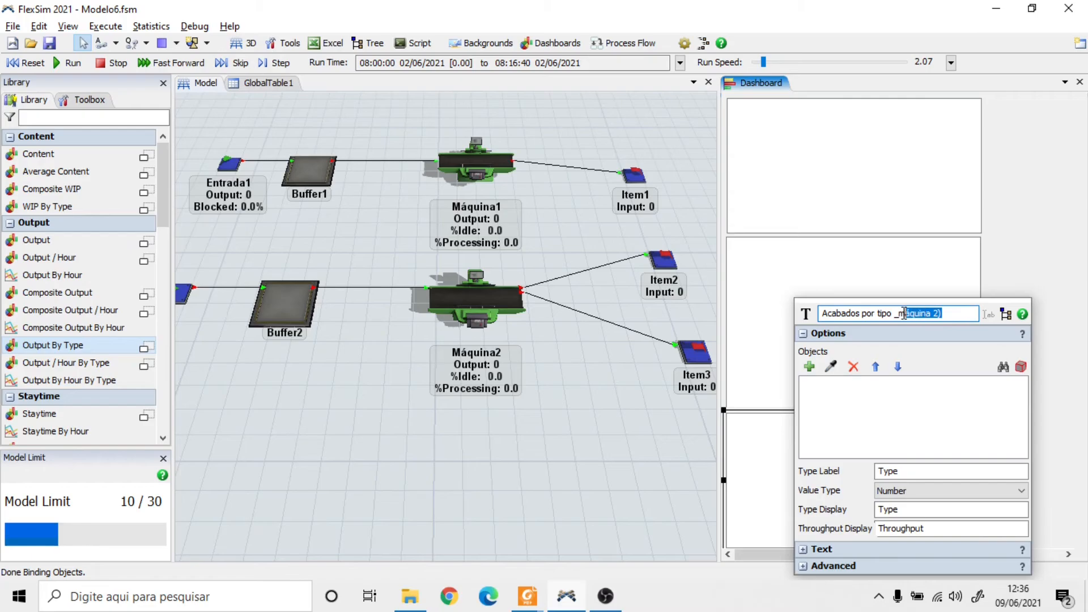
key(BackSpace)
key(BackSpace)
key(BackSpace)
key(BackSpace)
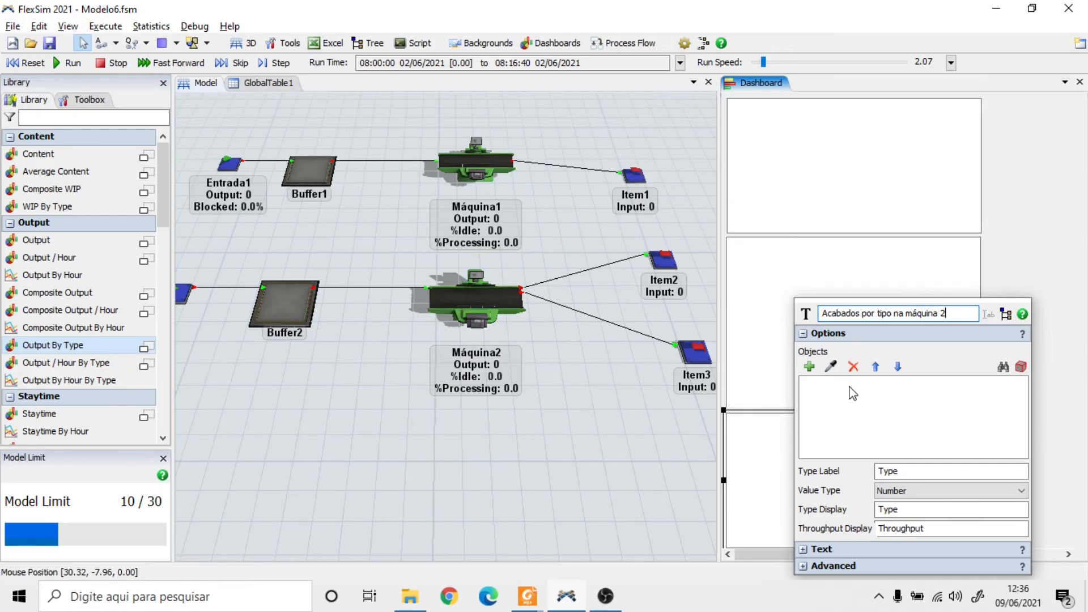
Step: Sample Máquina2 from the model as the Output By Type table's object and close its properties
click(831, 366)
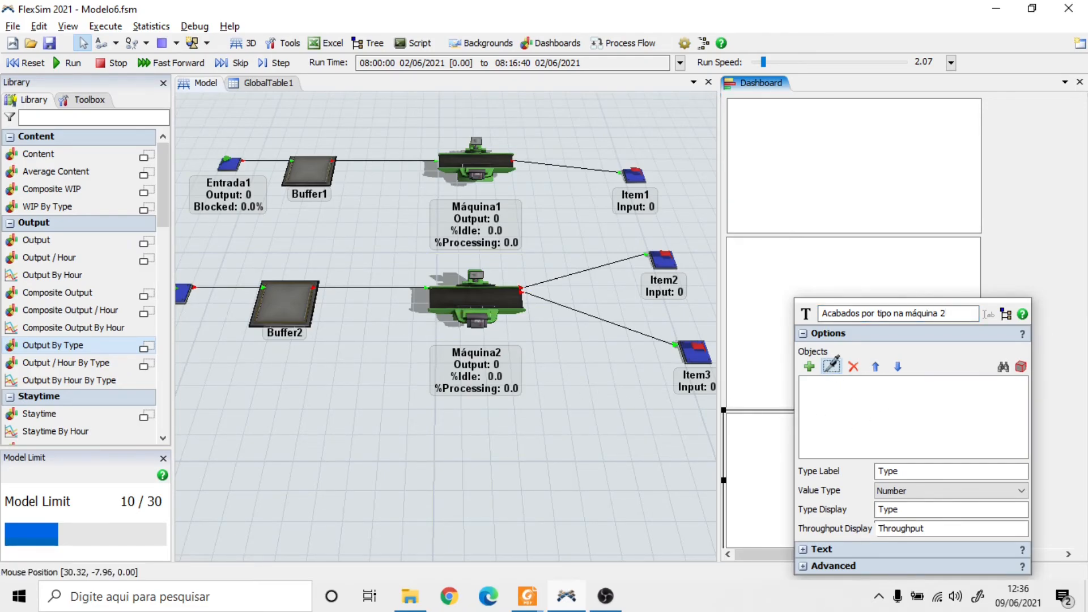
click(480, 297)
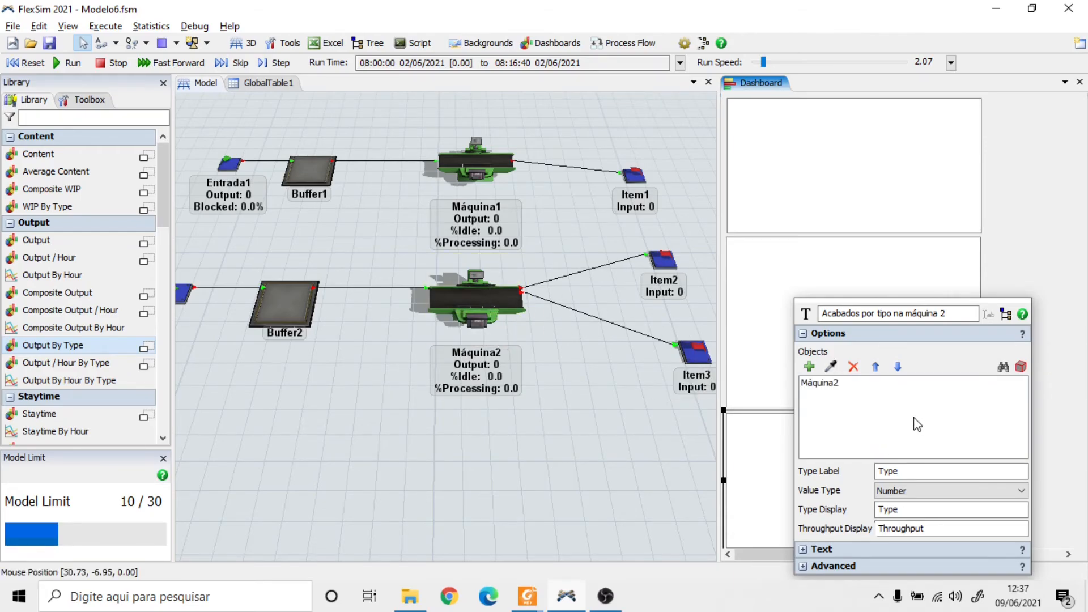
click(680, 417)
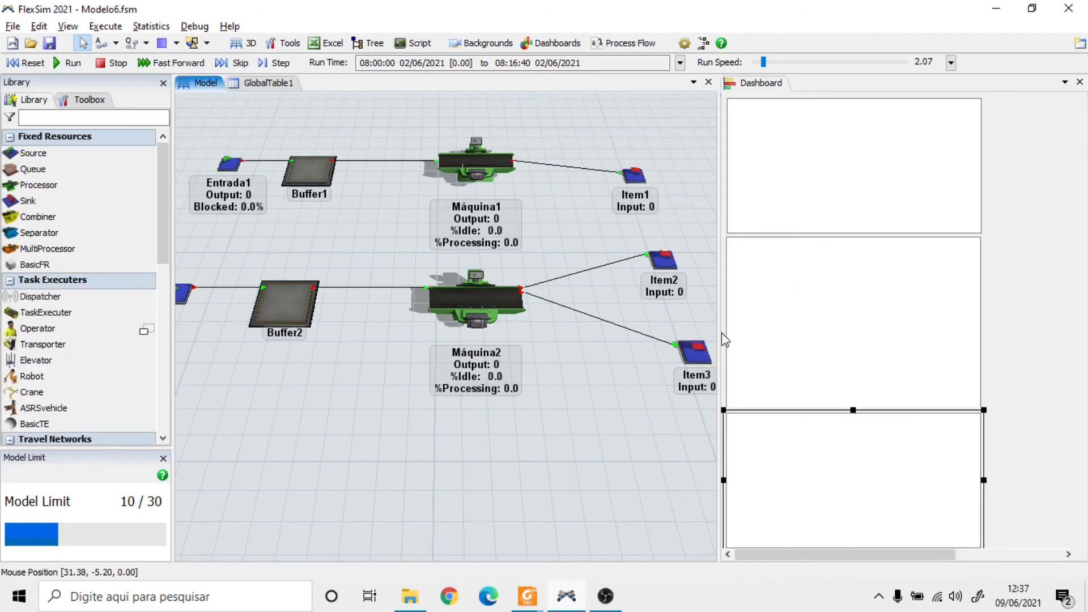
click(765, 341)
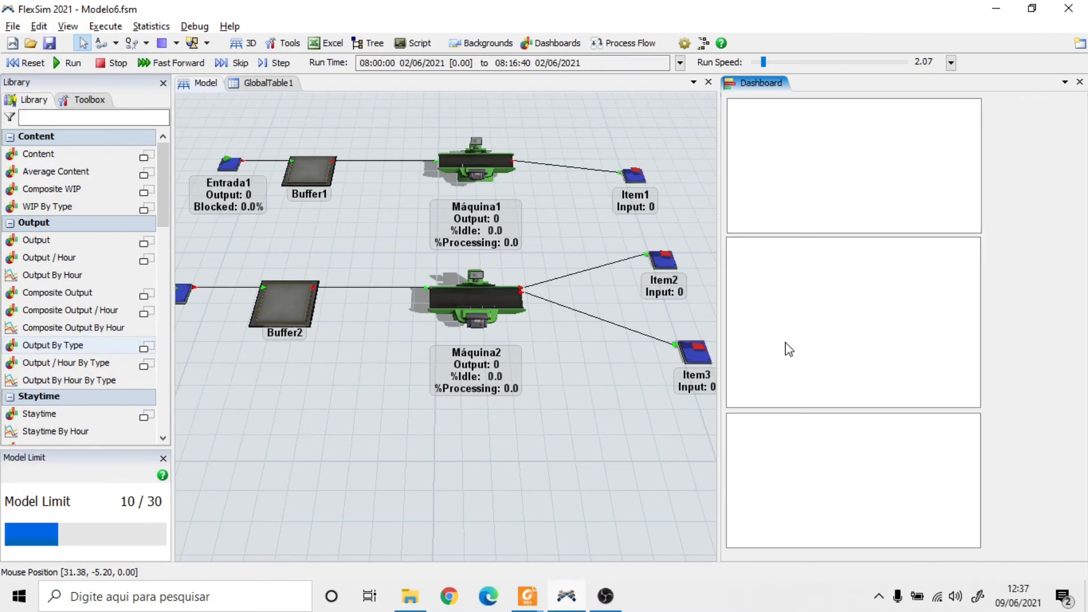
Step: Narrow the Dashboard pane to about the charts' width and run the simulation from a reset state
drag(720, 331, 787, 338)
click(597, 411)
click(15, 67)
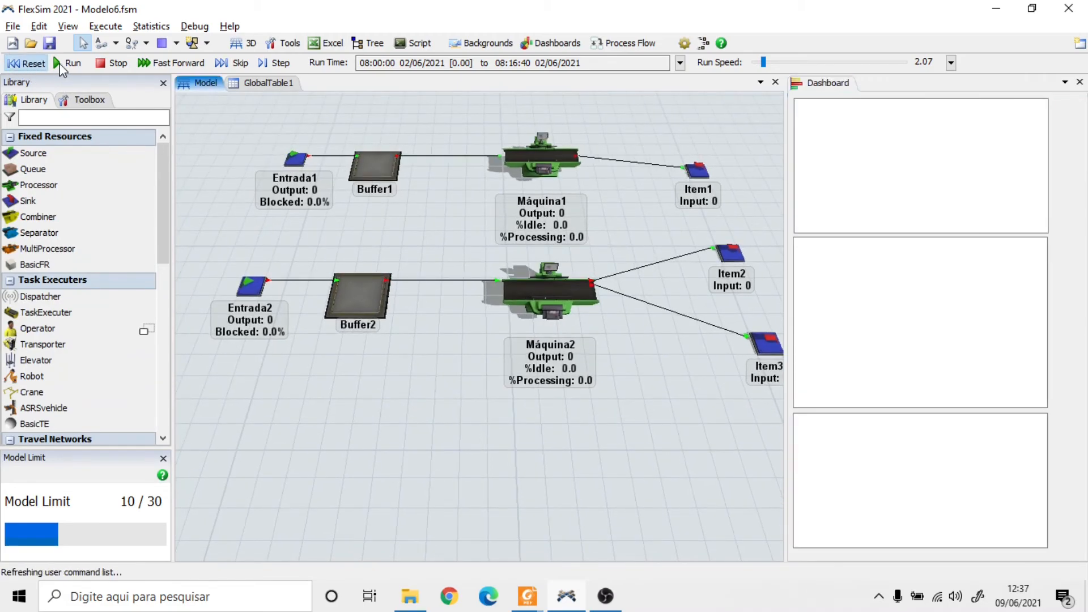
click(78, 66)
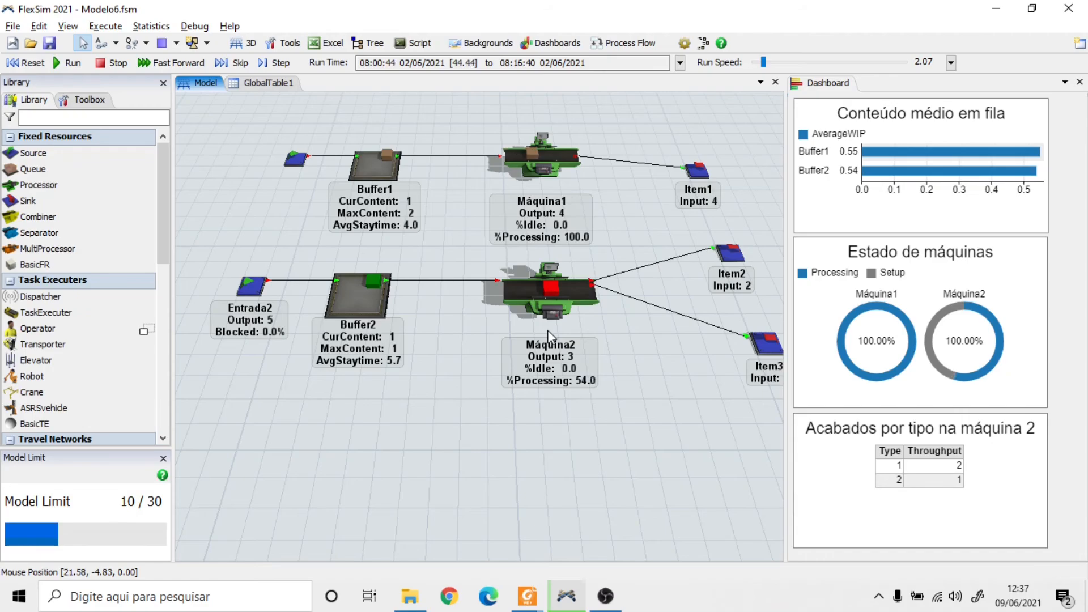
Step: Examine the average queue content, the machines' state shares and Máquina2's output by type while the simulation runs
click(559, 291)
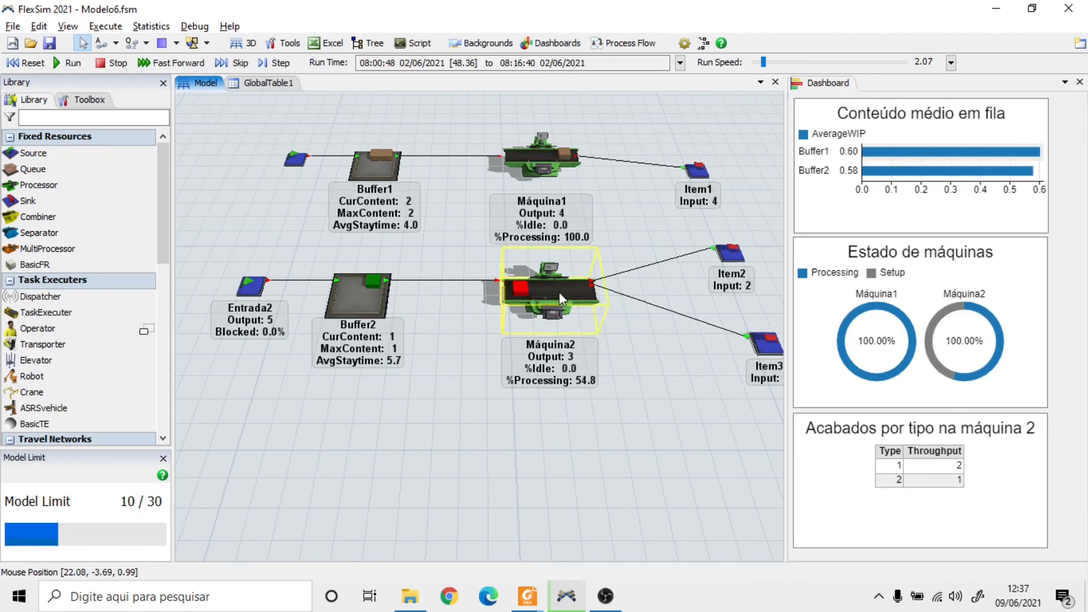
click(563, 330)
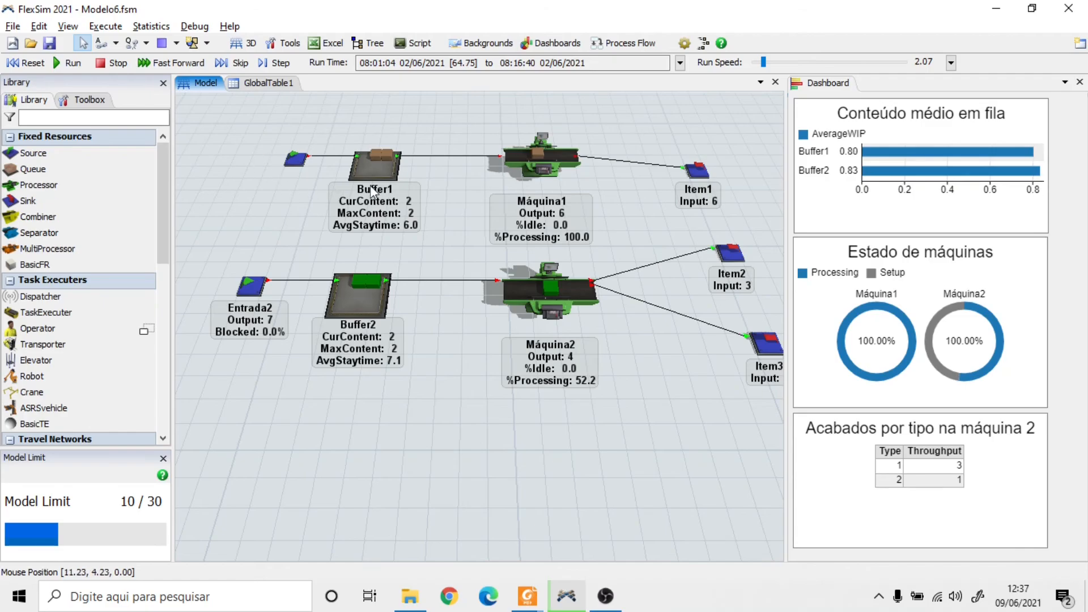
click(535, 183)
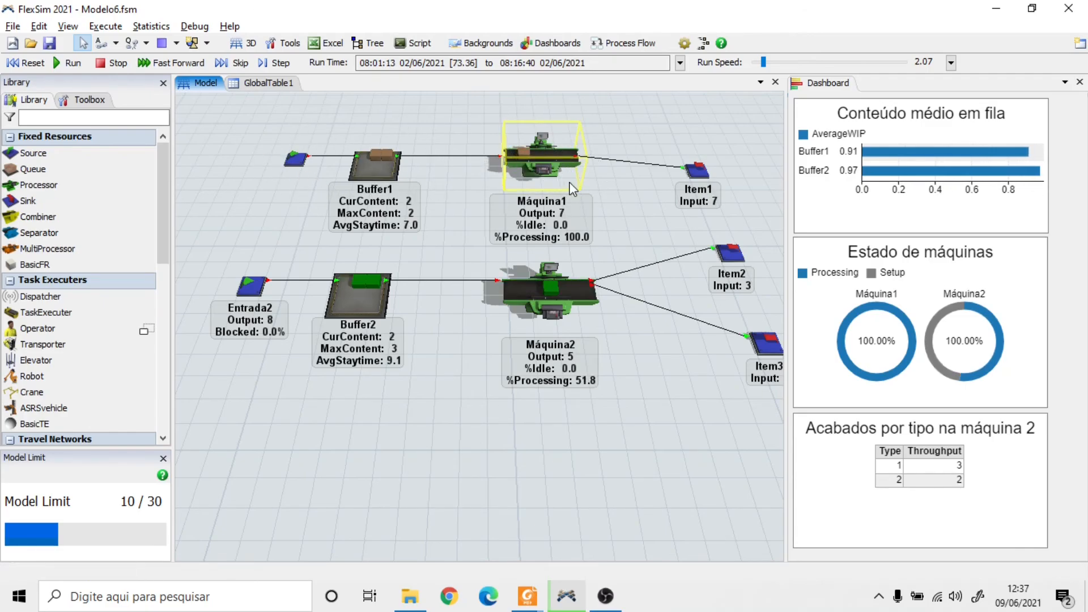
click(378, 169)
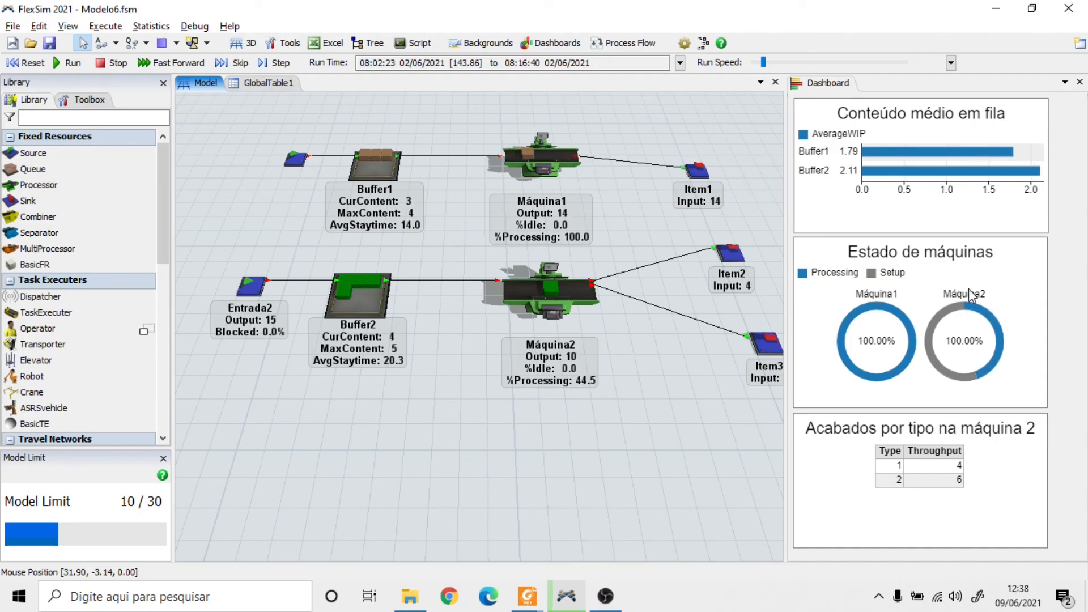
mouse_move(973, 310)
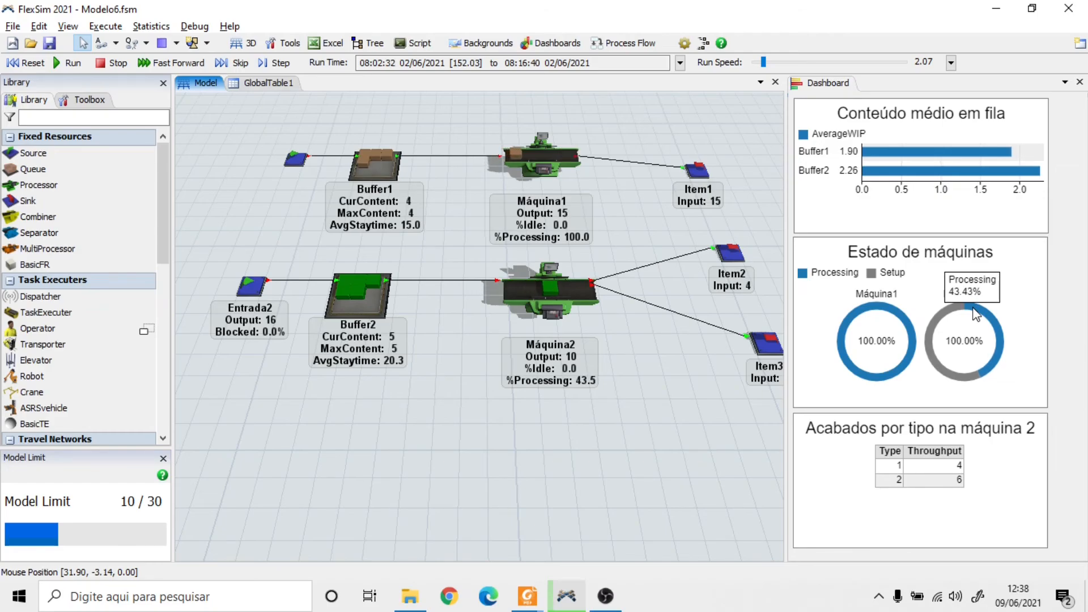
mouse_move(945, 320)
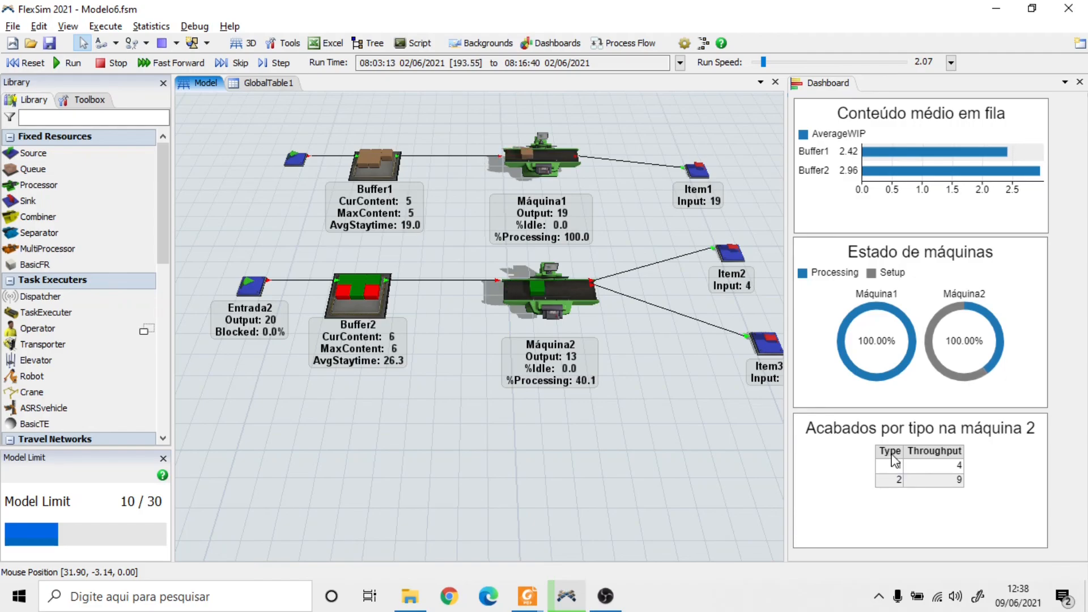
click(505, 275)
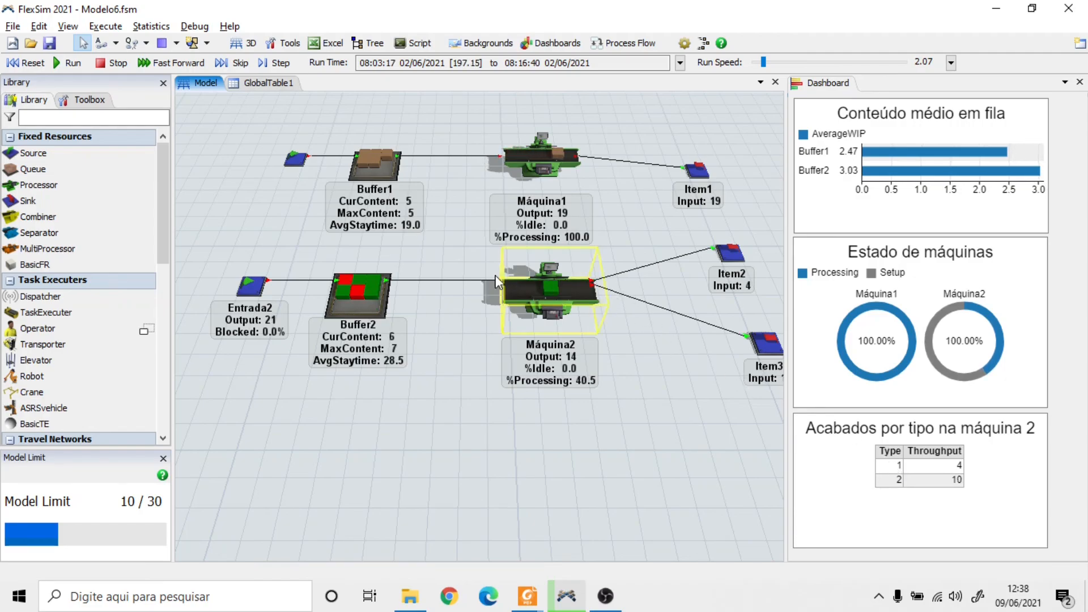
click(579, 352)
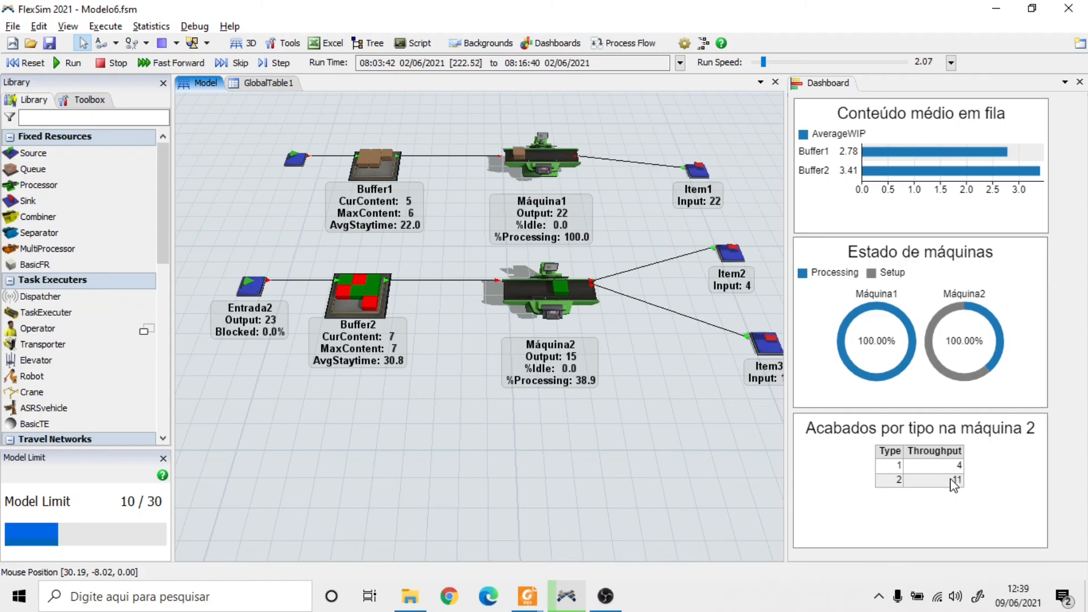
click(569, 288)
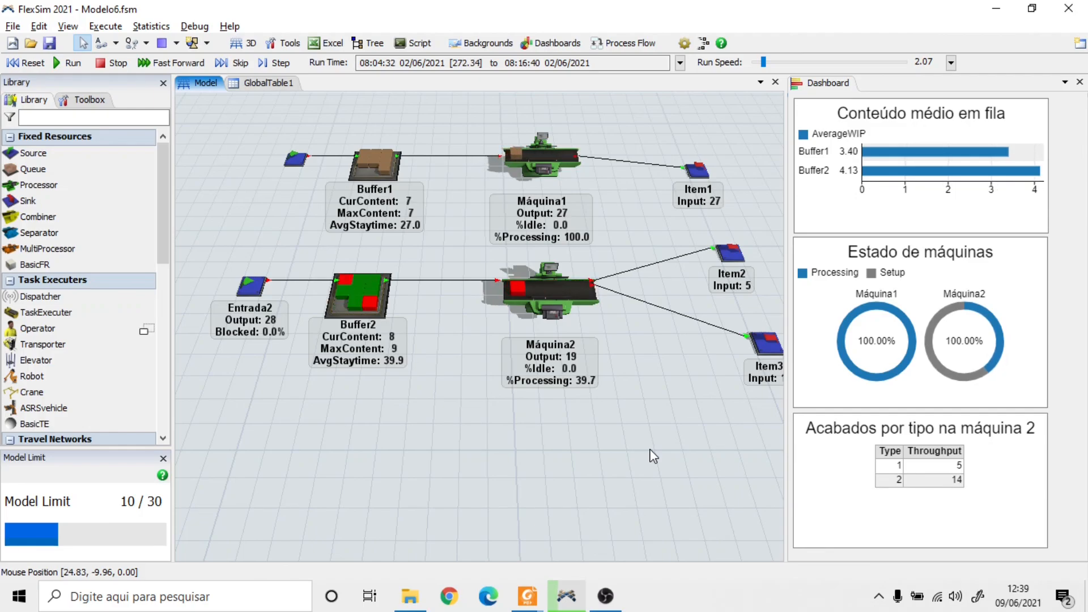
drag(651, 451, 614, 437)
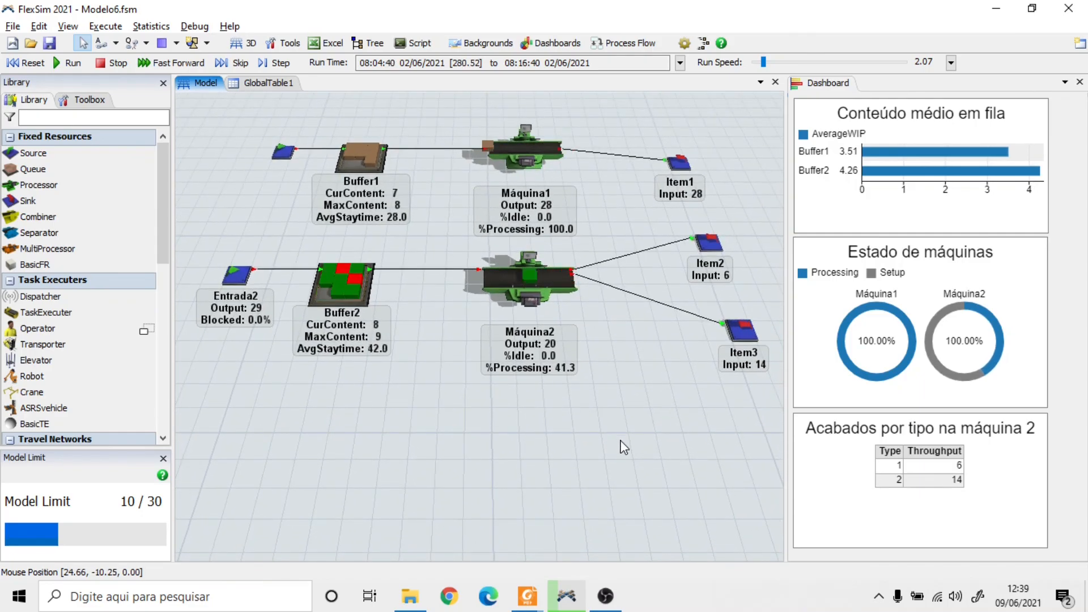